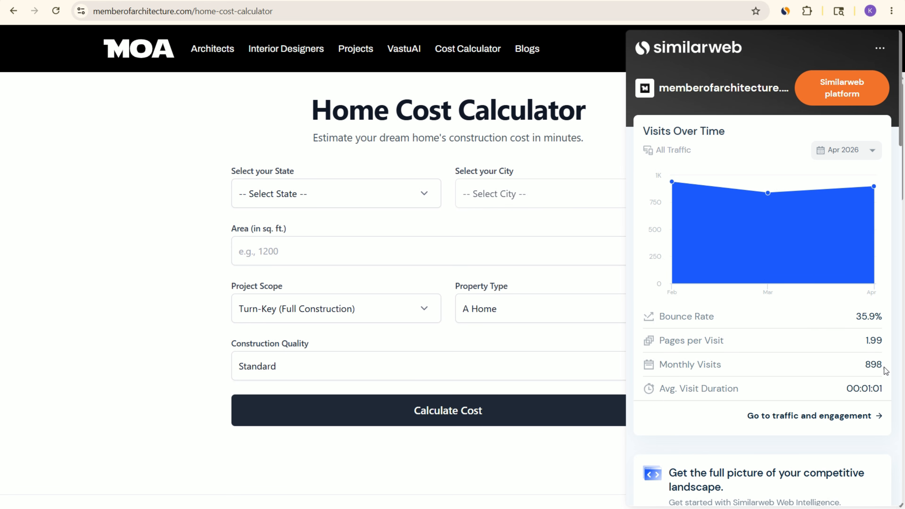
Step: Return to the Google results for the house construction cost calculator and open JK Cement's calculator page
{"action": "mouse_move", "coordinate": [754, 208]}
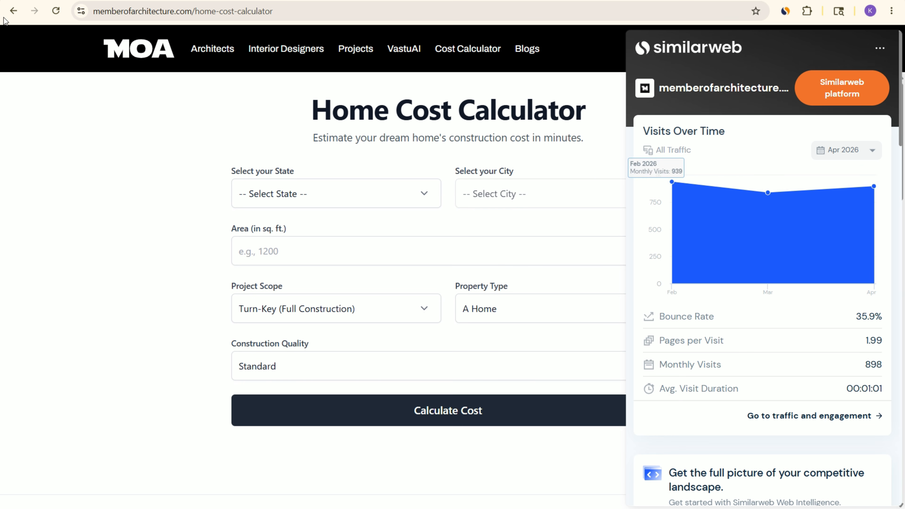
{"action": "left_click", "coordinate": [13, 11]}
{"action": "scroll", "coordinate": [320, 225], "scroll_direction": "up", "scroll_amount": 15}
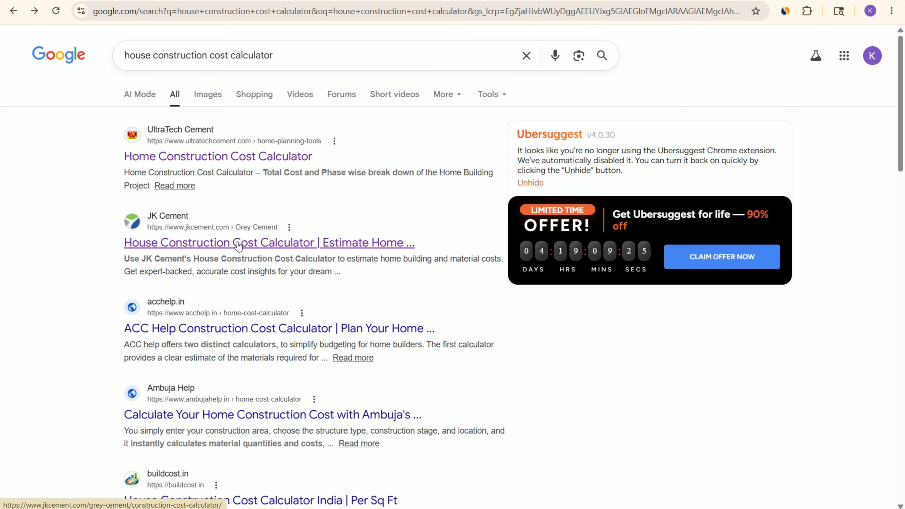
{"action": "left_click", "coordinate": [218, 243]}
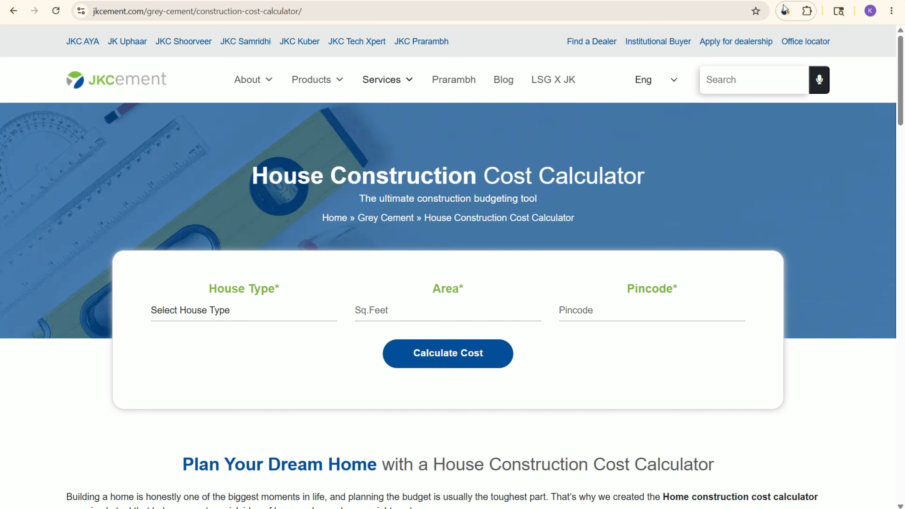
Step: Check jkcement.com's monthly visits over time in the Similarweb extension and close the overview
{"action": "left_click", "coordinate": [785, 10]}
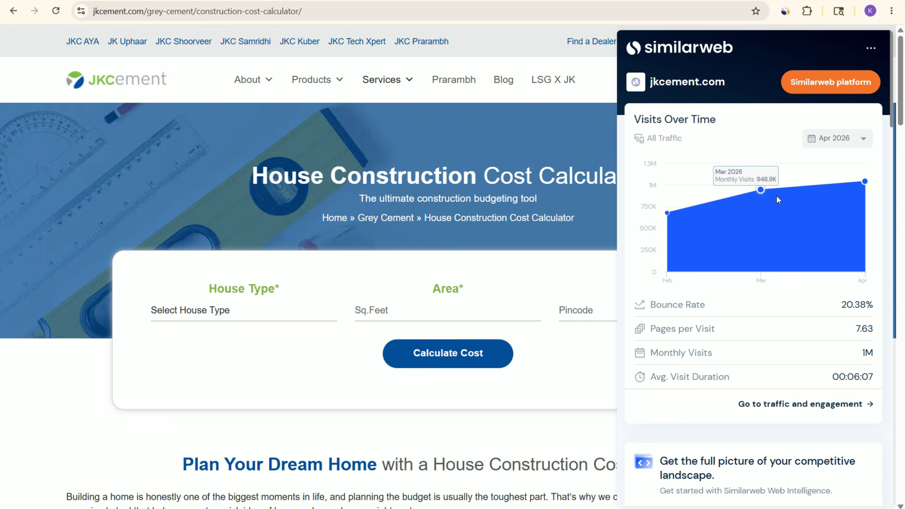
{"action": "mouse_move", "coordinate": [859, 181]}
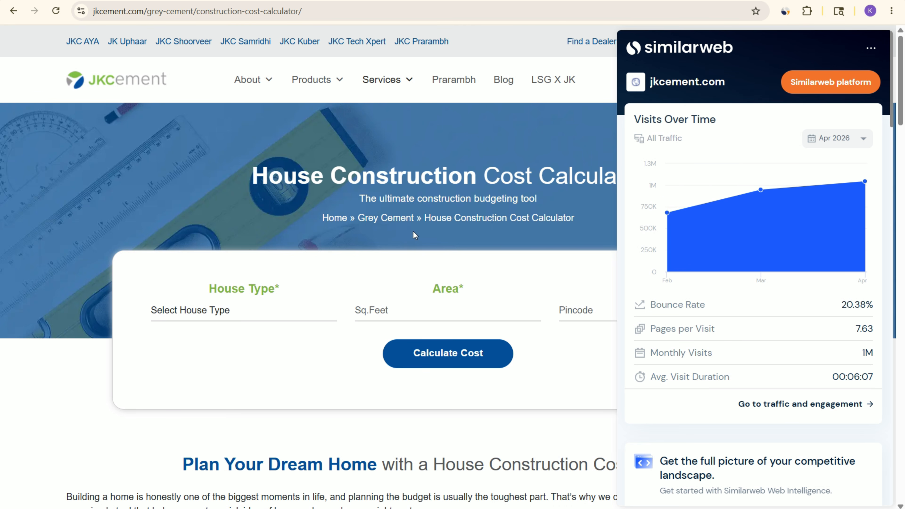
{"action": "mouse_move", "coordinate": [765, 216]}
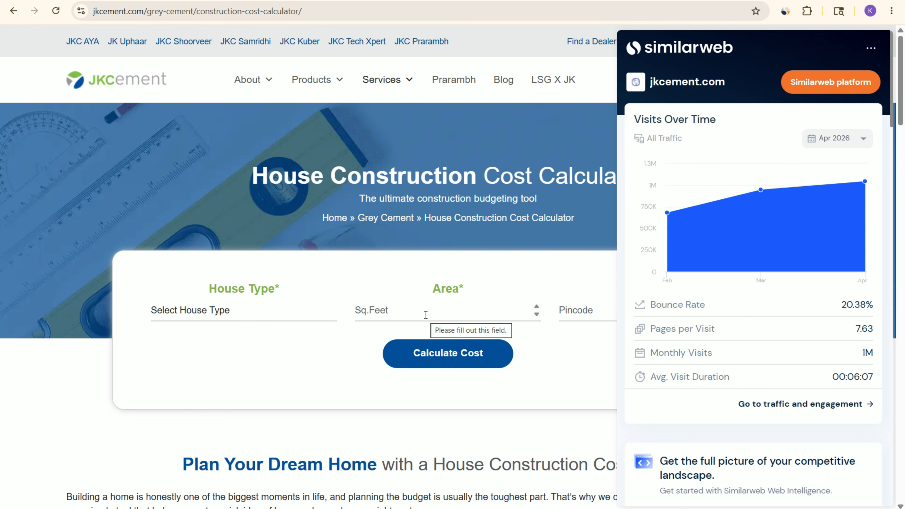
{"action": "left_click", "coordinate": [26, 383]}
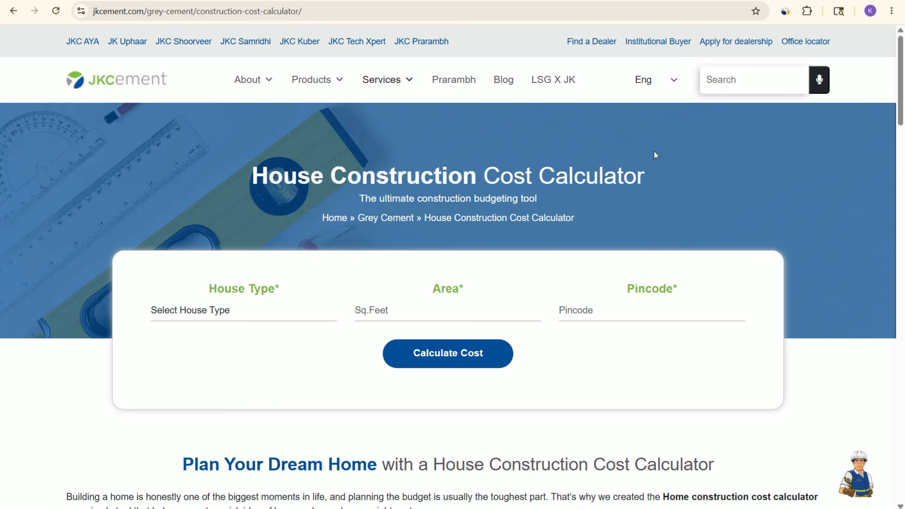
Step: Set the calculator's house type to Basic and the area to 1000 sq. feet
{"action": "scroll", "coordinate": [276, 260], "scroll_direction": "down", "scroll_amount": 3}
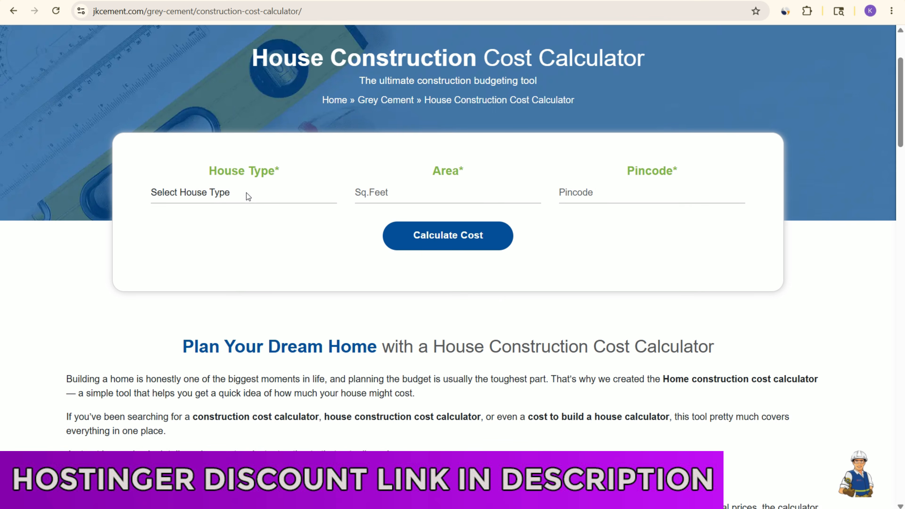
{"action": "scroll", "coordinate": [411, 205], "scroll_direction": "up", "scroll_amount": 3}
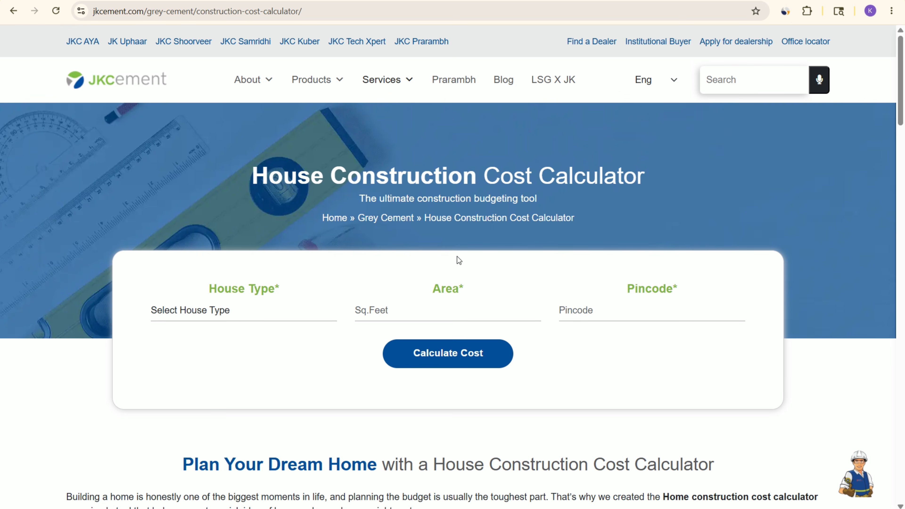
{"action": "left_click", "coordinate": [255, 310]}
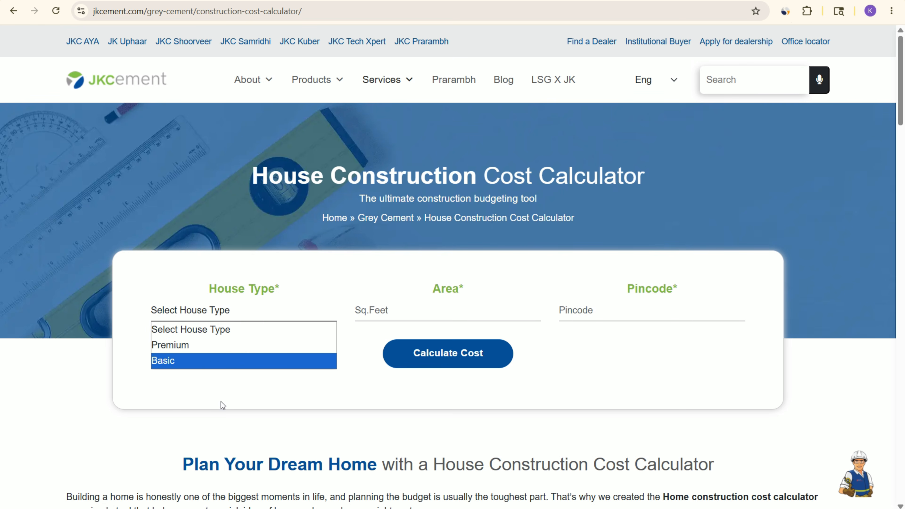
{"action": "left_click", "coordinate": [164, 363]}
{"action": "left_click", "coordinate": [367, 307]}
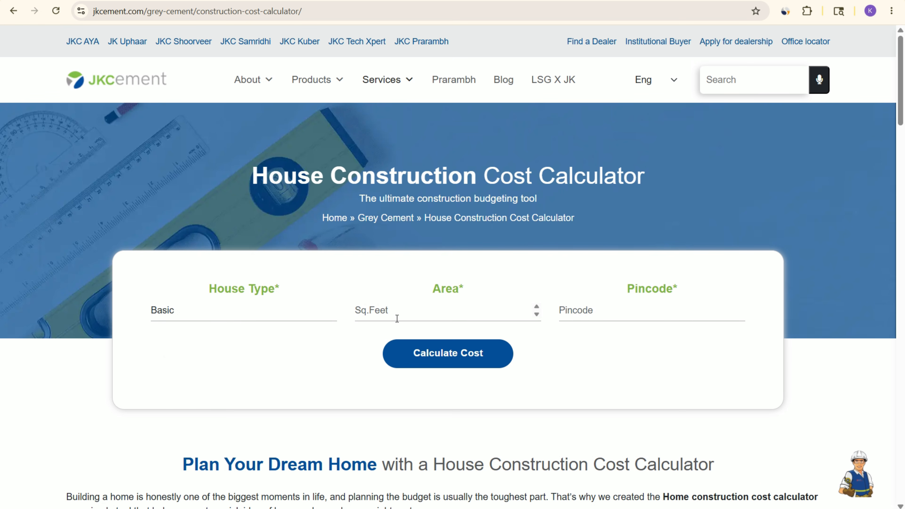
{"action": "type", "text": "10000"}
{"action": "key", "text": "BackSpace"}
Step: Search Google for "jaipur pin code" in a new tab to find a value for the Pincode field
{"action": "left_click", "coordinate": [570, 313]}
{"action": "key", "text": "ctrl+t"}
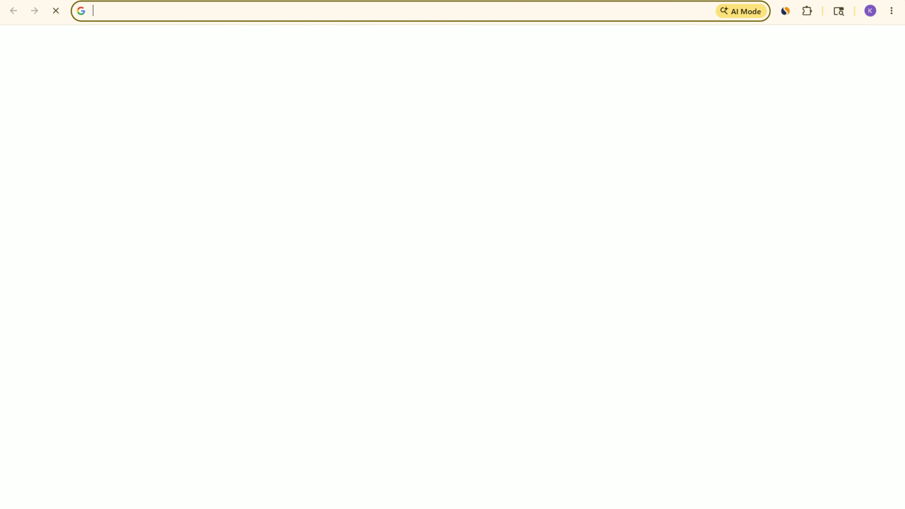
{"action": "type", "text": "jai"}
{"action": "type", "text": "p"}
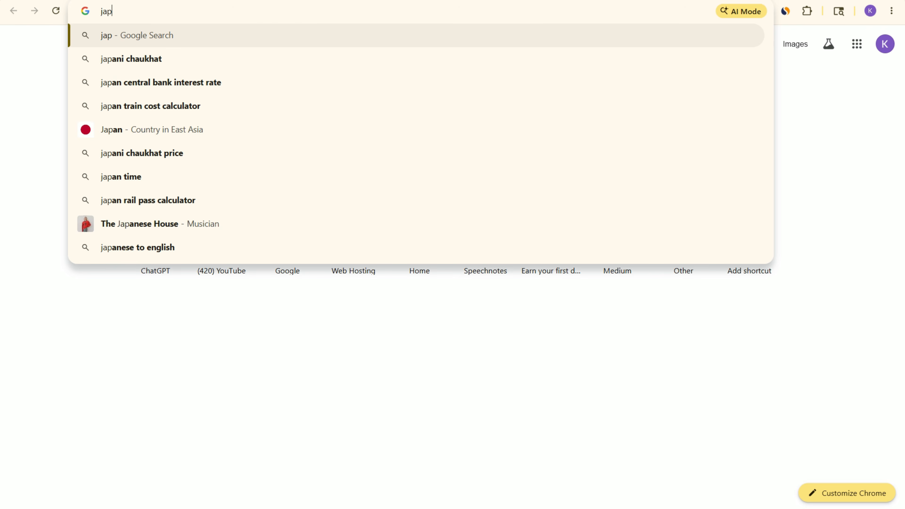
{"action": "key", "text": "BackSpace"}
{"action": "type", "text": "ipur "}
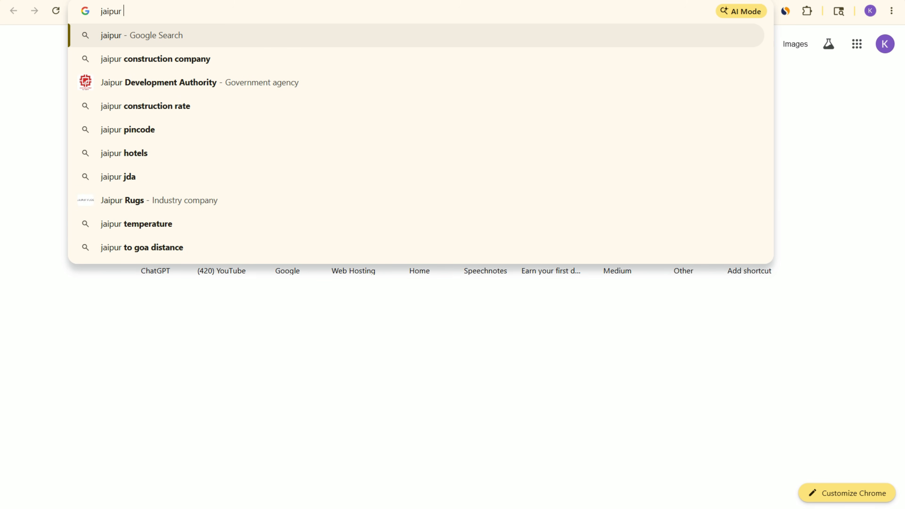
{"action": "type", "text": "pin cod"}
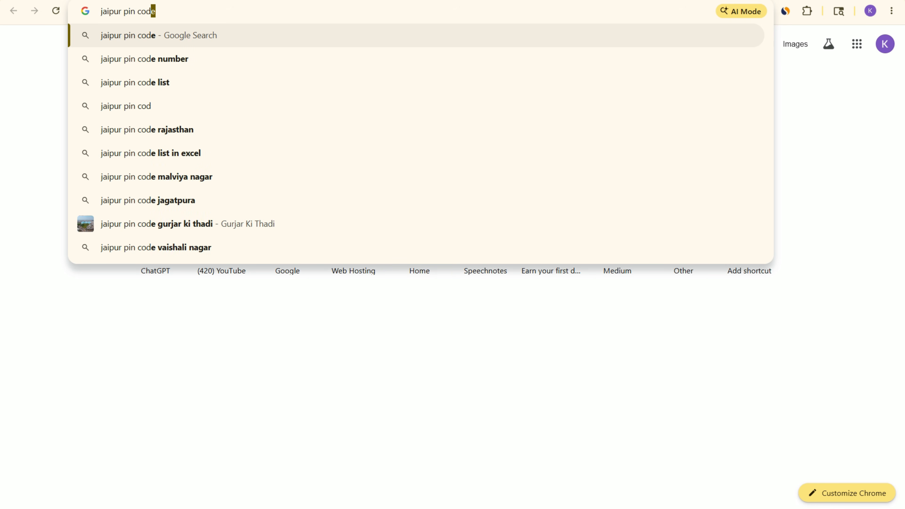
{"action": "key", "text": "Return"}
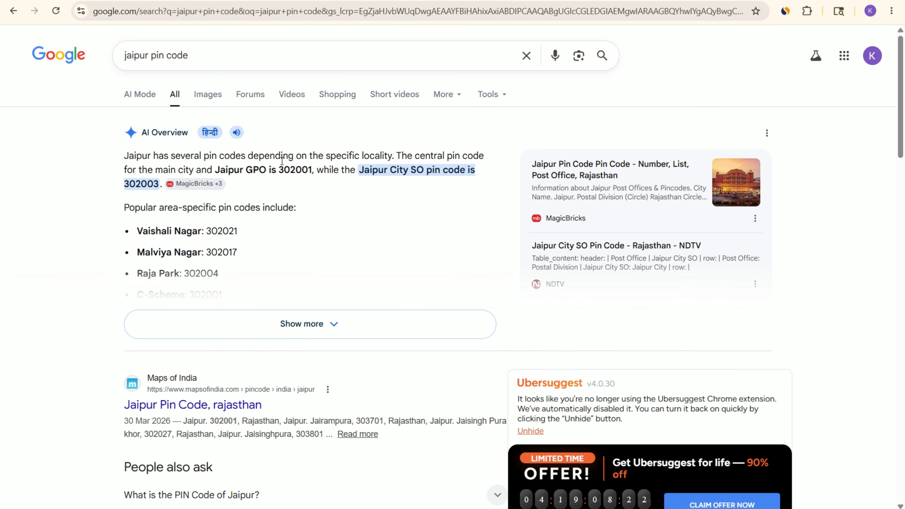
Step: Copy the Jaipur GPO pin code 302001 into the calculator's Pincode field and calculate the cost, dismissing the promotional pop-up
{"action": "left_click_drag", "start_coordinate": [280, 171], "coordinate": [312, 170]}
{"action": "key", "text": "ctrl+c"}
{"action": "key", "text": "alt+Tab"}
{"action": "key", "text": "ctrl+v"}
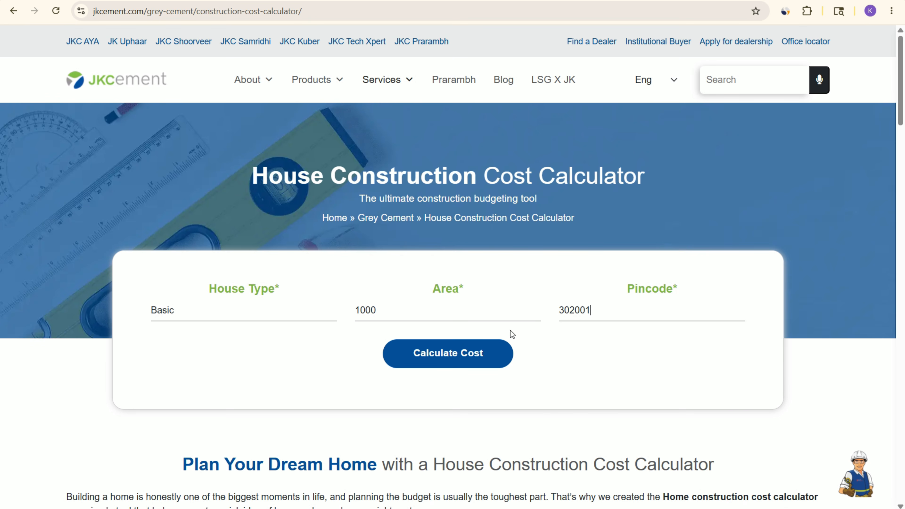
{"action": "left_click", "coordinate": [452, 354]}
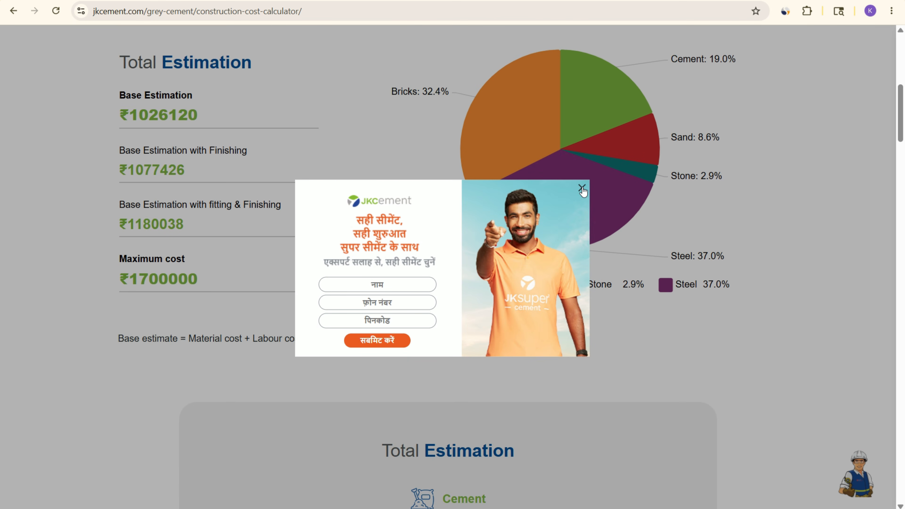
{"action": "left_click", "coordinate": [582, 188]}
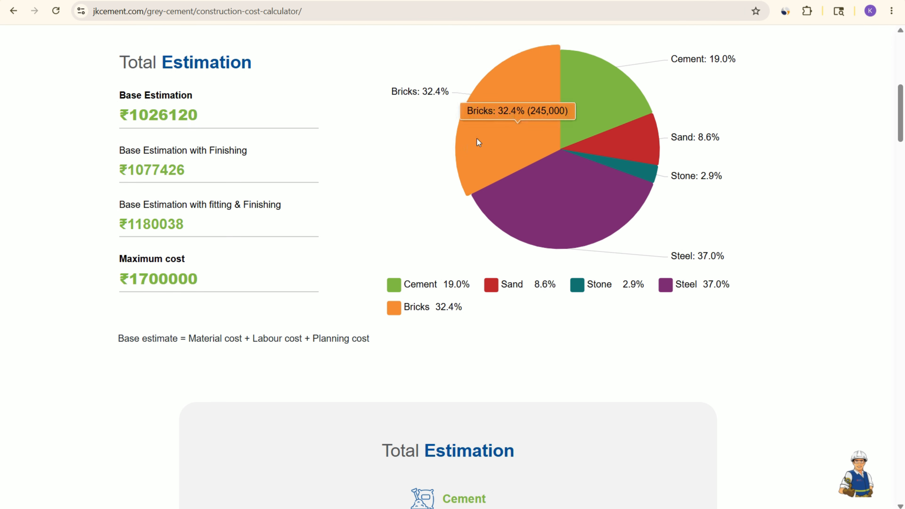
Step: Examine the material shares in the estimation pie chart and the quantity, unit cost and total cost listed for each material
{"action": "scroll", "coordinate": [553, 148], "scroll_direction": "up", "scroll_amount": 3}
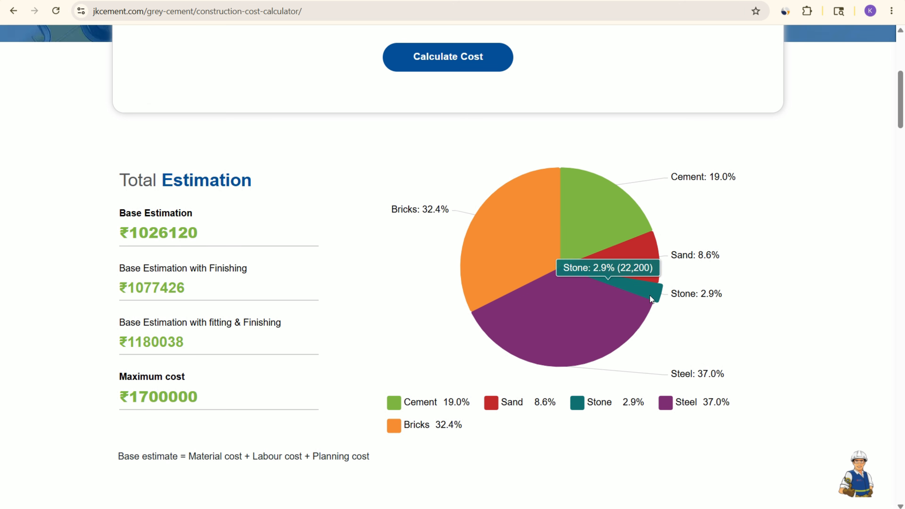
{"action": "scroll", "coordinate": [615, 321], "scroll_direction": "down", "scroll_amount": 1}
{"action": "scroll", "coordinate": [616, 321], "scroll_direction": "down", "scroll_amount": 2}
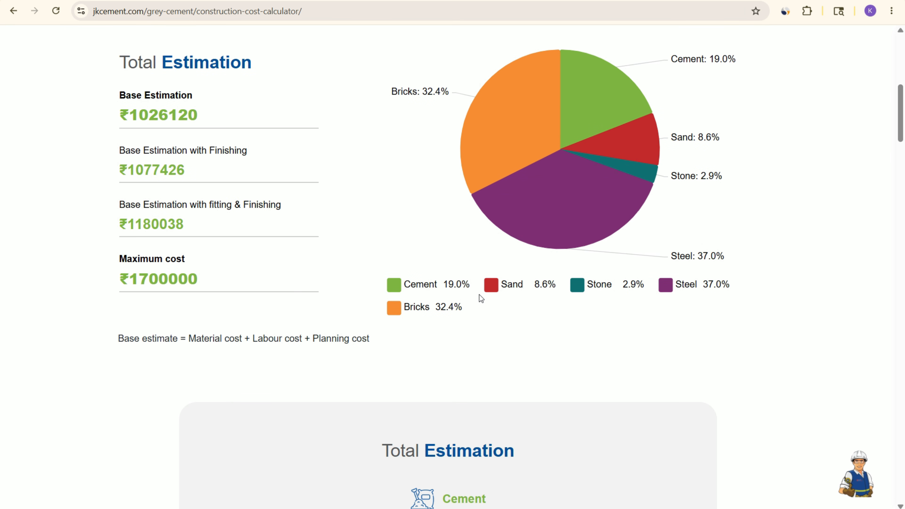
{"action": "mouse_move", "coordinate": [566, 204]}
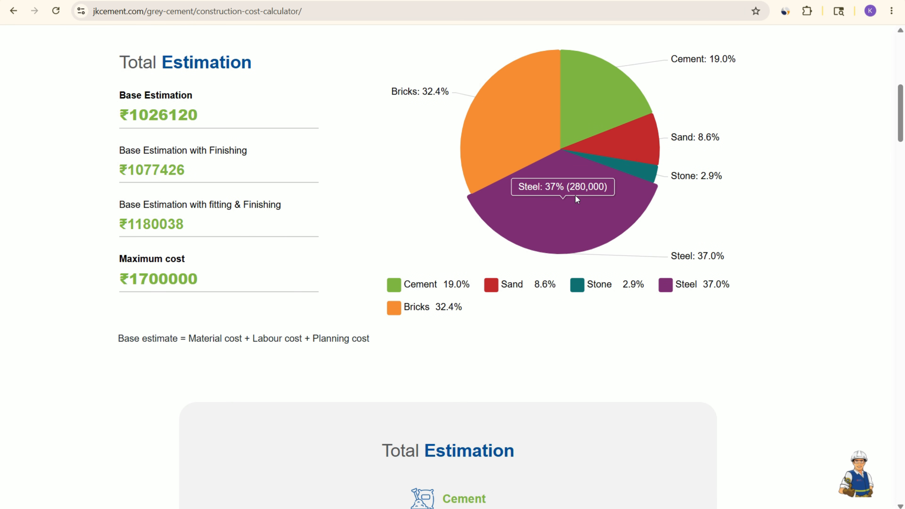
{"action": "mouse_move", "coordinate": [512, 119]}
{"action": "mouse_move", "coordinate": [590, 88]}
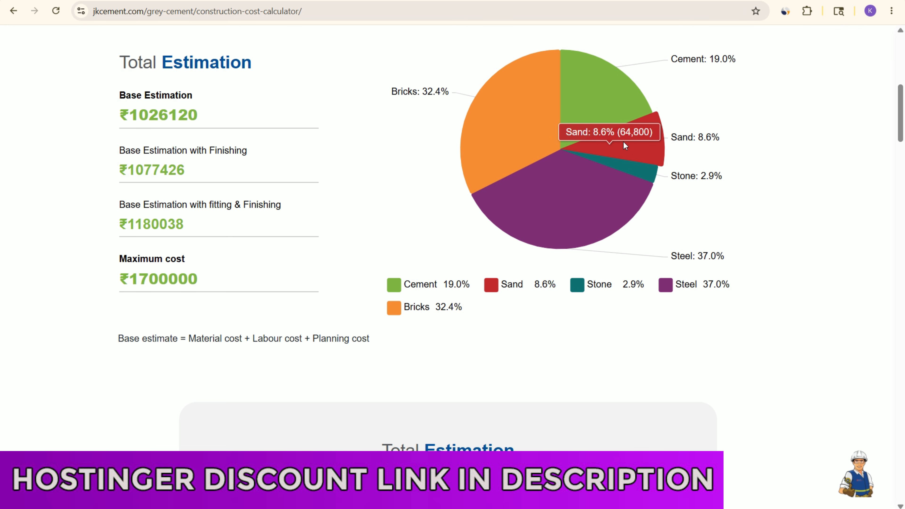
{"action": "scroll", "coordinate": [463, 250], "scroll_direction": "down", "scroll_amount": 5}
{"action": "scroll", "coordinate": [463, 252], "scroll_direction": "down", "scroll_amount": 6}
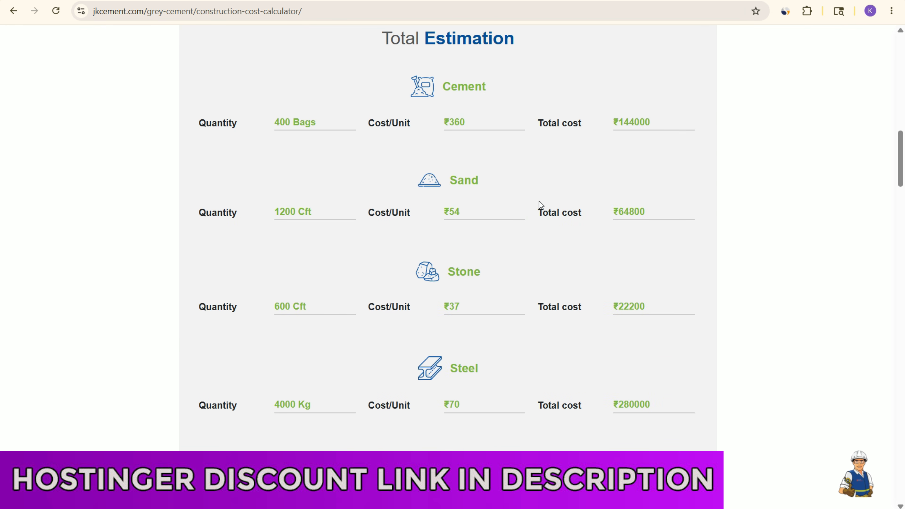
{"action": "scroll", "coordinate": [382, 228], "scroll_direction": "down", "scroll_amount": 5}
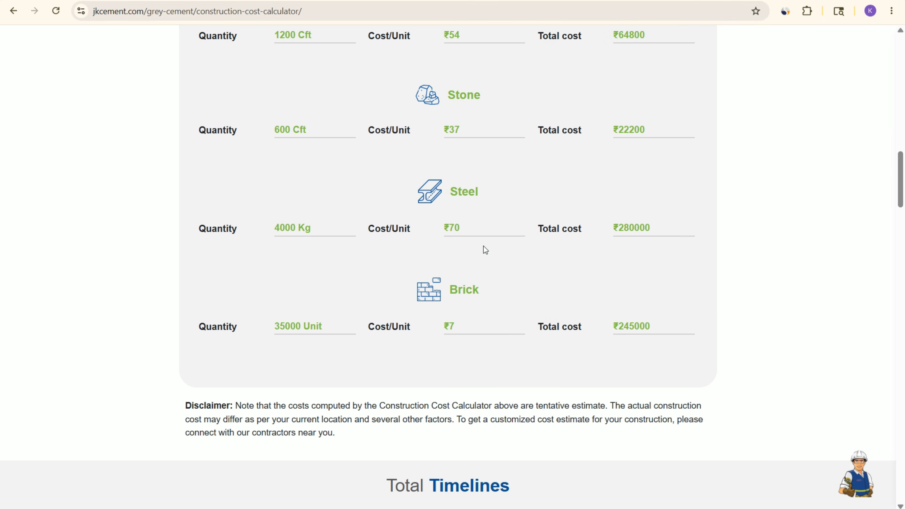
{"action": "scroll", "coordinate": [502, 151], "scroll_direction": "up", "scroll_amount": 8}
{"action": "scroll", "coordinate": [485, 224], "scroll_direction": "down", "scroll_amount": 7}
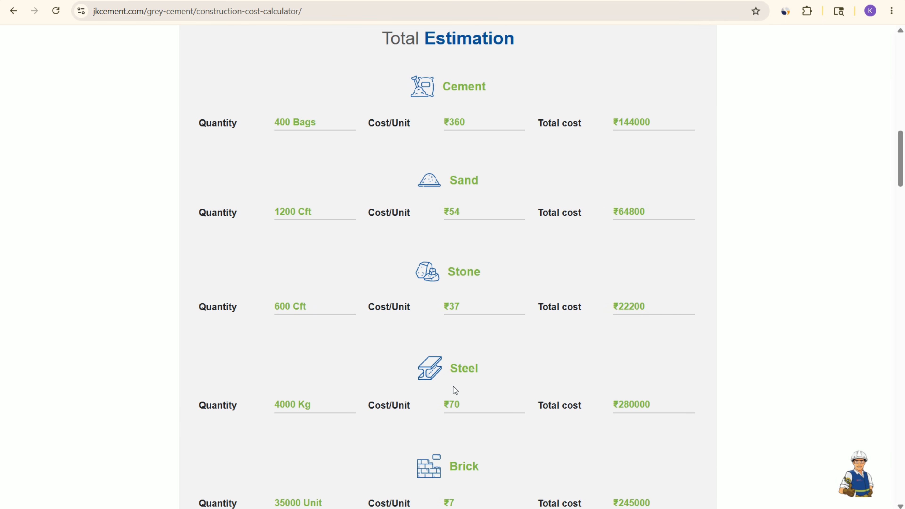
Step: Review the maximum cost in the total estimation against the area entered in the calculator form
{"action": "scroll", "coordinate": [483, 232], "scroll_direction": "up", "scroll_amount": 3}
{"action": "scroll", "coordinate": [322, 171], "scroll_direction": "up", "scroll_amount": 13}
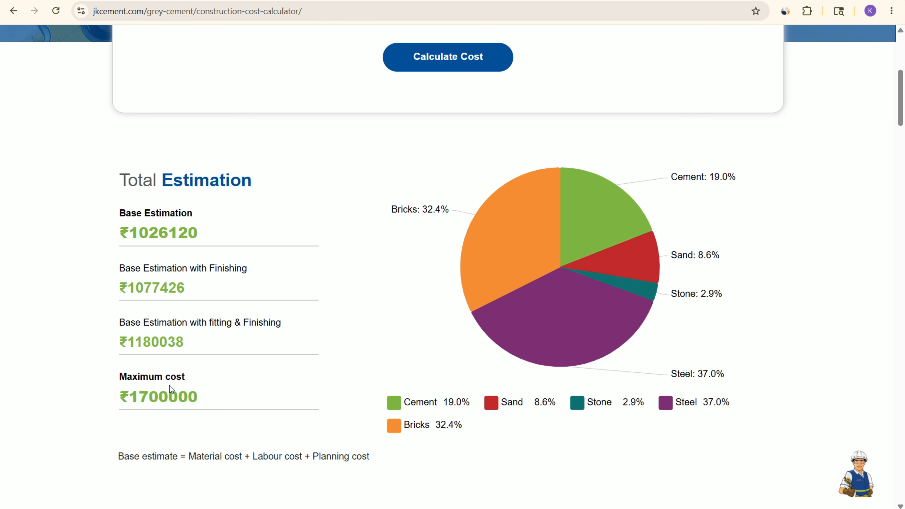
{"action": "left_click_drag", "start_coordinate": [212, 402], "coordinate": [54, 377]}
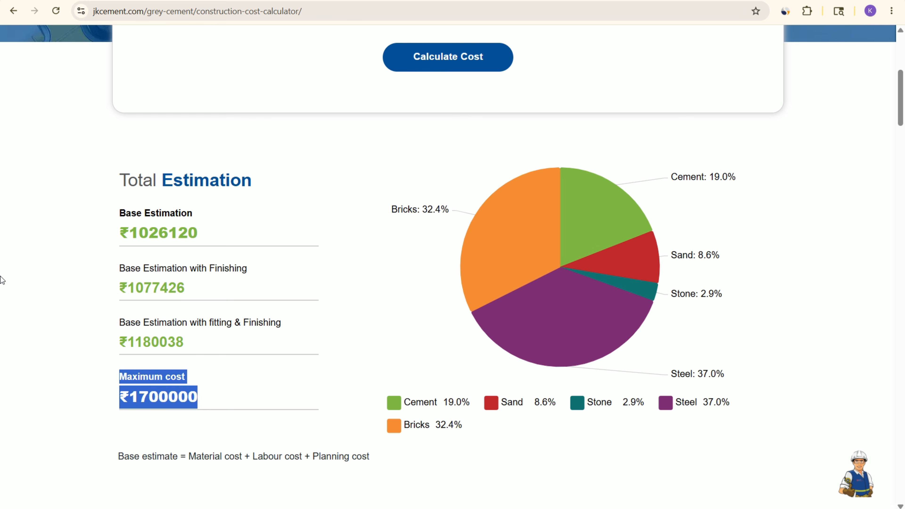
{"action": "scroll", "coordinate": [582, 259], "scroll_direction": "up", "scroll_amount": 4}
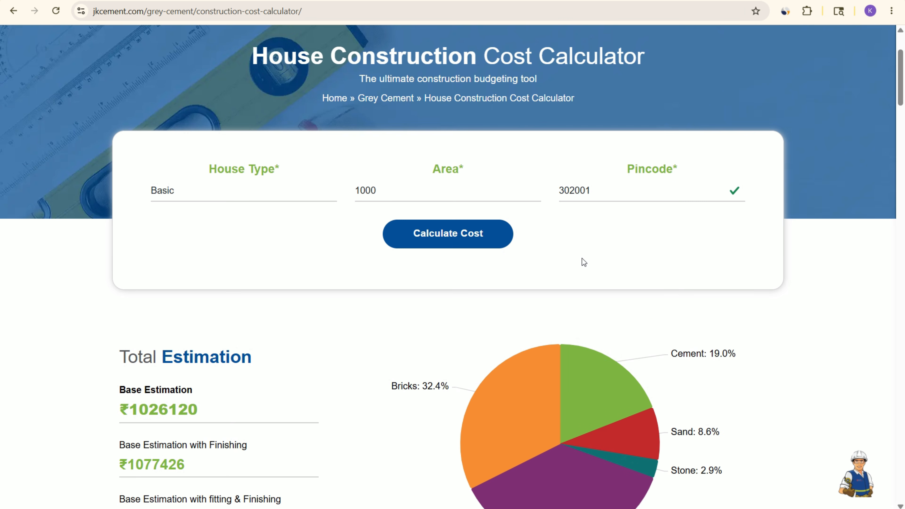
{"action": "scroll", "coordinate": [606, 256], "scroll_direction": "up", "scroll_amount": 3}
{"action": "left_click_drag", "start_coordinate": [389, 311], "coordinate": [339, 310]}
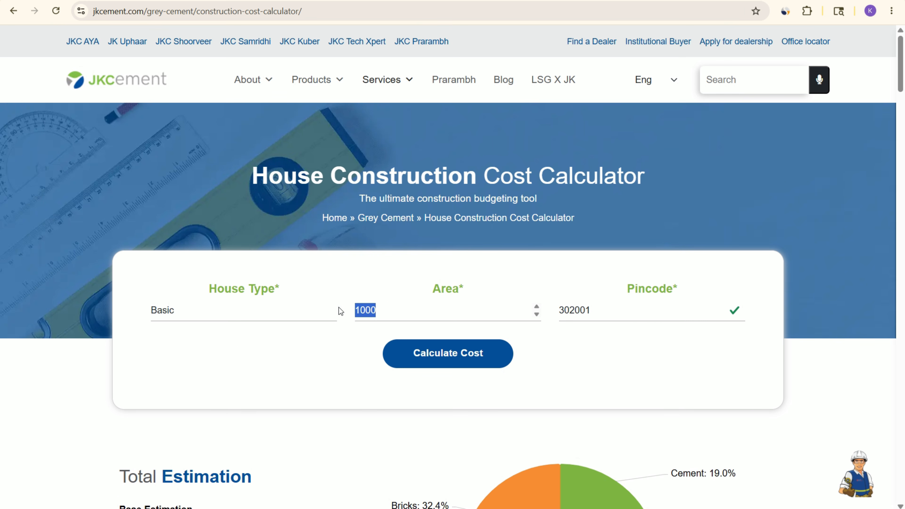
{"action": "scroll", "coordinate": [475, 284], "scroll_direction": "down", "scroll_amount": 6}
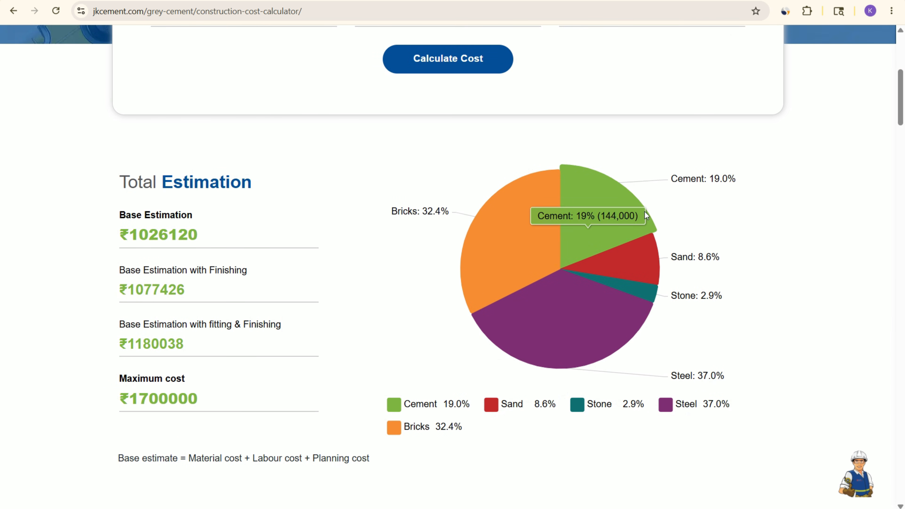
{"action": "scroll", "coordinate": [654, 194], "scroll_direction": "up", "scroll_amount": 5}
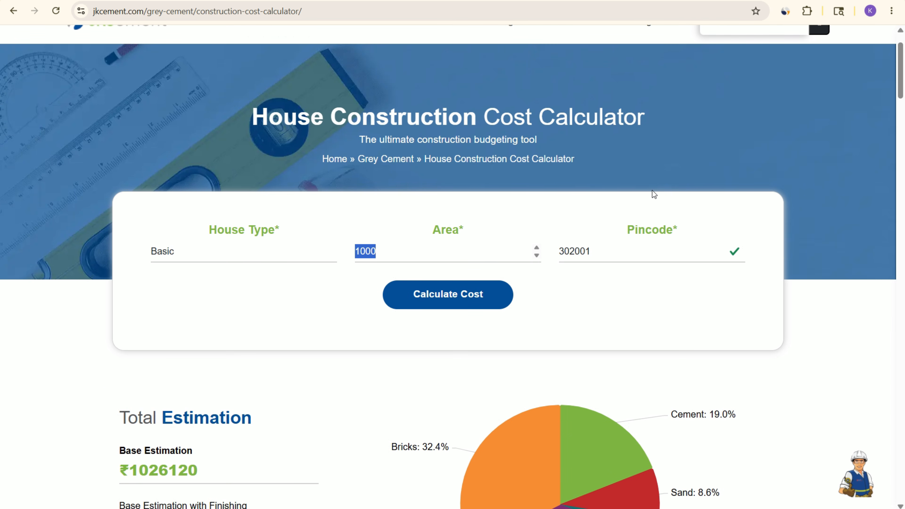
{"action": "scroll", "coordinate": [389, 246], "scroll_direction": "down", "scroll_amount": 6}
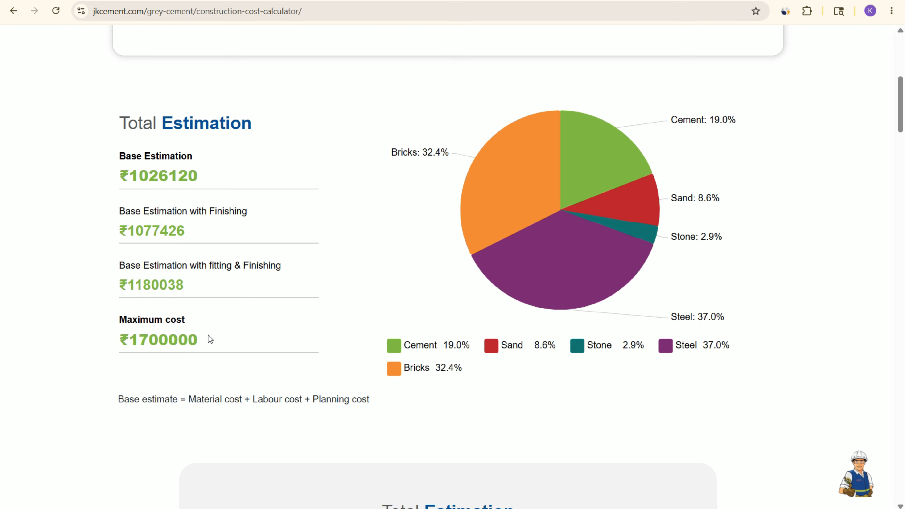
Step: Review the maximum cost in the total estimation and check jkcement.com's monthly visits over time with the Similarweb extension
{"action": "left_click_drag", "start_coordinate": [208, 335], "coordinate": [104, 338]}
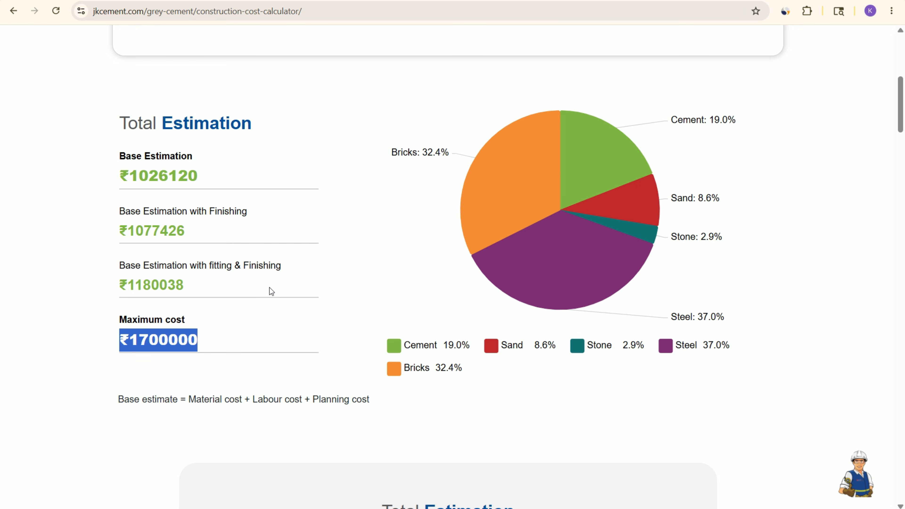
{"action": "scroll", "coordinate": [531, 252], "scroll_direction": "up", "scroll_amount": 7}
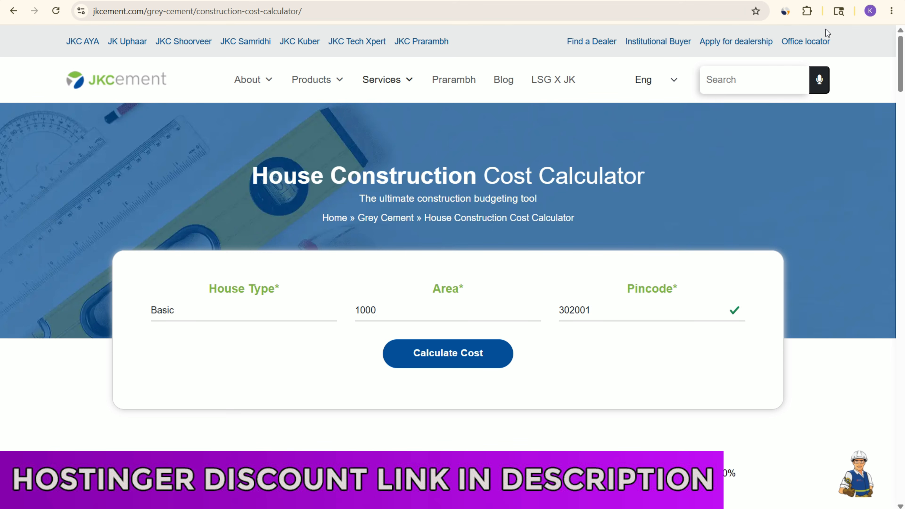
{"action": "left_click", "coordinate": [785, 11]}
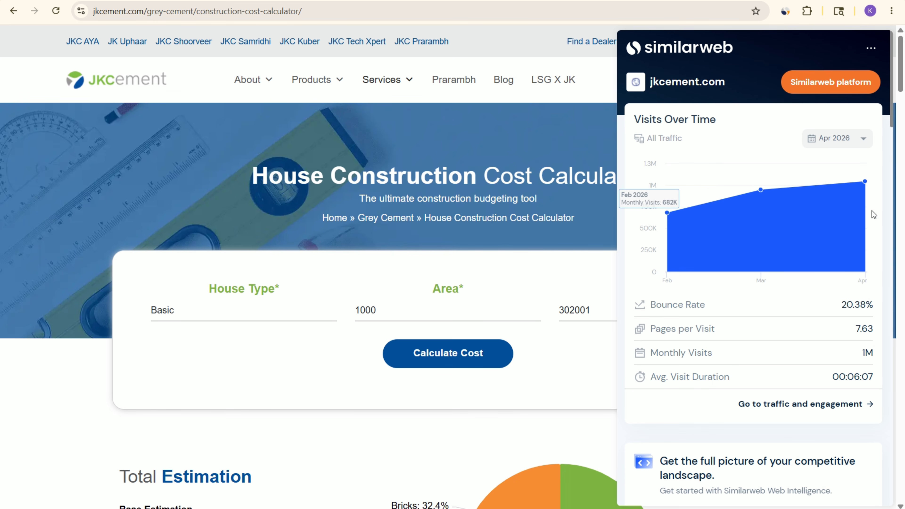
{"action": "mouse_move", "coordinate": [865, 183]}
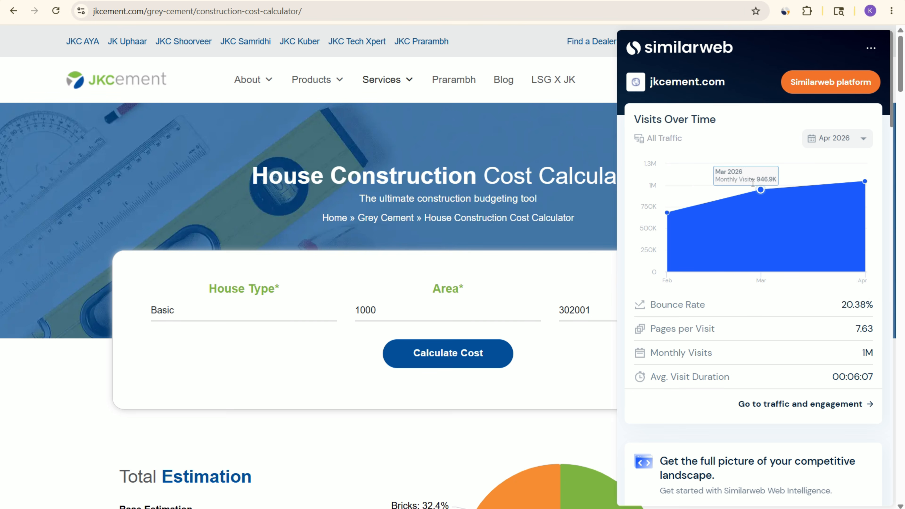
{"action": "mouse_move", "coordinate": [679, 219]}
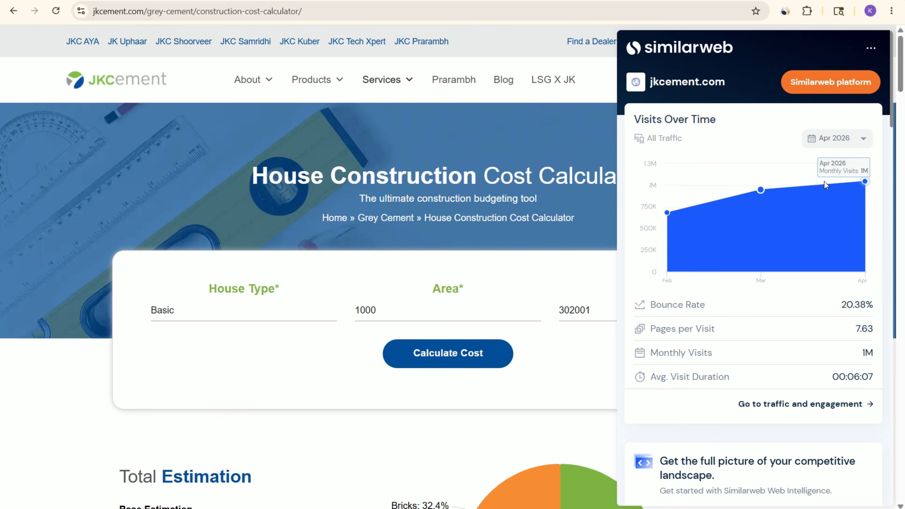
{"action": "left_click_drag", "start_coordinate": [863, 353], "coordinate": [879, 351]}
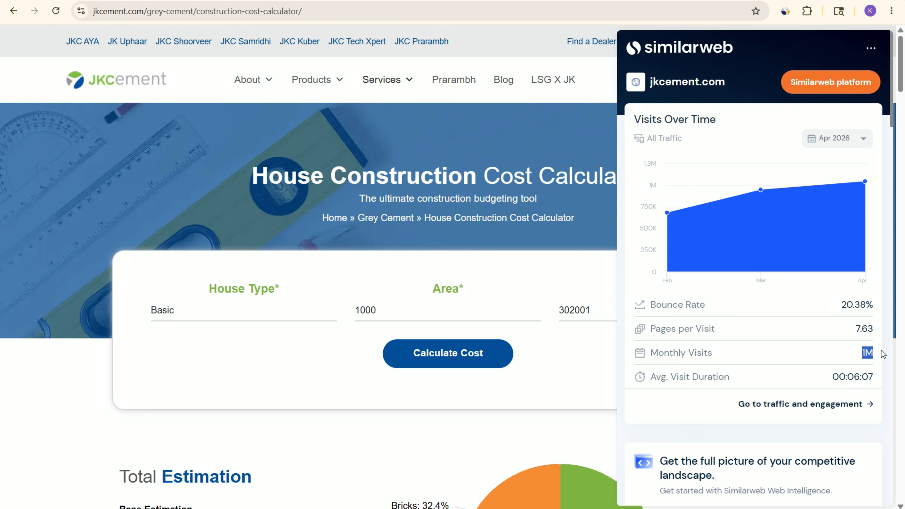
{"action": "left_click", "coordinate": [334, 363]}
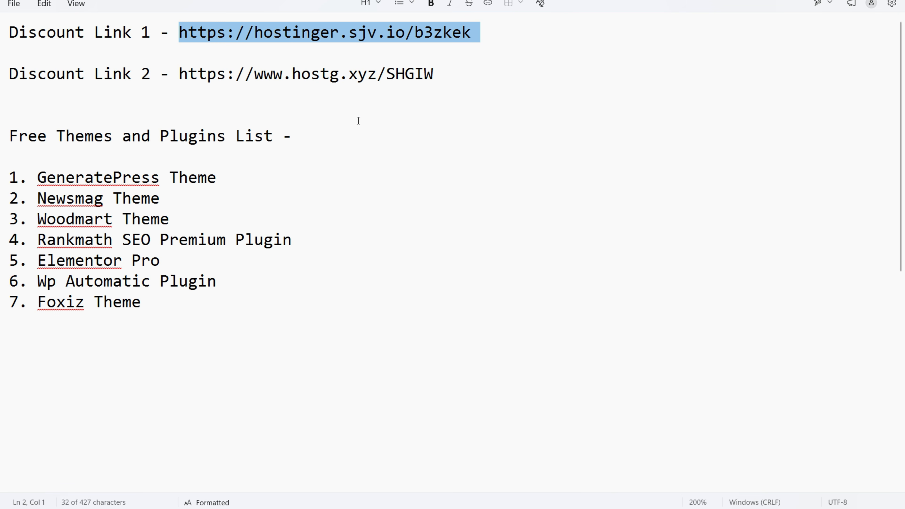
{"action": "left_click", "coordinate": [205, 55]}
{"action": "left_click_drag", "start_coordinate": [180, 33], "coordinate": [477, 33]}
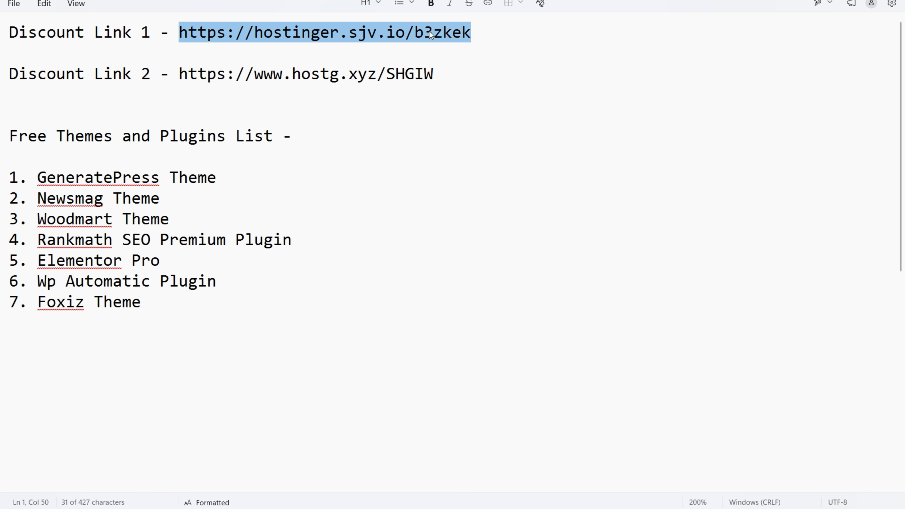
{"action": "right_click", "coordinate": [458, 32]}
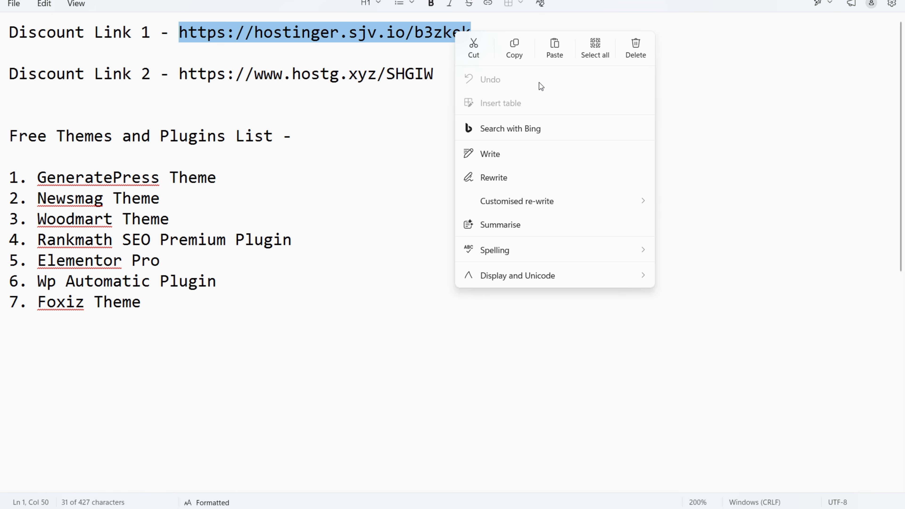
{"action": "left_click", "coordinate": [515, 48]}
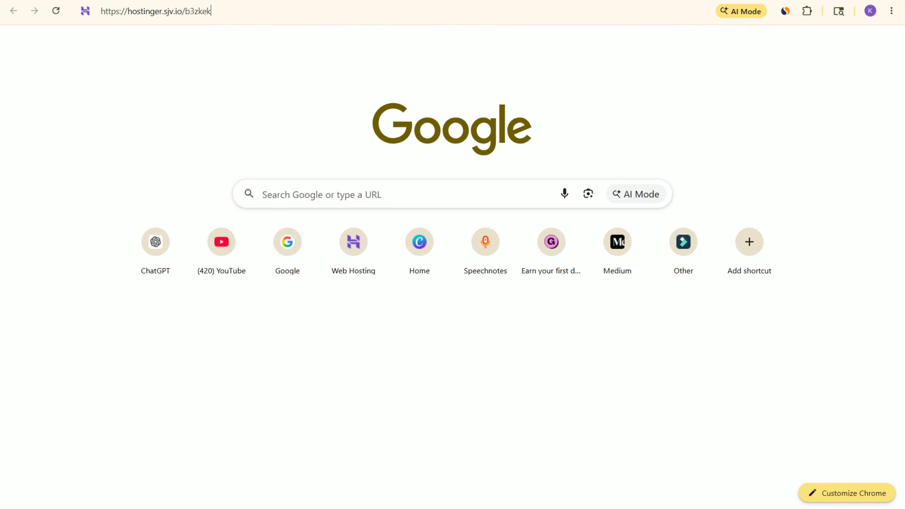
{"action": "key", "text": "Return"}
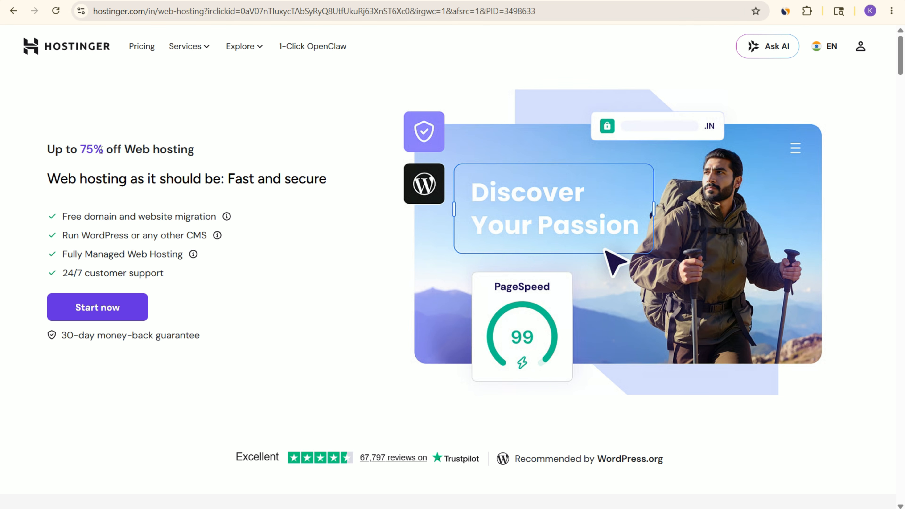
Step: Open Hostinger's managed hosting for WordPress page and bring up its plan prices
{"action": "left_click_drag", "start_coordinate": [84, 146], "coordinate": [101, 147]}
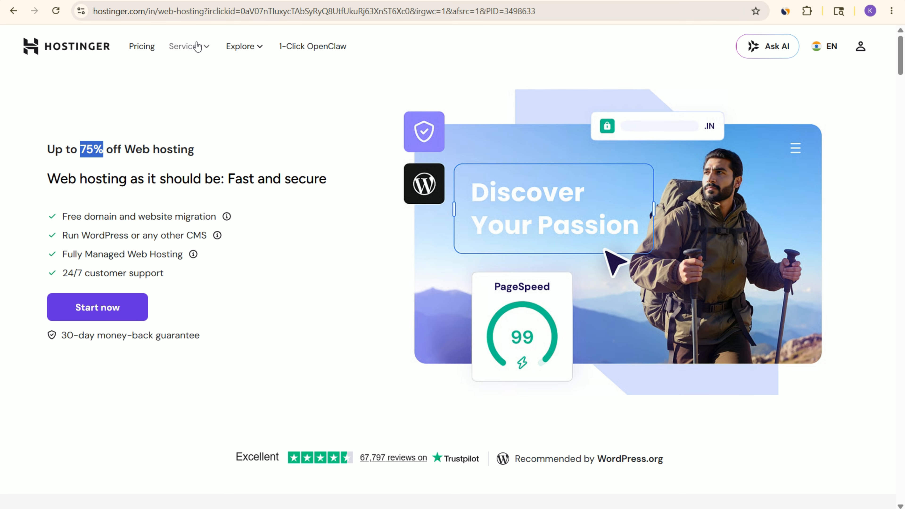
{"action": "left_click", "coordinate": [204, 50]}
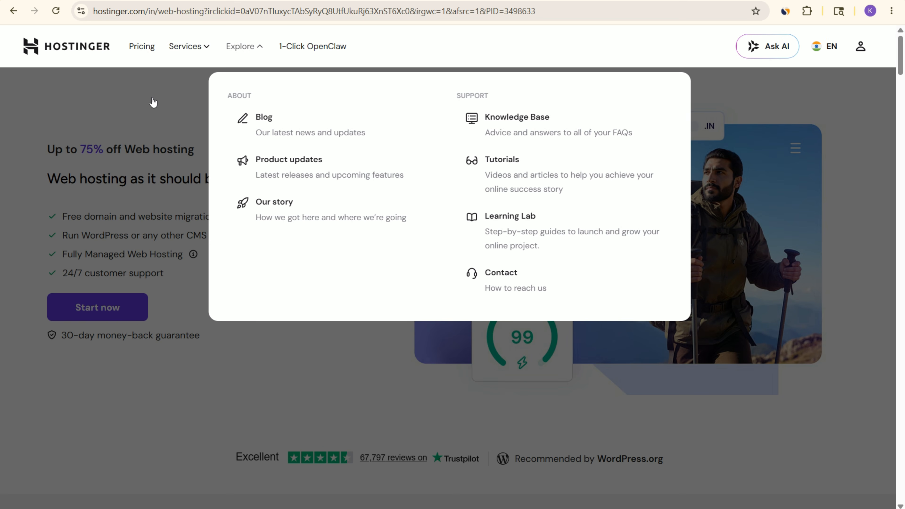
{"action": "mouse_move", "coordinate": [195, 46]}
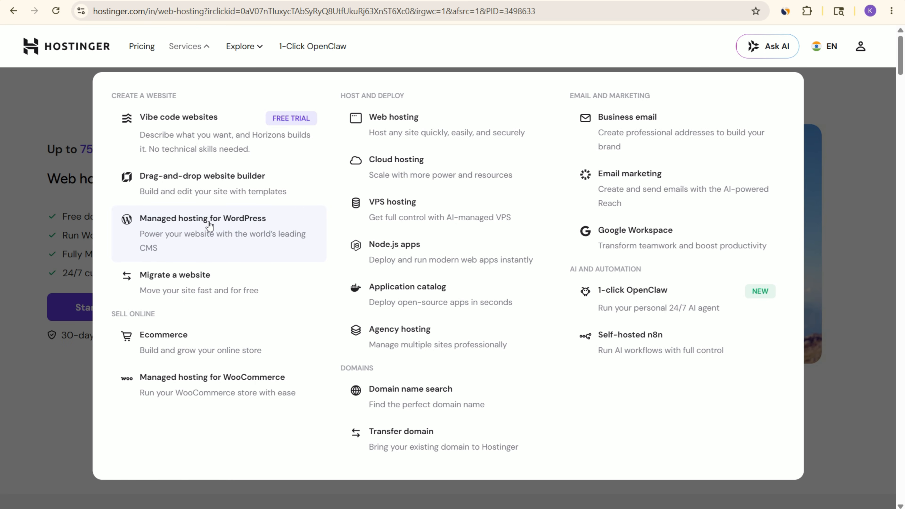
{"action": "left_click", "coordinate": [240, 228]}
{"action": "scroll", "coordinate": [509, 244], "scroll_direction": "down", "scroll_amount": 5}
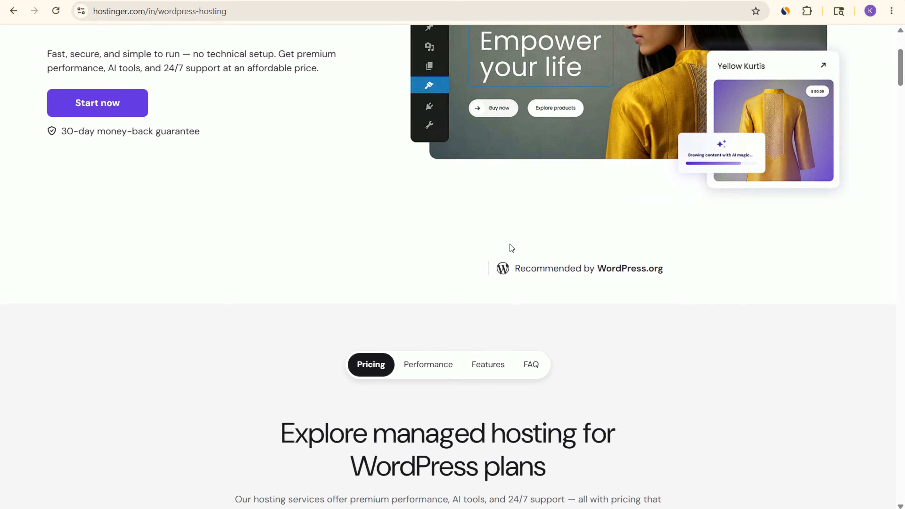
{"action": "scroll", "coordinate": [505, 242], "scroll_direction": "down", "scroll_amount": 10}
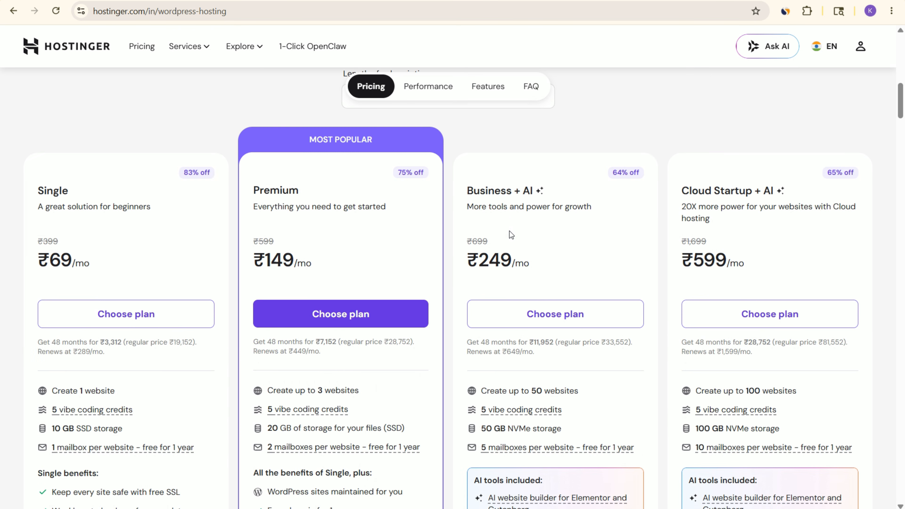
Step: Look over the four WordPress hosting plans on offer: Single, Premium, Business + AI and Cloud Startup + AI
{"action": "scroll", "coordinate": [462, 246], "scroll_direction": "up", "scroll_amount": 5}
{"action": "scroll", "coordinate": [541, 247], "scroll_direction": "down", "scroll_amount": 6}
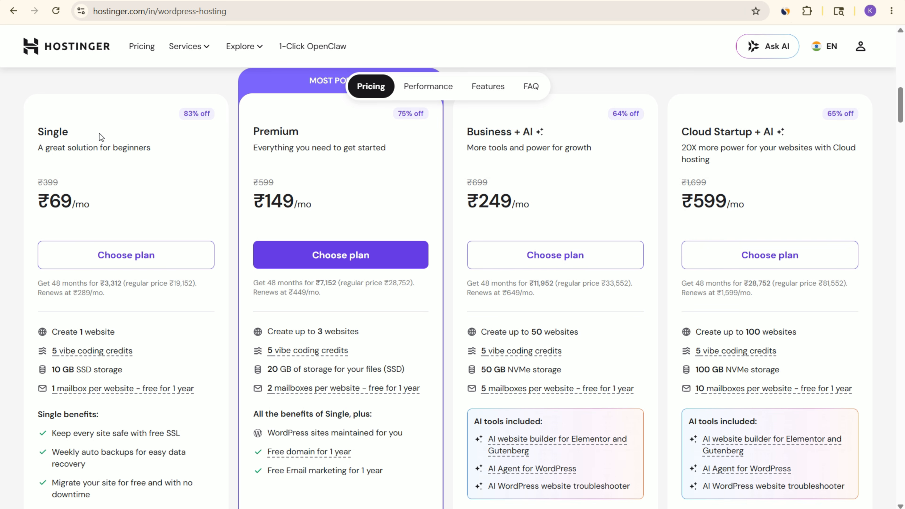
{"action": "double_click", "coordinate": [62, 131]}
{"action": "left_click", "coordinate": [20, 122]}
{"action": "left_click_drag", "start_coordinate": [257, 132], "coordinate": [328, 134]}
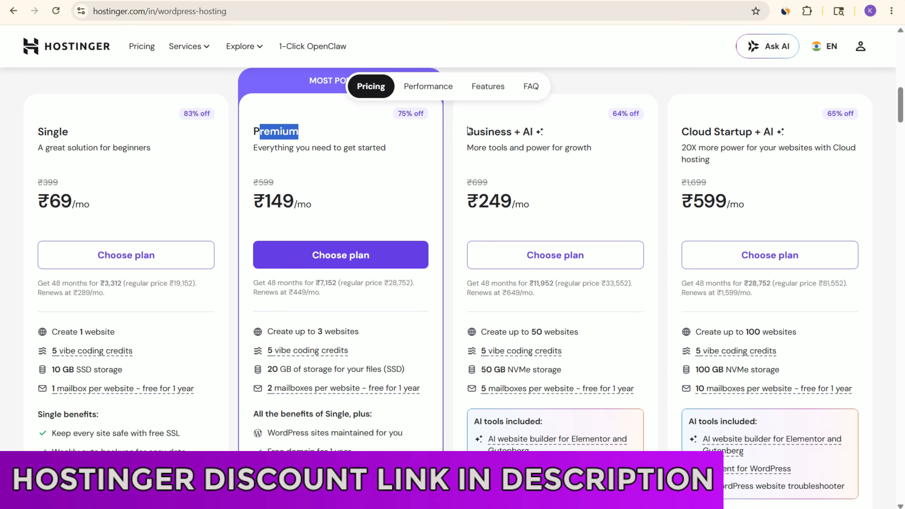
{"action": "left_click_drag", "start_coordinate": [458, 132], "coordinate": [558, 138]}
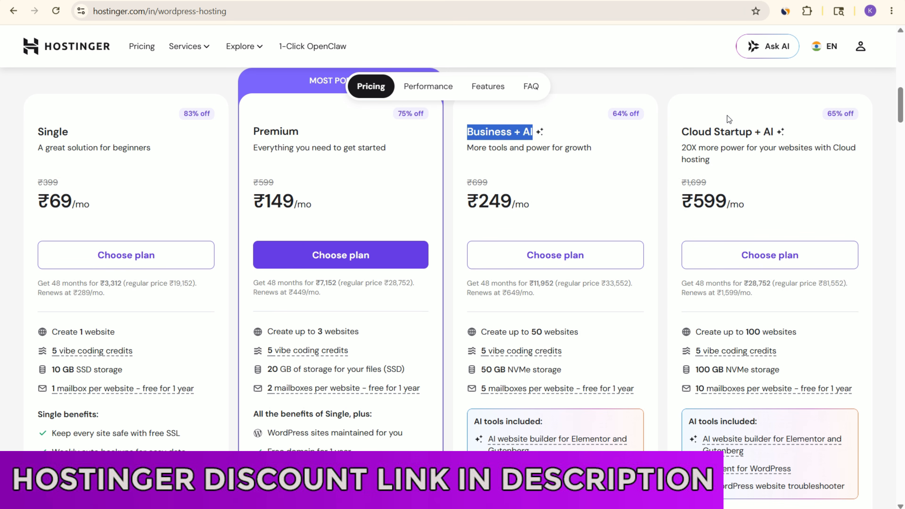
{"action": "left_click_drag", "start_coordinate": [677, 131], "coordinate": [789, 136]}
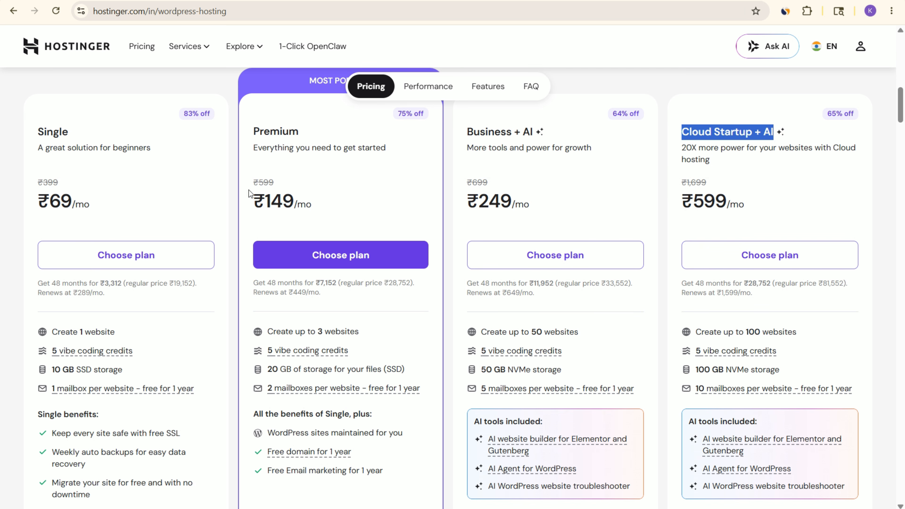
Step: Compare the storage types of the Premium and Business + AI plans and read the Business plan's free CDN feature
{"action": "scroll", "coordinate": [407, 279], "scroll_direction": "down", "scroll_amount": 2}
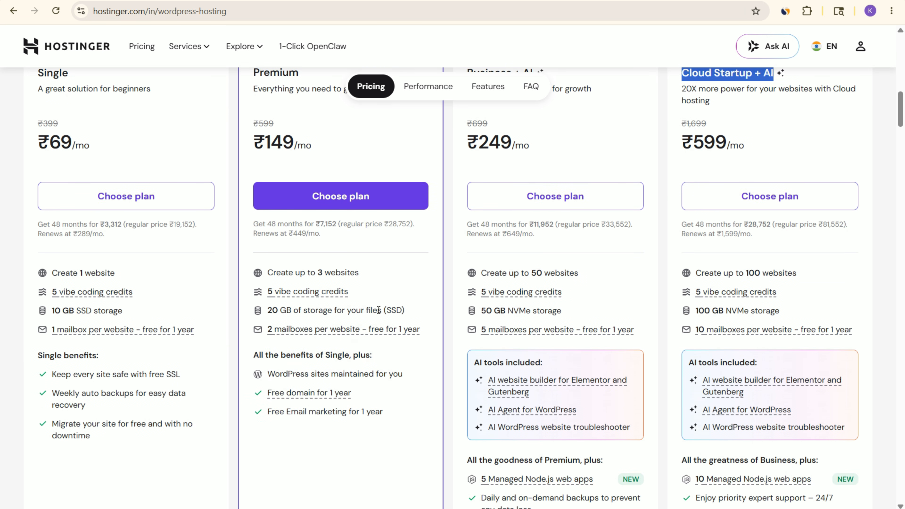
{"action": "left_click_drag", "start_coordinate": [377, 310], "coordinate": [405, 311]}
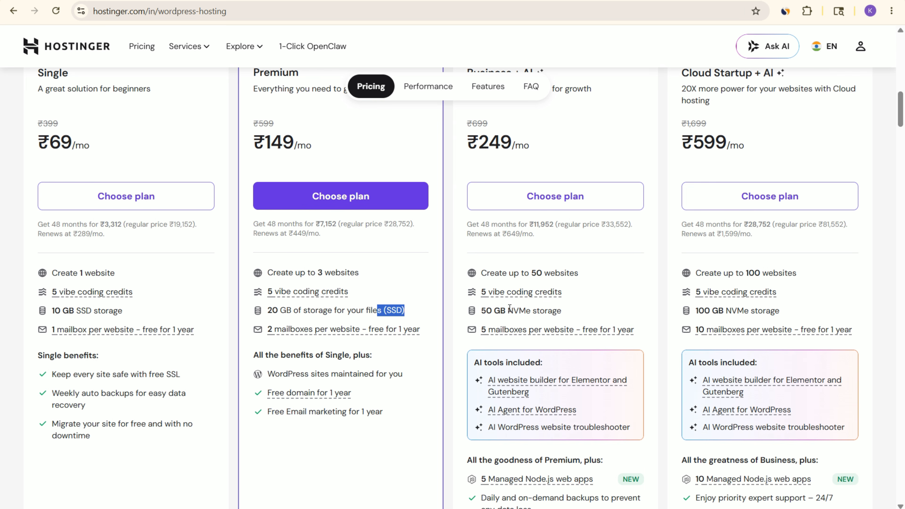
{"action": "left_click_drag", "start_coordinate": [509, 309], "coordinate": [559, 296]}
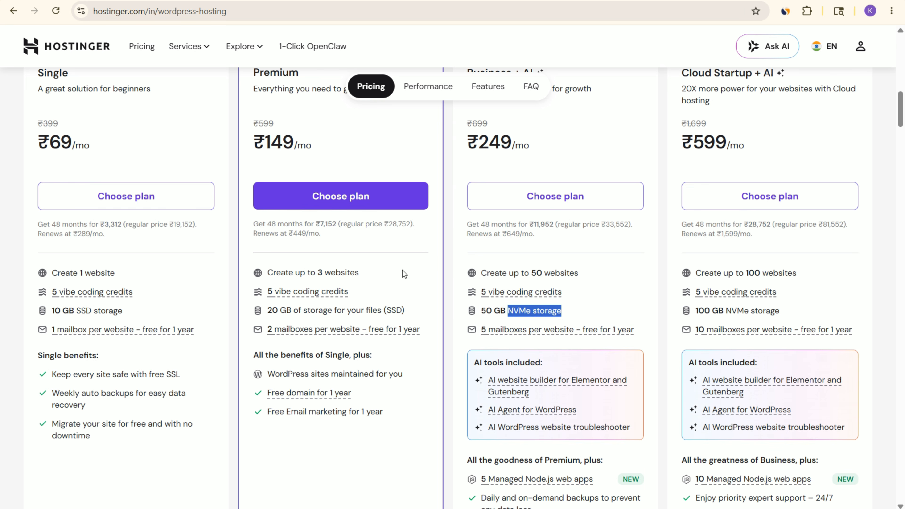
{"action": "scroll", "coordinate": [614, 369], "scroll_direction": "down", "scroll_amount": 3}
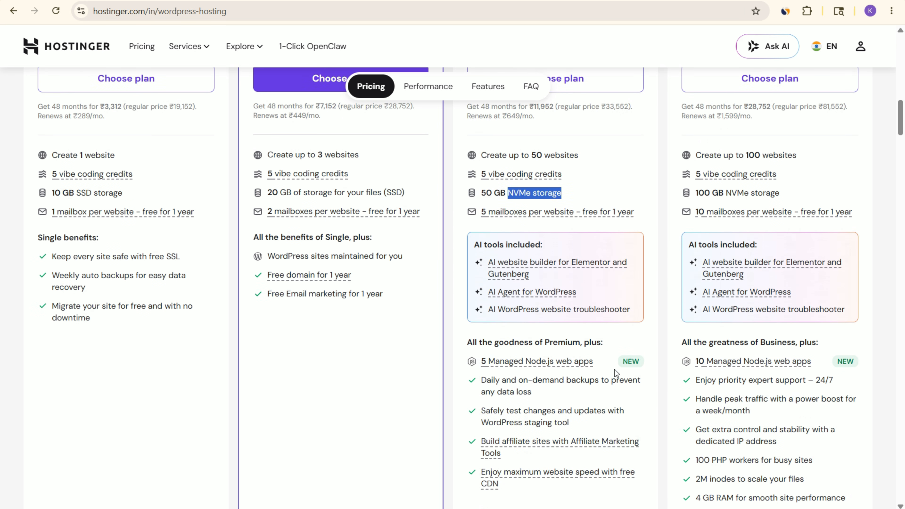
{"action": "scroll", "coordinate": [492, 325], "scroll_direction": "down", "scroll_amount": 5}
{"action": "left_click", "coordinate": [480, 295]}
{"action": "left_click_drag", "start_coordinate": [479, 296], "coordinate": [518, 309]}
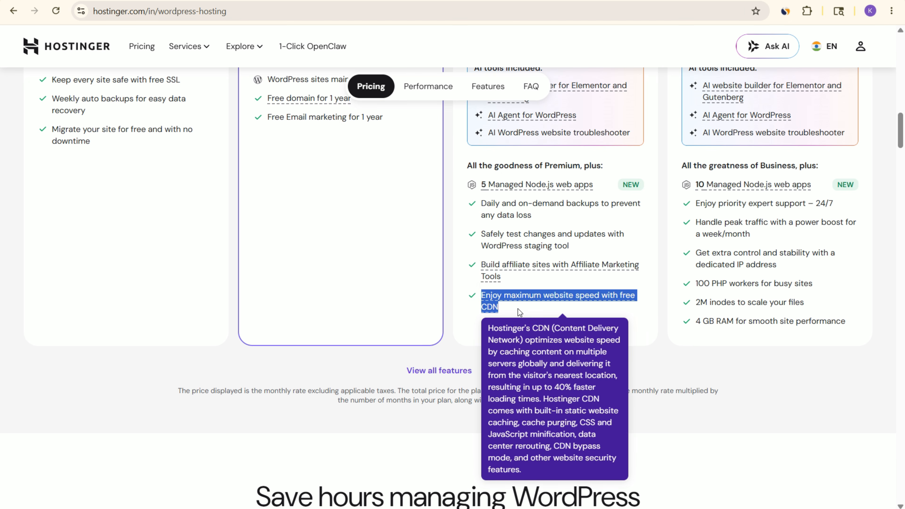
Step: Compare the Premium and Business + AI plans by storage, included AI tools and number of websites allowed
{"action": "scroll", "coordinate": [289, 158], "scroll_direction": "up", "scroll_amount": 10}
{"action": "left_click_drag", "start_coordinate": [263, 250], "coordinate": [333, 258]}
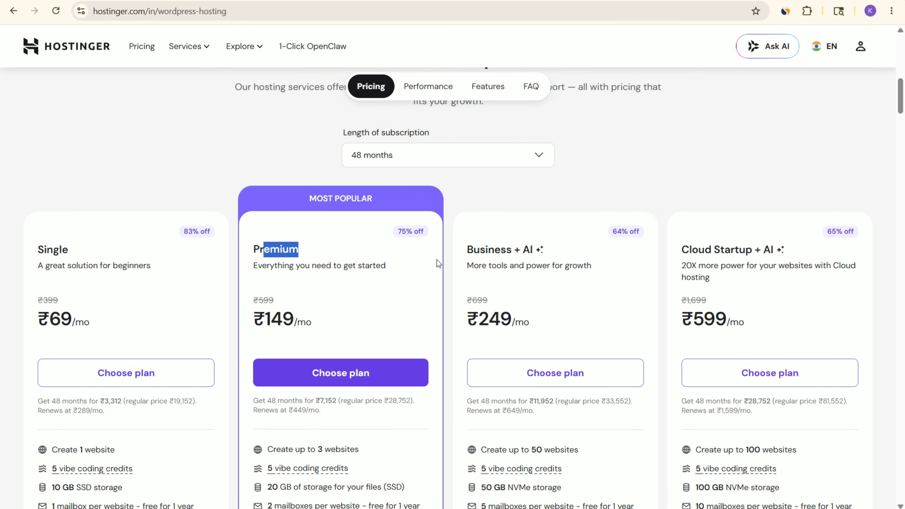
{"action": "left_click_drag", "start_coordinate": [480, 249], "coordinate": [525, 249]}
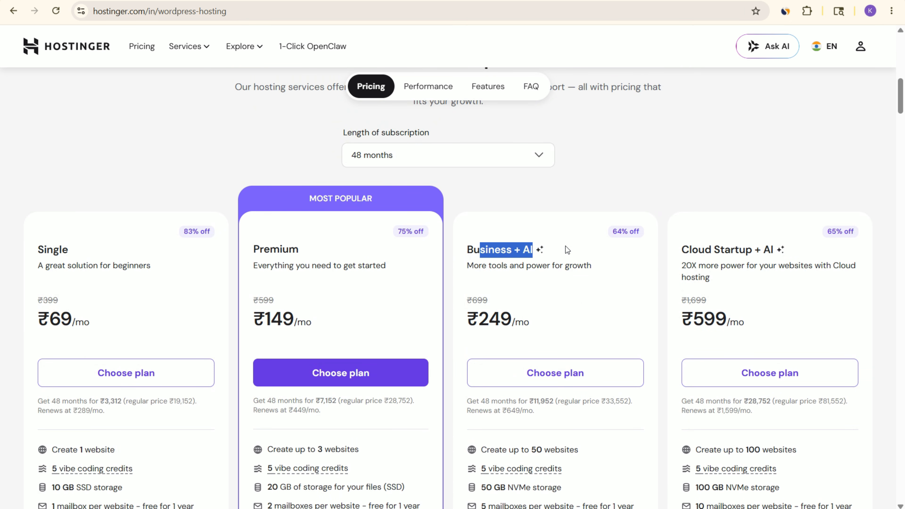
{"action": "scroll", "coordinate": [567, 249], "scroll_direction": "down", "scroll_amount": 3}
{"action": "scroll", "coordinate": [493, 129], "scroll_direction": "up", "scroll_amount": 2}
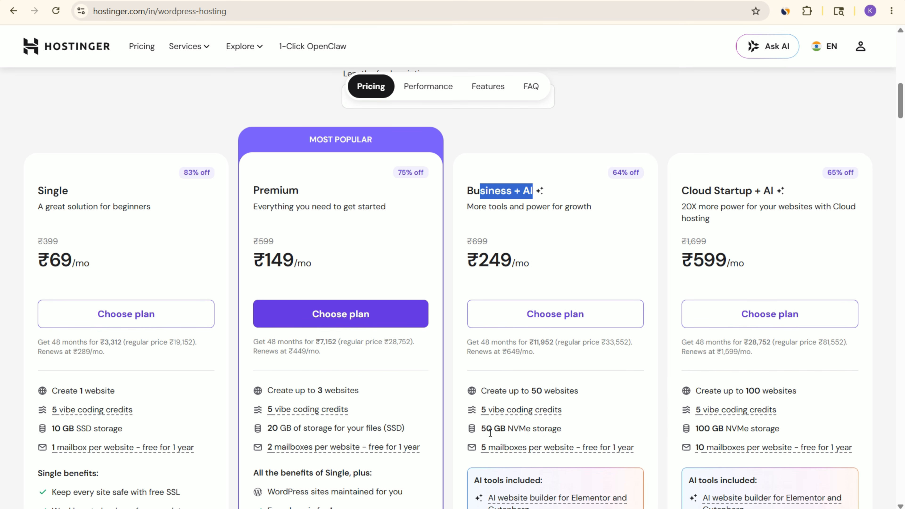
{"action": "left_click_drag", "start_coordinate": [500, 429], "coordinate": [571, 436]}
{"action": "scroll", "coordinate": [577, 341], "scroll_direction": "down", "scroll_amount": 9}
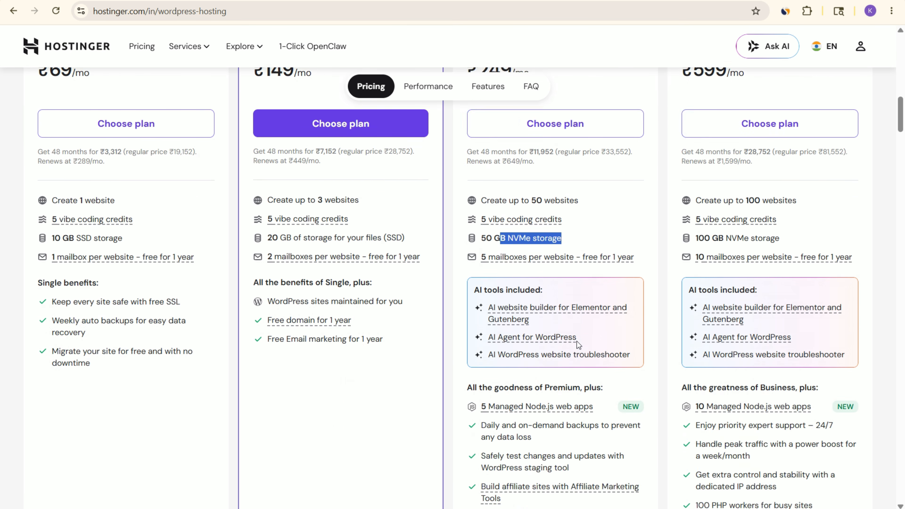
{"action": "mouse_move", "coordinate": [556, 345]}
{"action": "scroll", "coordinate": [556, 345], "scroll_direction": "up", "scroll_amount": 5}
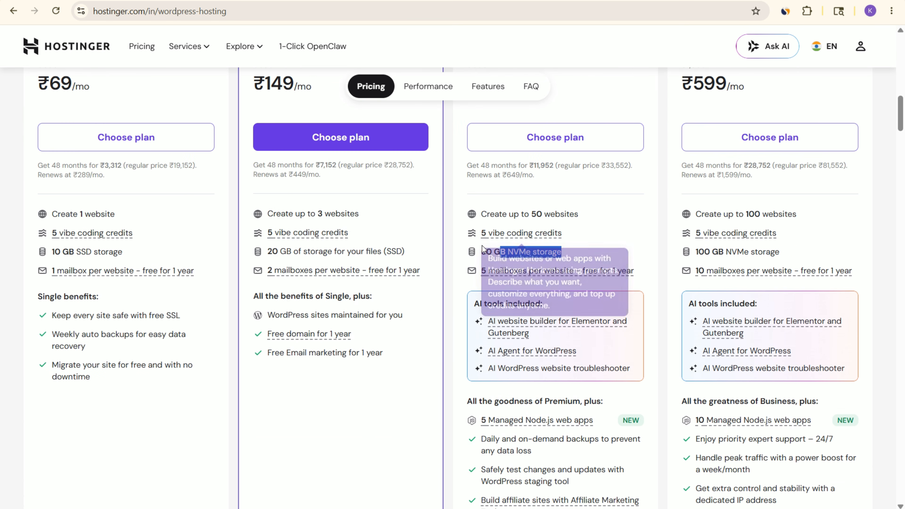
{"action": "left_click_drag", "start_coordinate": [482, 252], "coordinate": [510, 251]}
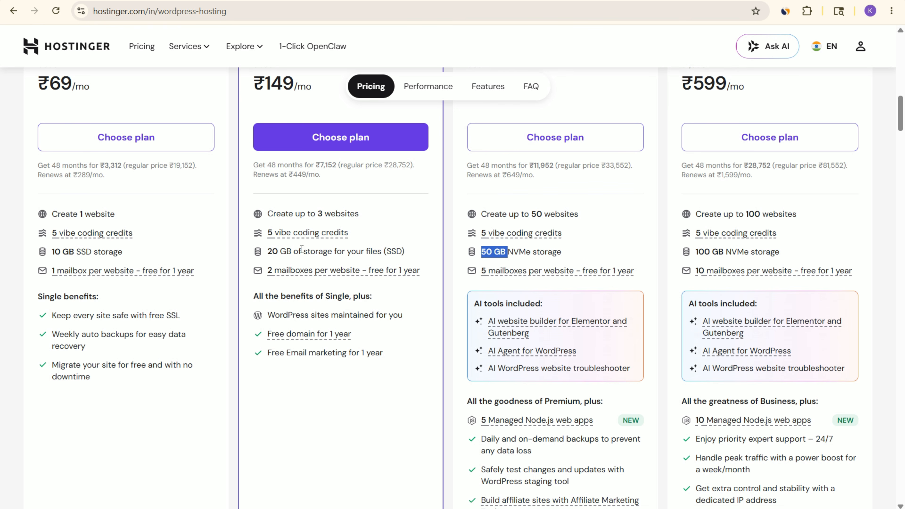
{"action": "left_click_drag", "start_coordinate": [314, 214], "coordinate": [384, 216]}
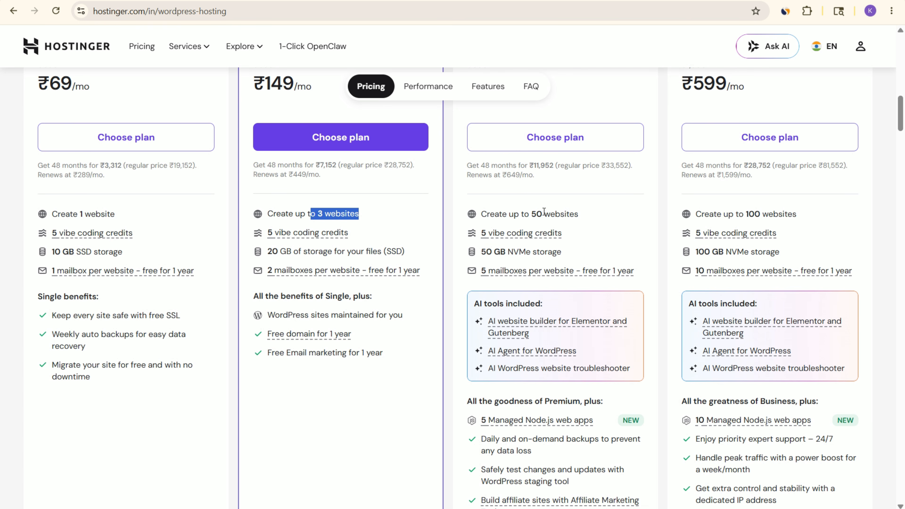
{"action": "left_click_drag", "start_coordinate": [543, 214], "coordinate": [591, 216]}
Step: Review the Business + AI plan beside the Cloud Startup + AI plan and its monthly price
{"action": "scroll", "coordinate": [591, 216], "scroll_direction": "up", "scroll_amount": 5}
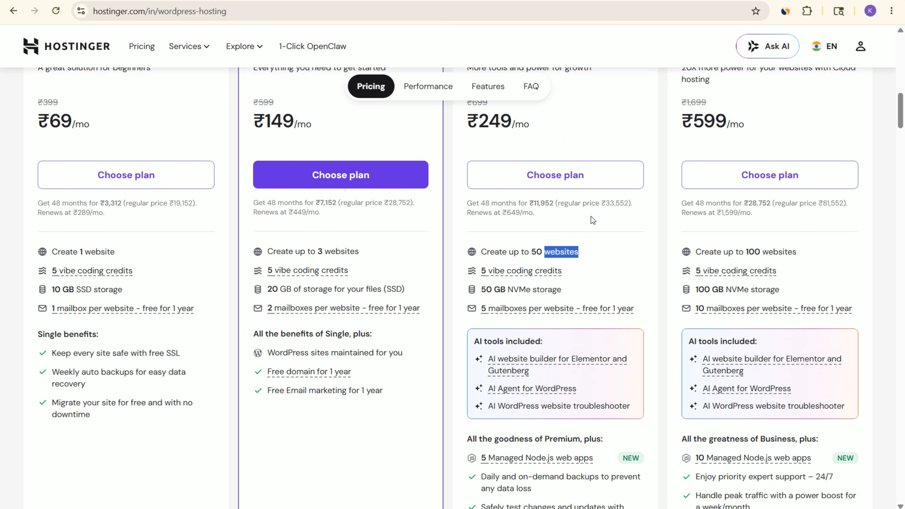
{"action": "left_click_drag", "start_coordinate": [459, 191], "coordinate": [549, 195]}
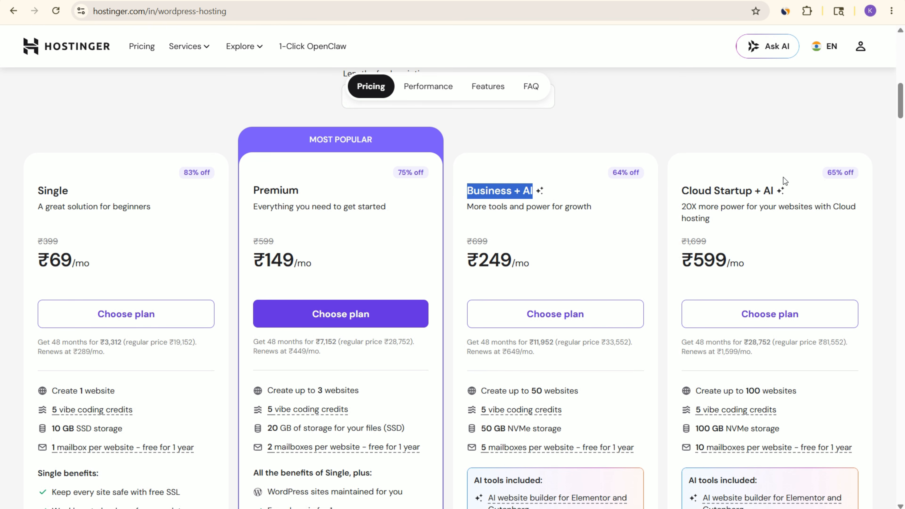
{"action": "left_click_drag", "start_coordinate": [683, 175], "coordinate": [754, 266]}
{"action": "left_click", "coordinate": [754, 267]}
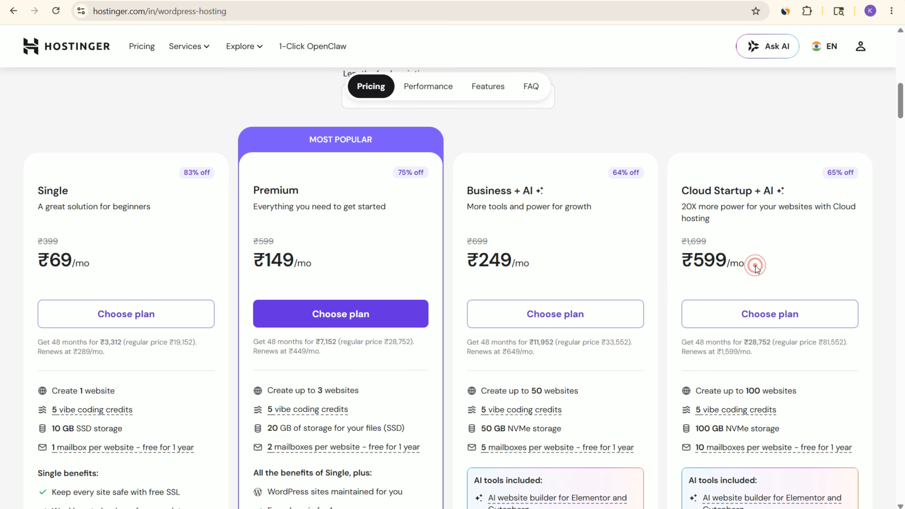
Step: Compare the Business + AI and Cloud Startup + AI plans and choose the Business + AI plan
{"action": "left_click_drag", "start_coordinate": [485, 191], "coordinate": [567, 192]}
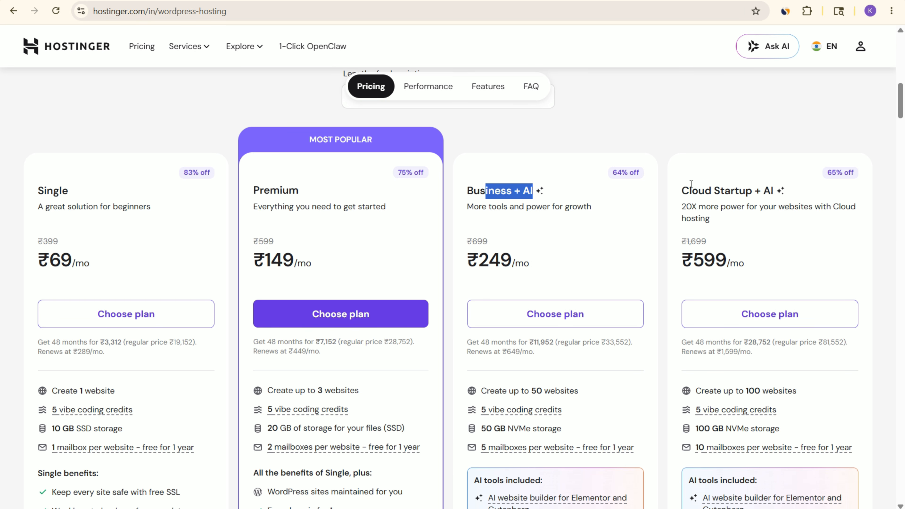
{"action": "left_click_drag", "start_coordinate": [670, 189], "coordinate": [796, 192]}
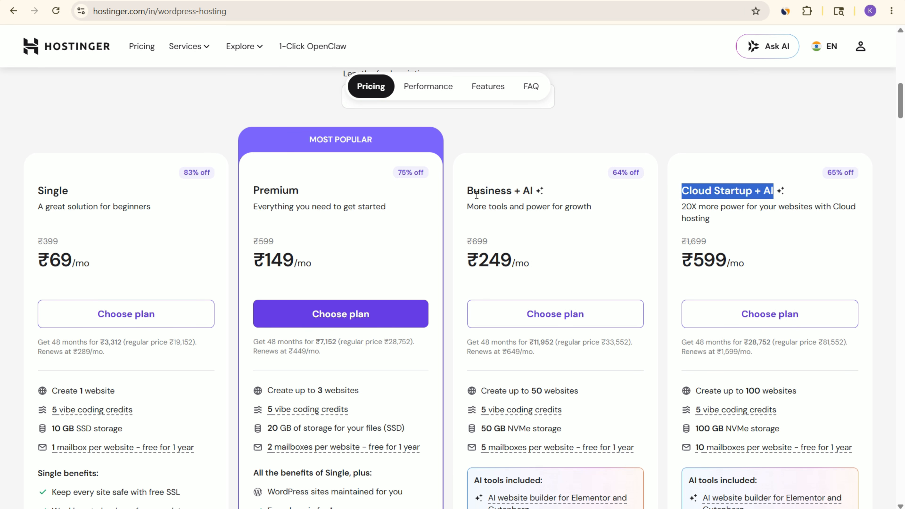
{"action": "left_click_drag", "start_coordinate": [473, 189], "coordinate": [554, 195]}
{"action": "scroll", "coordinate": [572, 182], "scroll_direction": "down", "scroll_amount": 1}
{"action": "scroll", "coordinate": [572, 181], "scroll_direction": "down", "scroll_amount": 1}
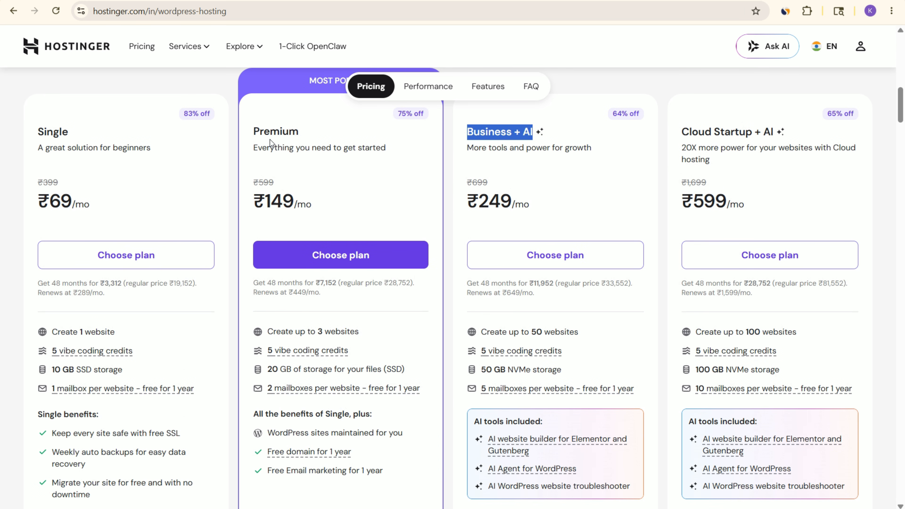
{"action": "left_click", "coordinate": [563, 133]}
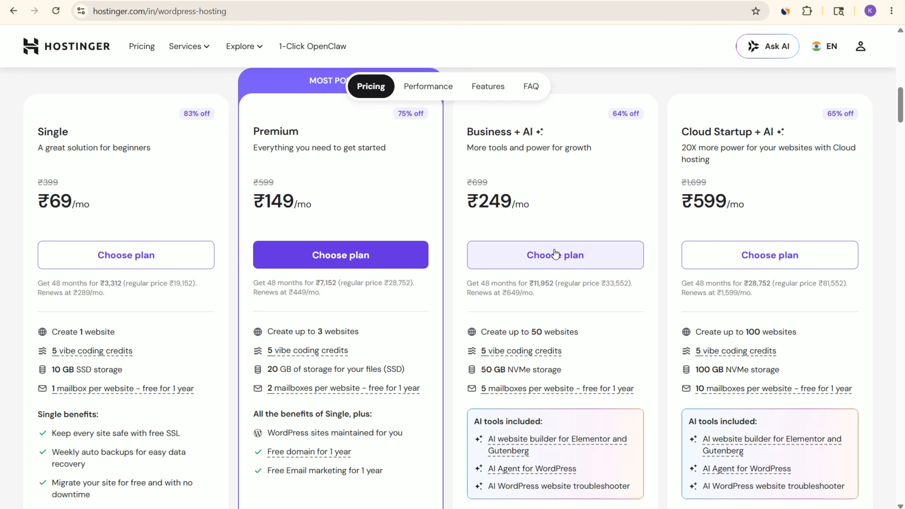
{"action": "left_click", "coordinate": [555, 254]}
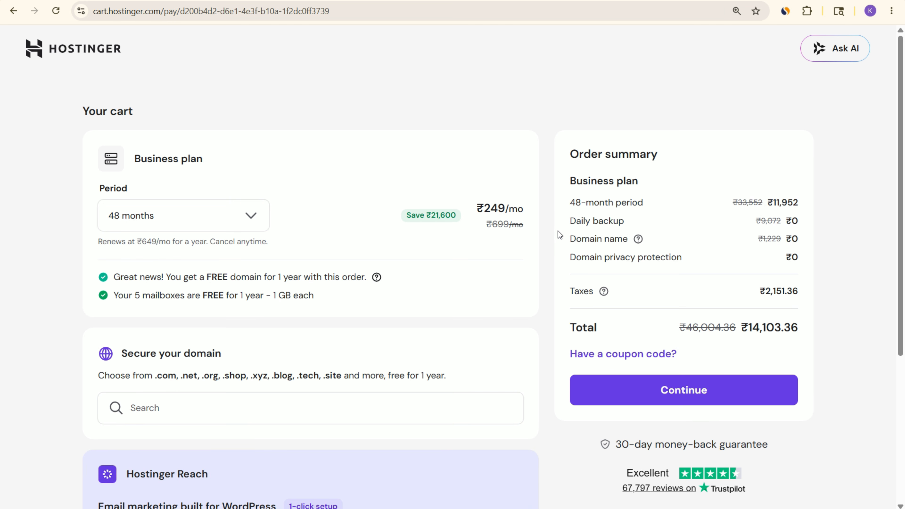
Step: Check the Business plan's order total and apply the coupon code HOSTINGER10 to the order
{"action": "left_click", "coordinate": [737, 327]}
{"action": "left_click_drag", "start_coordinate": [736, 327], "coordinate": [808, 328]}
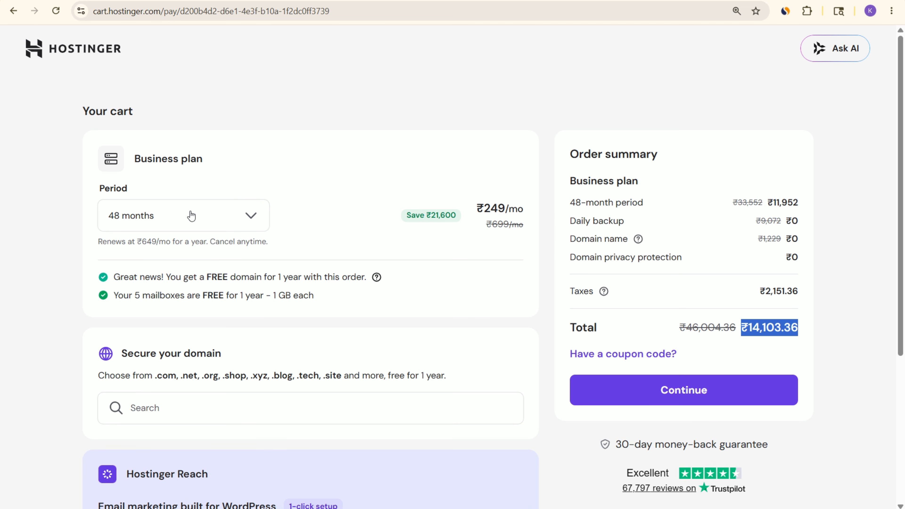
{"action": "left_click", "coordinate": [139, 227]}
{"action": "left_click", "coordinate": [337, 202]}
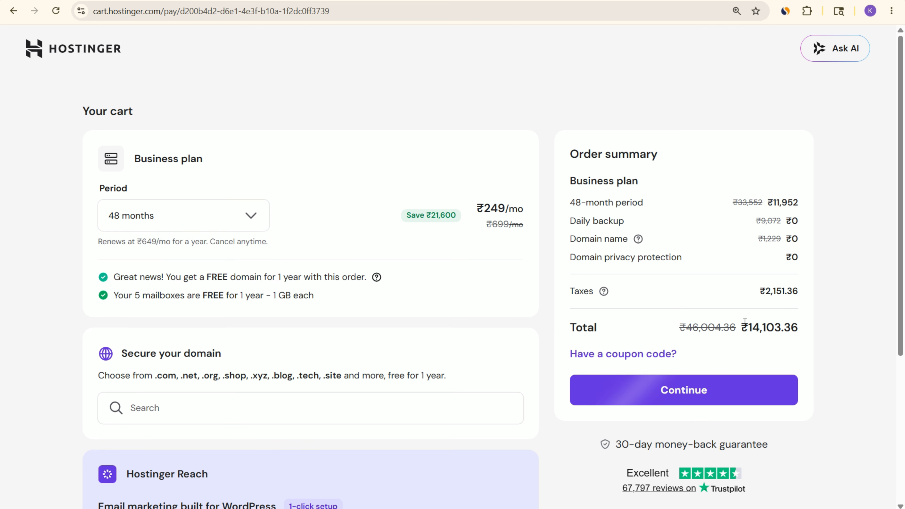
{"action": "left_click", "coordinate": [621, 354]}
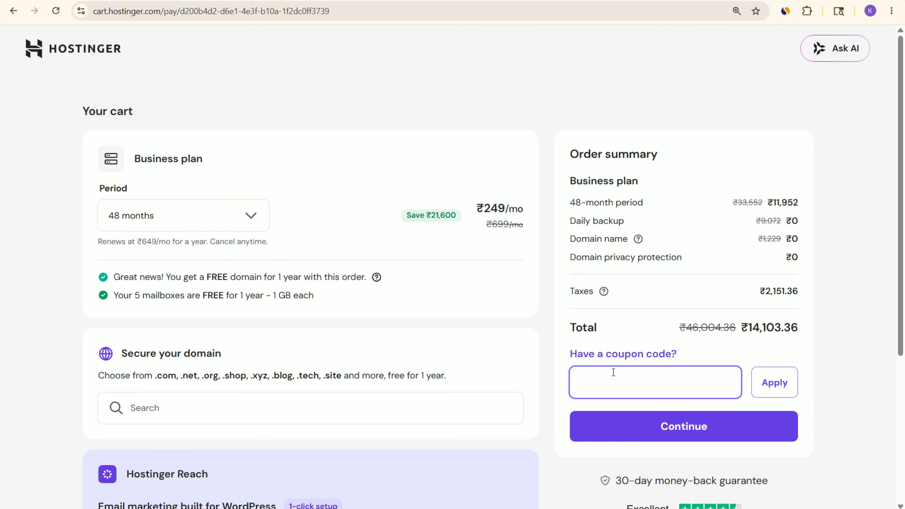
{"action": "left_click", "coordinate": [606, 384]}
{"action": "type", "text": "HOSTINGER10"}
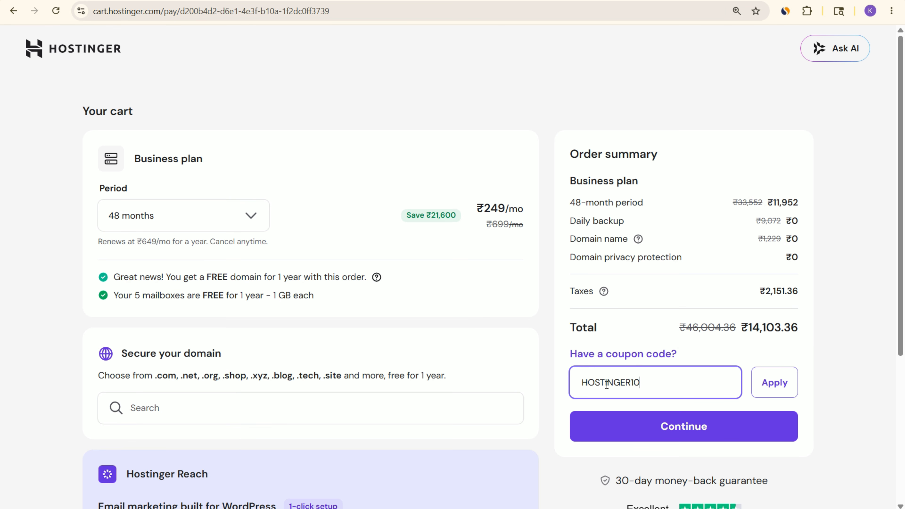
{"action": "left_click", "coordinate": [779, 380]}
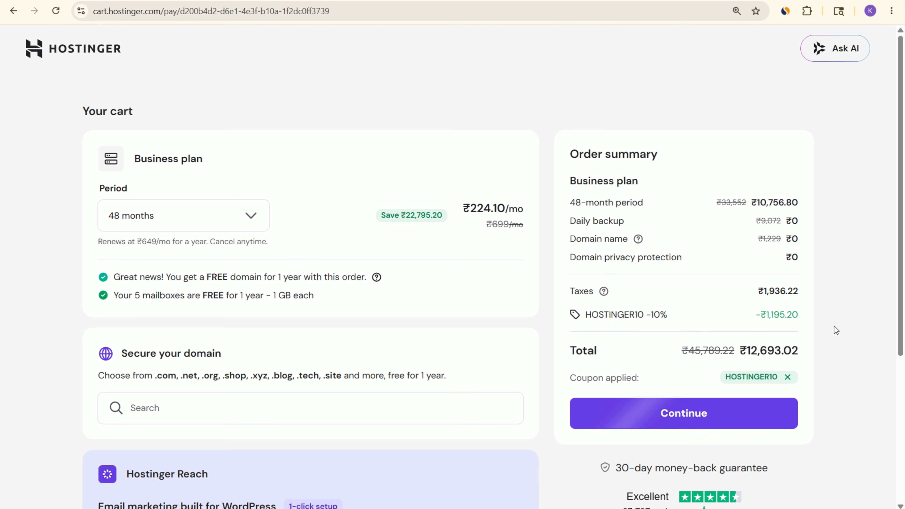
Step: Review the discounted total and the free domain offer, and select 48 months as the Business plan period
{"action": "left_click_drag", "start_coordinate": [750, 351], "coordinate": [815, 347]}
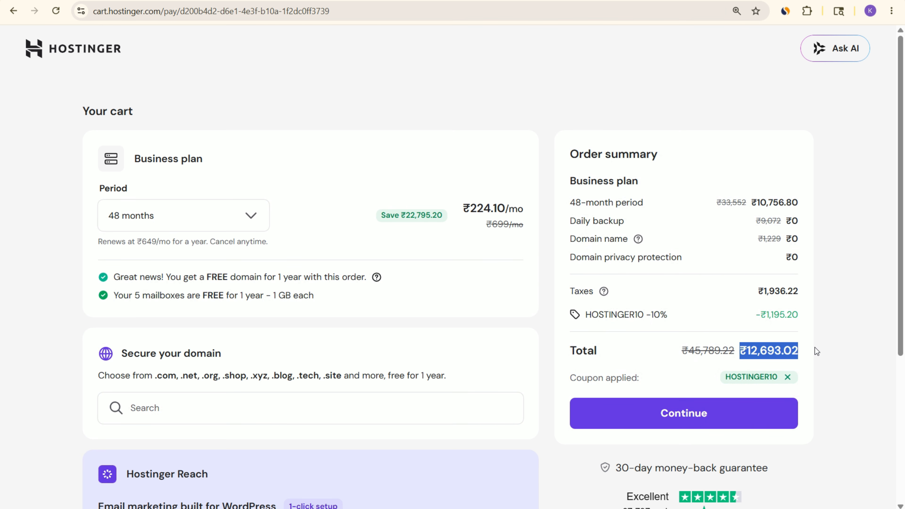
{"action": "left_click", "coordinate": [795, 350]}
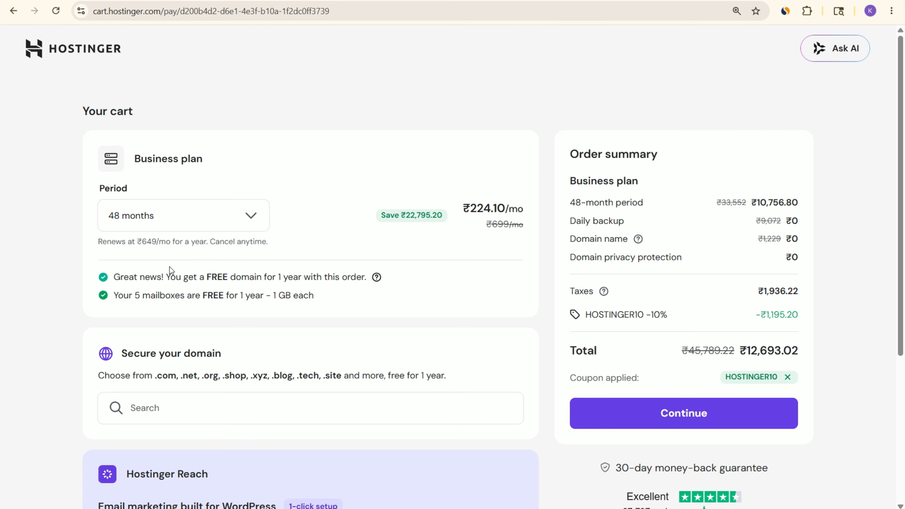
{"action": "left_click_drag", "start_coordinate": [181, 277], "coordinate": [372, 271]}
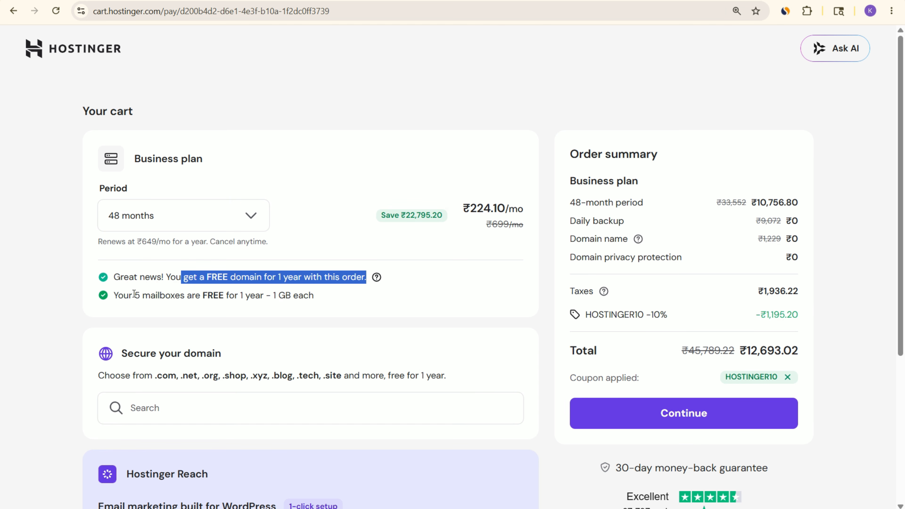
{"action": "left_click", "coordinate": [284, 289]}
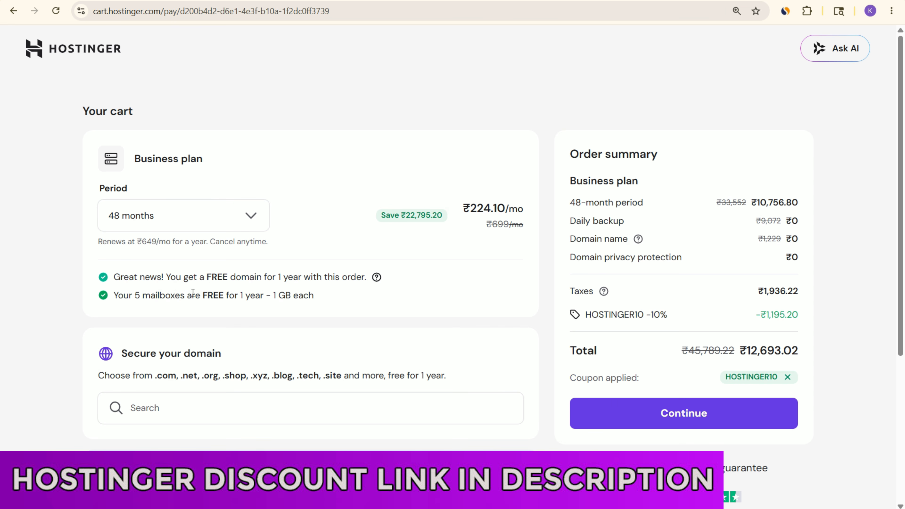
{"action": "left_click", "coordinate": [222, 214]}
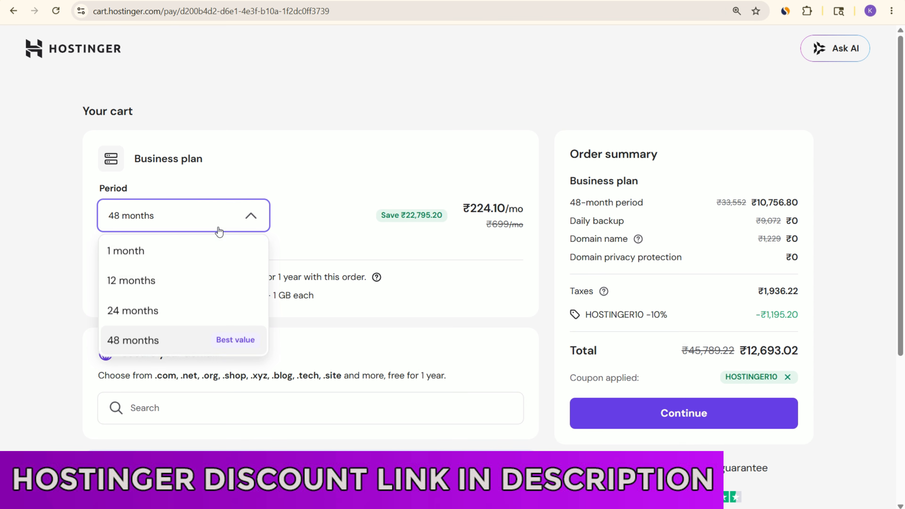
{"action": "left_click", "coordinate": [144, 342]}
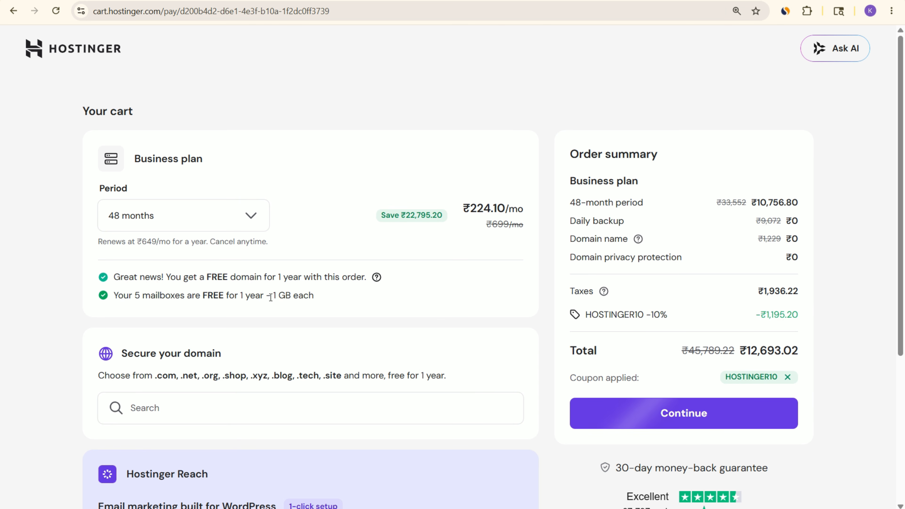
Step: Copy the website name GoHomeCalc from the calculator website prompt drafted in ChatGPT
{"action": "scroll", "coordinate": [694, 381], "scroll_direction": "down", "scroll_amount": 3}
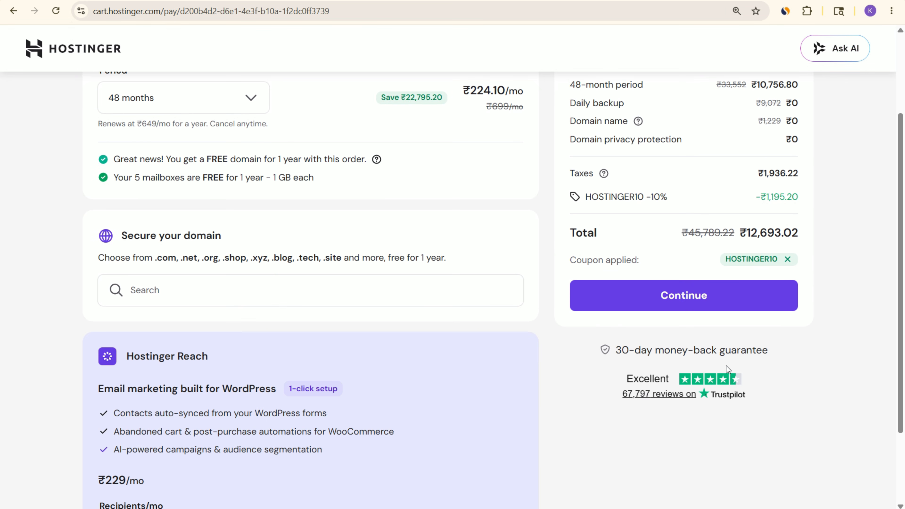
{"action": "left_click", "coordinate": [153, 283]}
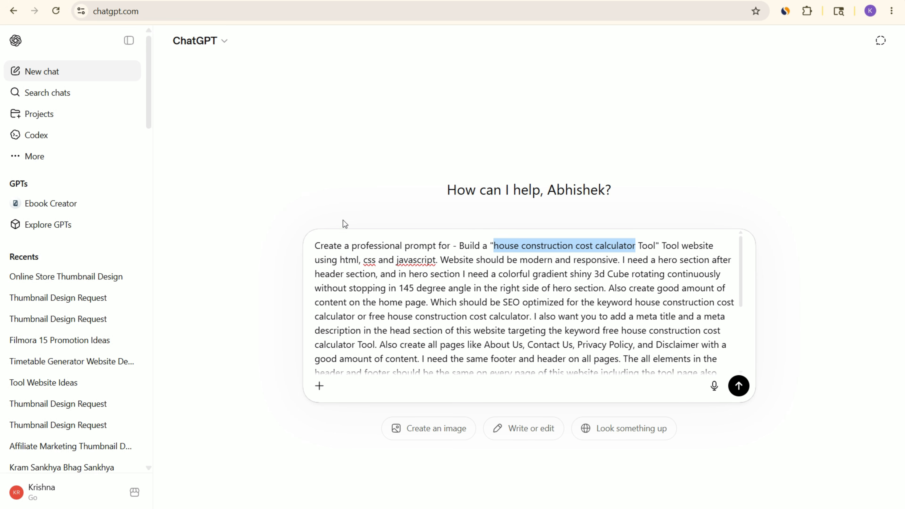
{"action": "scroll", "coordinate": [446, 315], "scroll_direction": "down", "scroll_amount": 5}
{"action": "left_click_drag", "start_coordinate": [391, 327], "coordinate": [443, 335]}
{"action": "key", "text": "ctrl+c"}
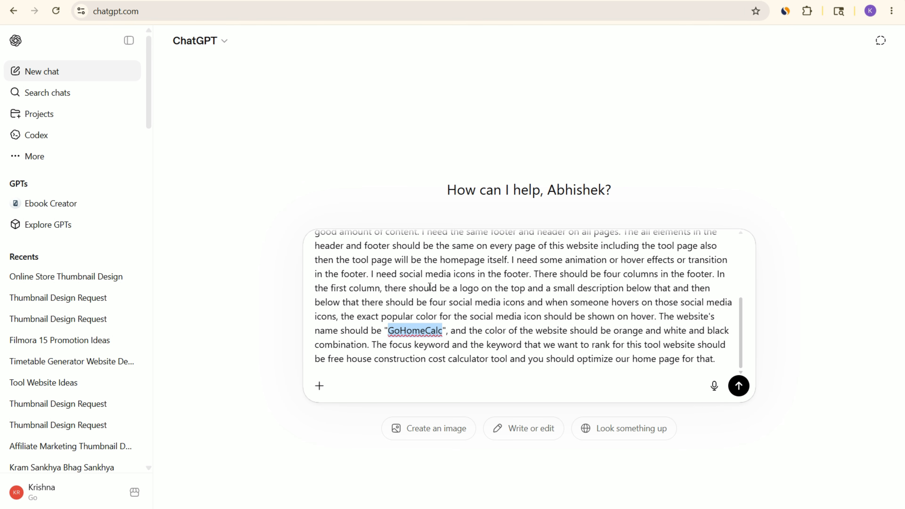
Step: Return to the Hostinger cart, search for the domain GoHomeCalc and add gohomecalc.com to the order
{"action": "key", "text": "alt+Tab"}
{"action": "key", "text": "ctrl+v"}
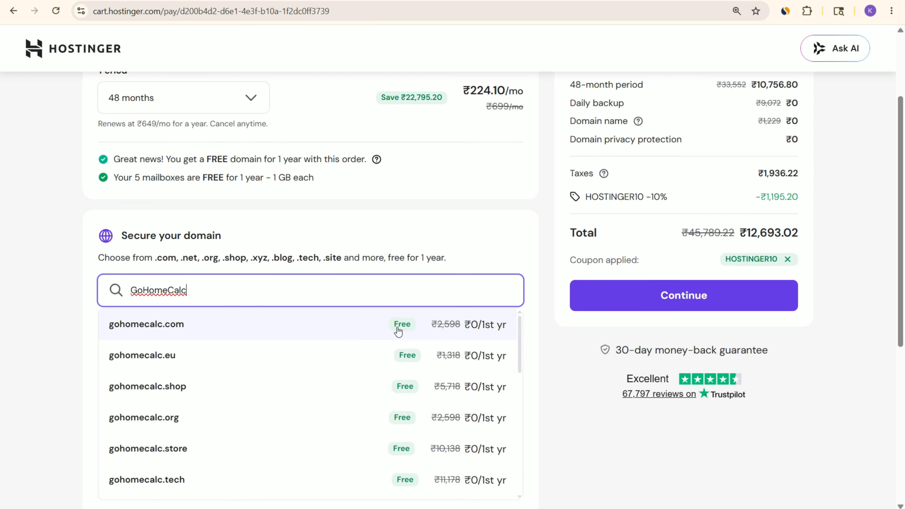
{"action": "left_click", "coordinate": [405, 329]}
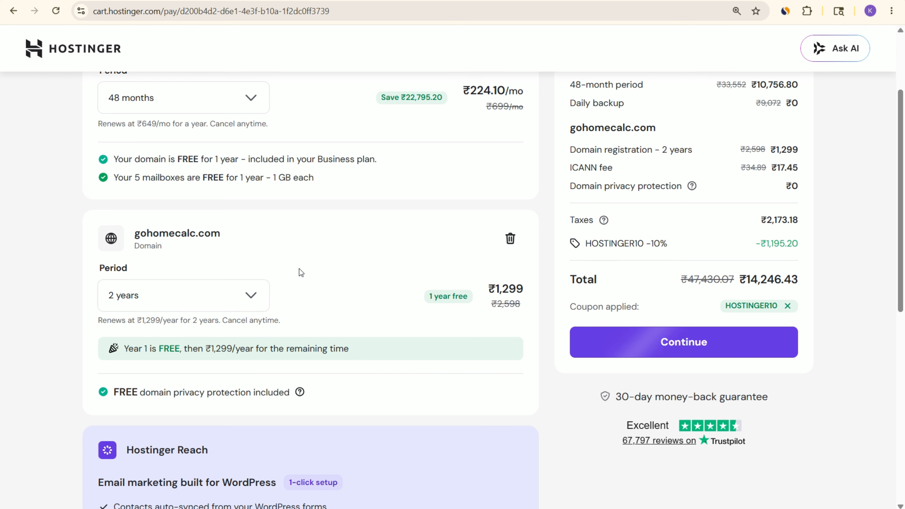
Step: Set the gohomecalc.com registration period to 1 year and check the updated order total
{"action": "scroll", "coordinate": [303, 283], "scroll_direction": "up", "scroll_amount": 2}
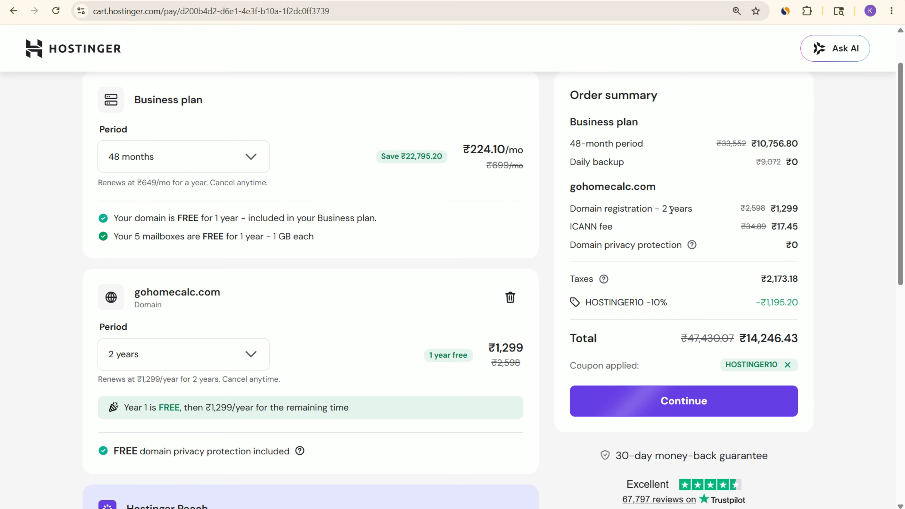
{"action": "left_click_drag", "start_coordinate": [662, 209], "coordinate": [693, 208]}
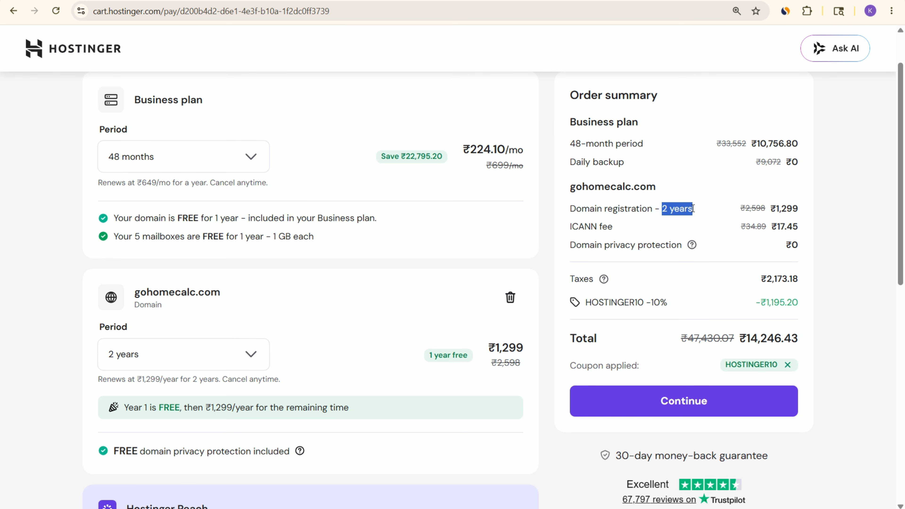
{"action": "scroll", "coordinate": [693, 209], "scroll_direction": "down", "scroll_amount": 5}
{"action": "left_click", "coordinate": [166, 177]}
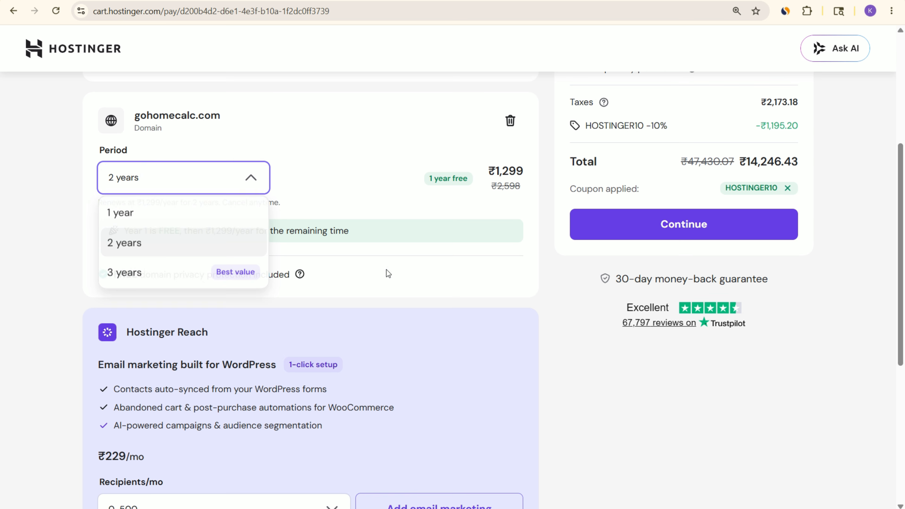
{"action": "left_click", "coordinate": [146, 212]}
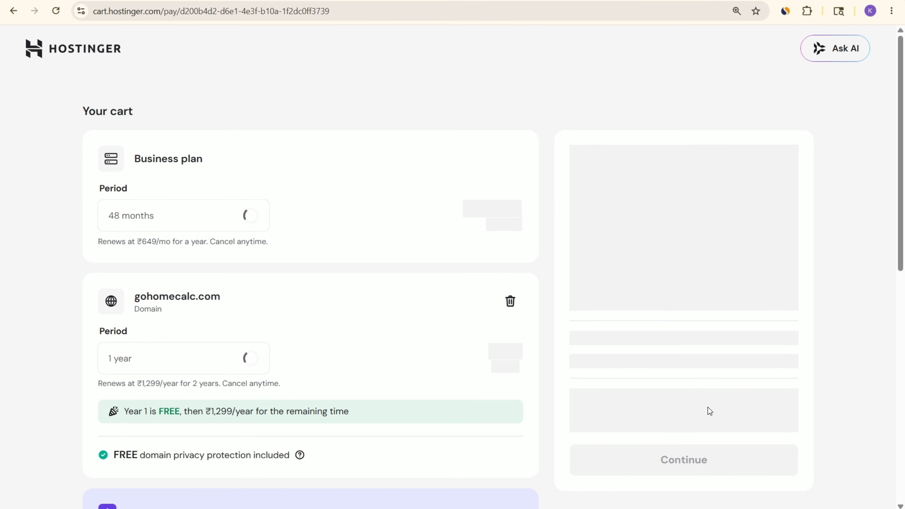
{"action": "scroll", "coordinate": [713, 411], "scroll_direction": "down", "scroll_amount": 1}
{"action": "left_click_drag", "start_coordinate": [748, 338], "coordinate": [831, 338]}
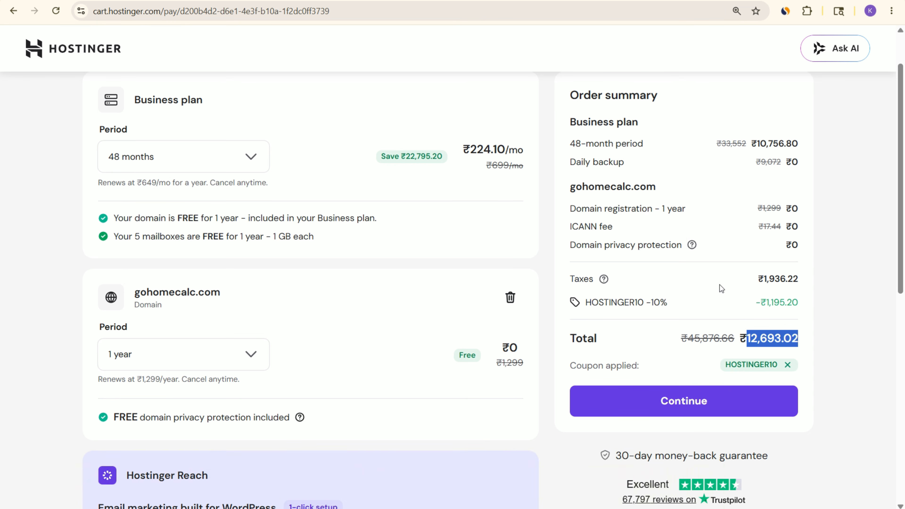
Step: Continue the order to the account registration page and go back to the cart
{"action": "left_click", "coordinate": [697, 403]}
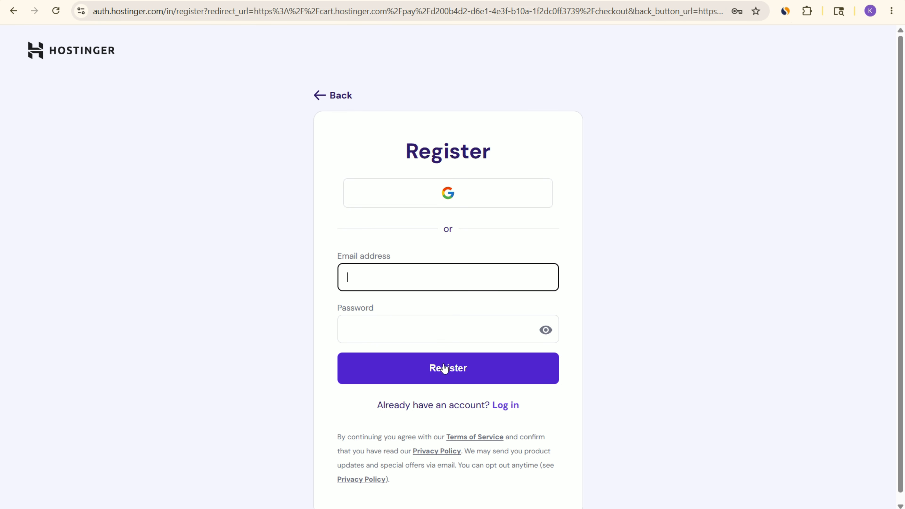
{"action": "left_click", "coordinate": [303, 95]}
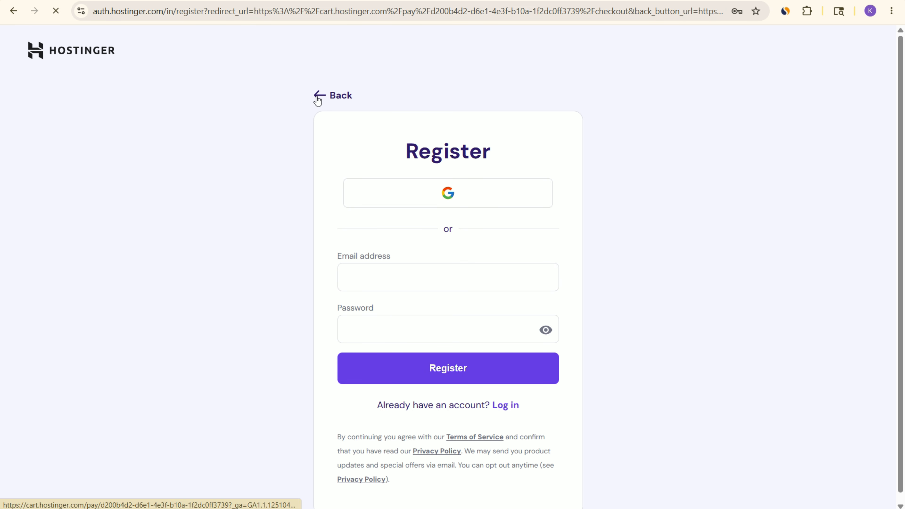
{"action": "left_click", "coordinate": [317, 96]}
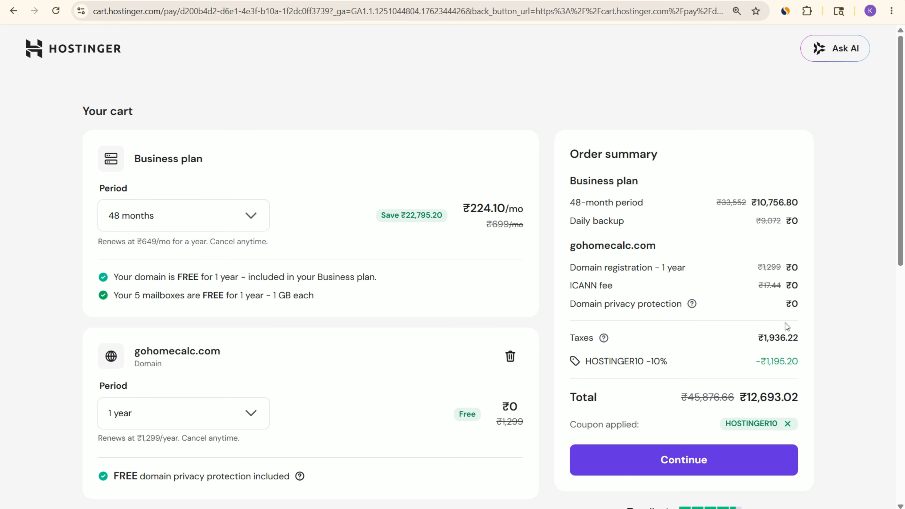
Step: Review the cart's order total for the Business plan with the 1-year domain and coupon
{"action": "left_click_drag", "start_coordinate": [727, 398], "coordinate": [812, 395]}
{"action": "left_click", "coordinate": [828, 383]}
{"action": "left_click_drag", "start_coordinate": [741, 397], "coordinate": [796, 399]}
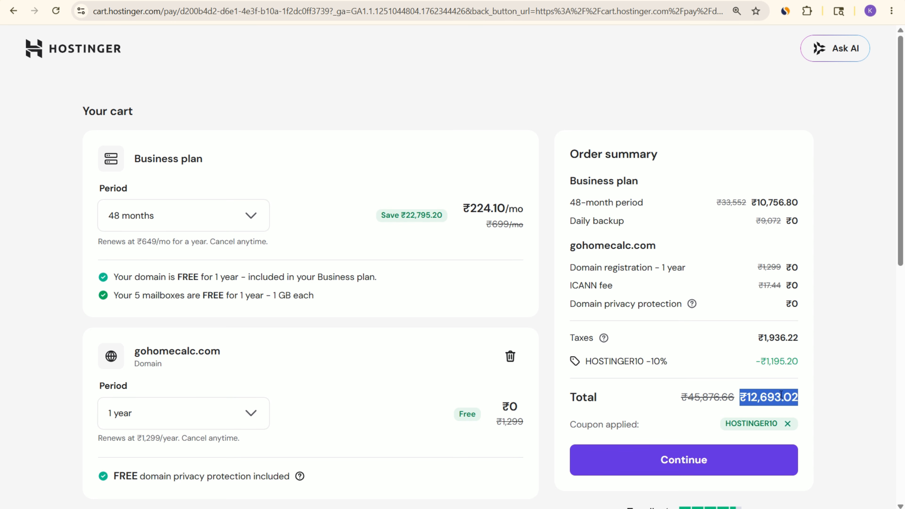
{"action": "left_click_drag", "start_coordinate": [740, 394], "coordinate": [803, 395]}
{"action": "scroll", "coordinate": [695, 339], "scroll_direction": "down", "scroll_amount": 2}
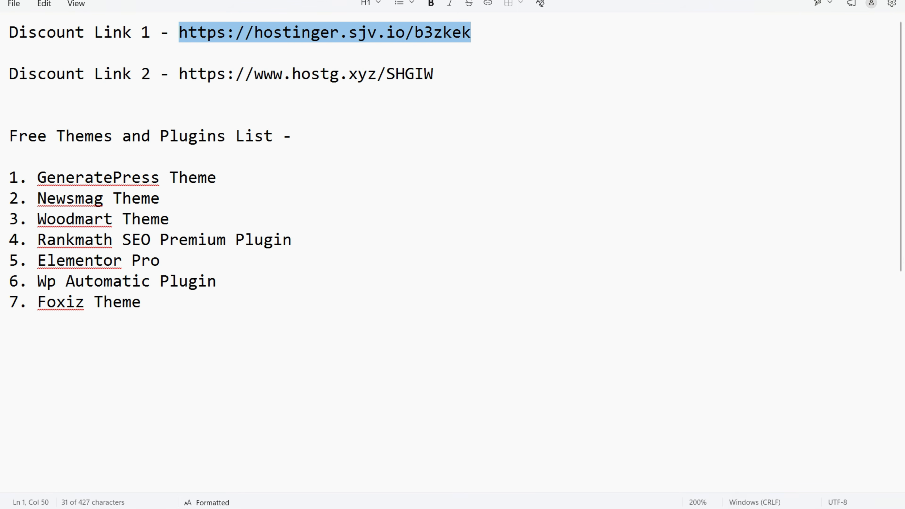
Step: Read through the free themes and plugins list in the text notes and return to the Hostinger cart
{"action": "left_click_drag", "start_coordinate": [10, 177], "coordinate": [155, 297]}
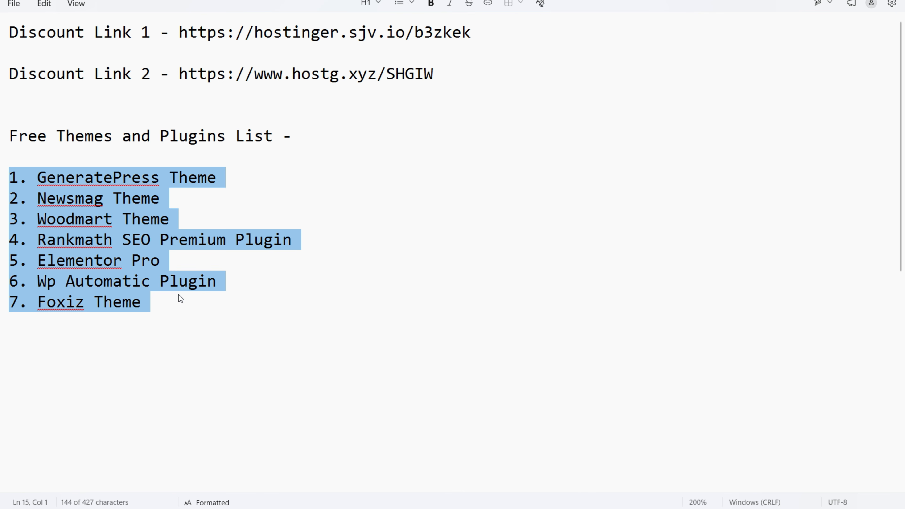
{"action": "key", "text": "alt+Tab"}
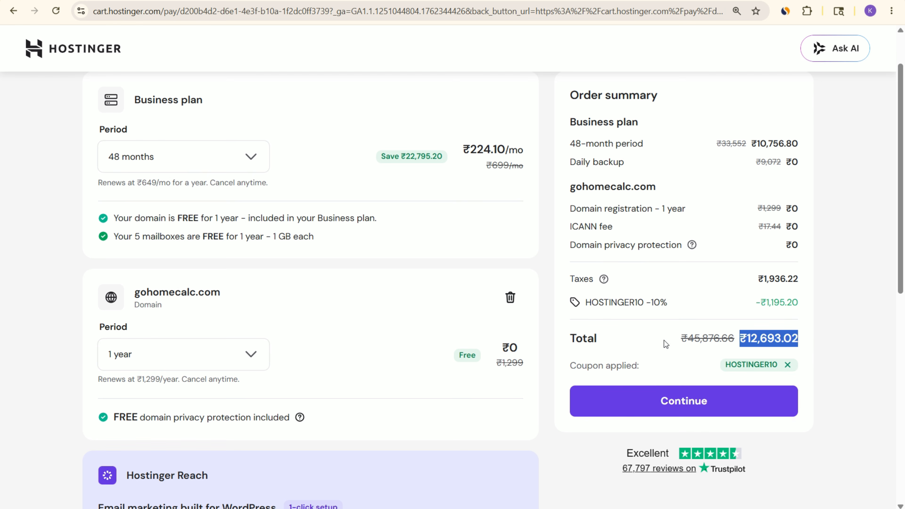
{"action": "key", "text": "alt+Tab"}
{"action": "key", "text": "alt+Tab"}
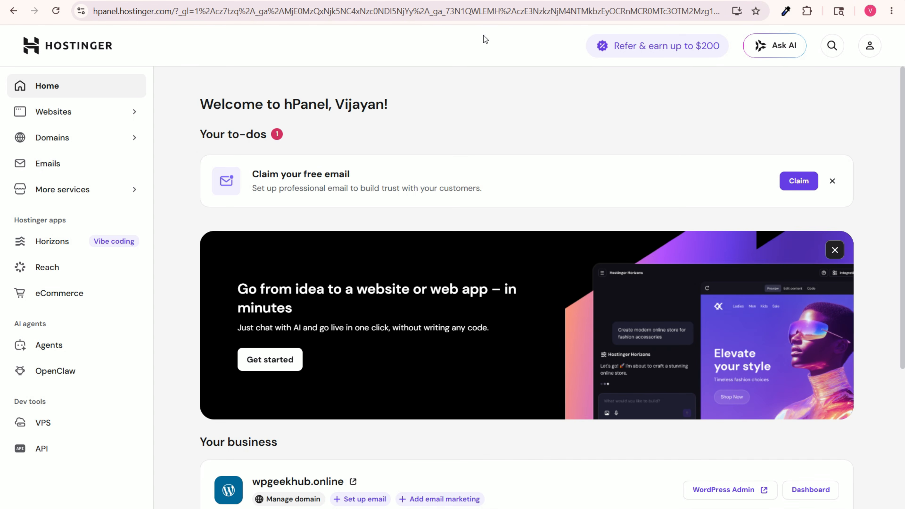
Step: Bring up the home page of the Hostinger account's hPanel
{"action": "left_click", "coordinate": [368, 136]}
Step: Look over hPanel's business list, then the YouTube results for "how to buy web hosting from hostinger", highlighting that search query
{"action": "scroll", "coordinate": [369, 138], "scroll_direction": "down", "scroll_amount": 5}
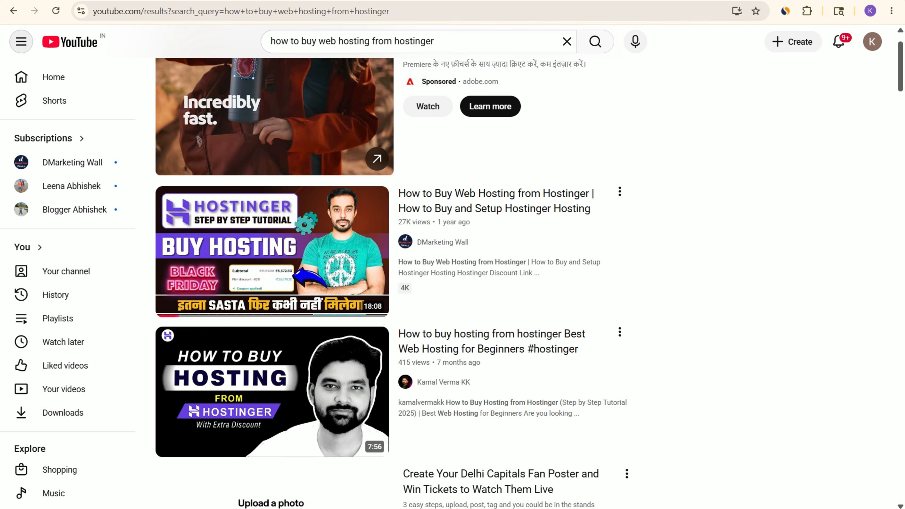
{"action": "mouse_move", "coordinate": [463, 207]}
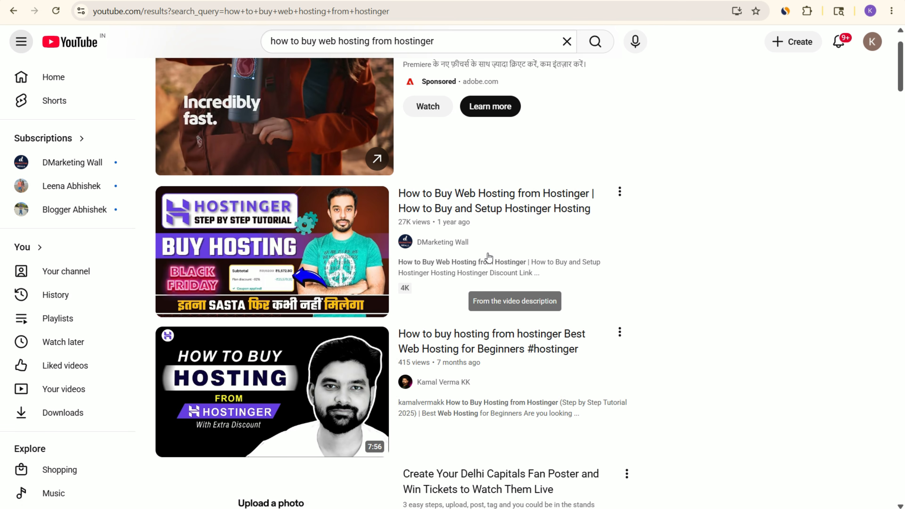
{"action": "scroll", "coordinate": [489, 257], "scroll_direction": "up", "scroll_amount": 2}
{"action": "left_click", "coordinate": [452, 49]}
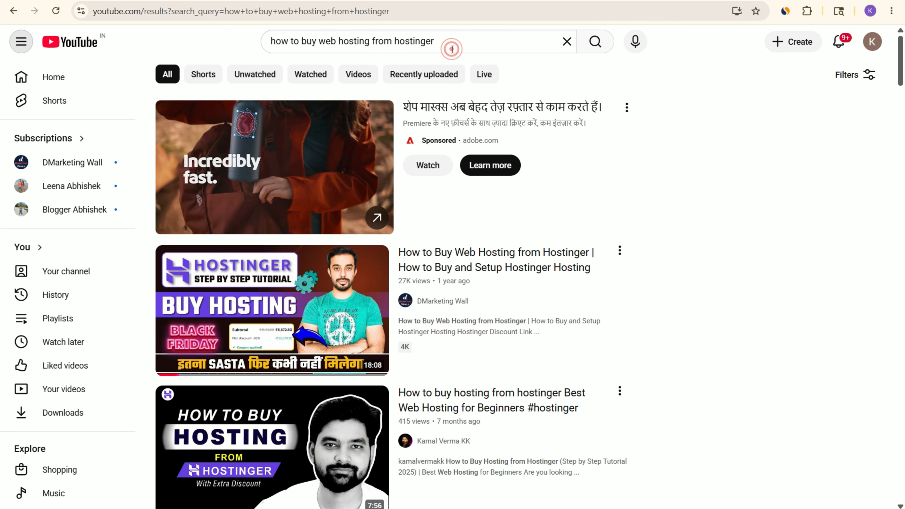
{"action": "left_click_drag", "start_coordinate": [455, 40], "coordinate": [215, 43]}
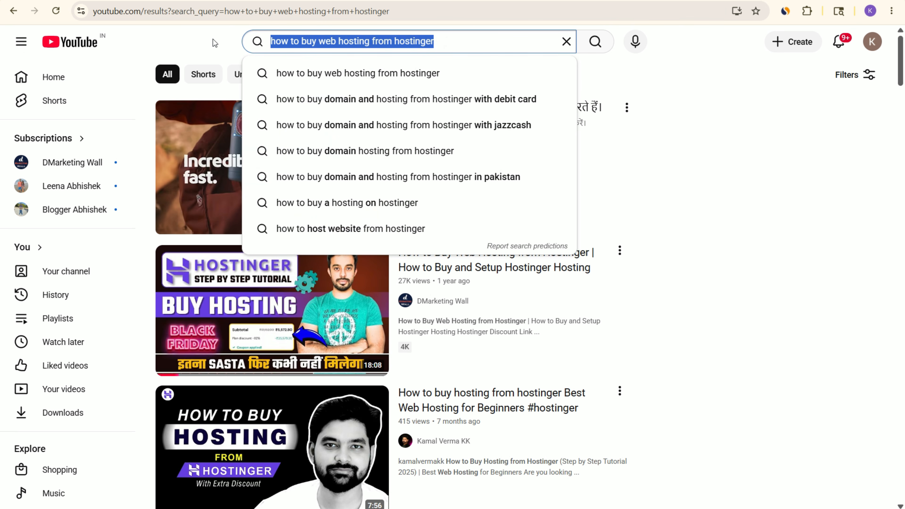
{"action": "left_click", "coordinate": [215, 43]}
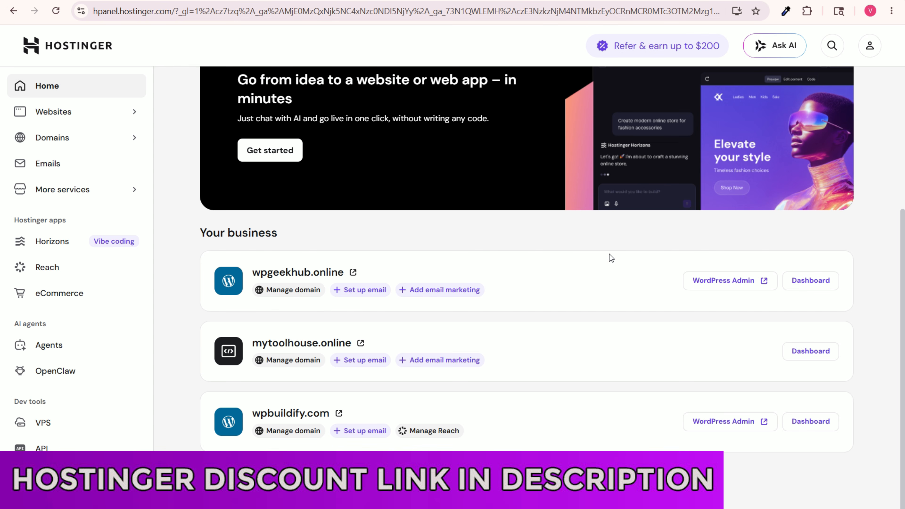
Step: Open the list of all websites on the Business plan in hPanel
{"action": "left_click", "coordinate": [95, 119]}
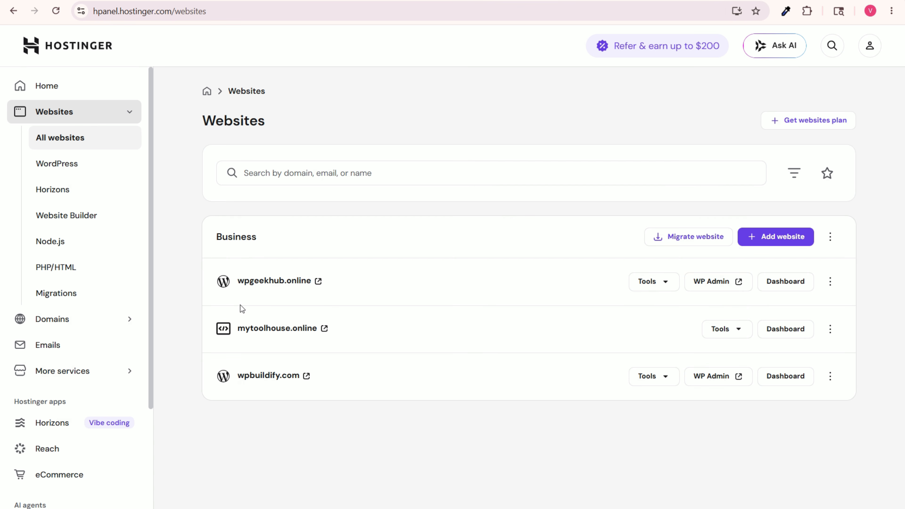
{"action": "left_click_drag", "start_coordinate": [218, 261], "coordinate": [350, 416]}
{"action": "left_click", "coordinate": [349, 416]}
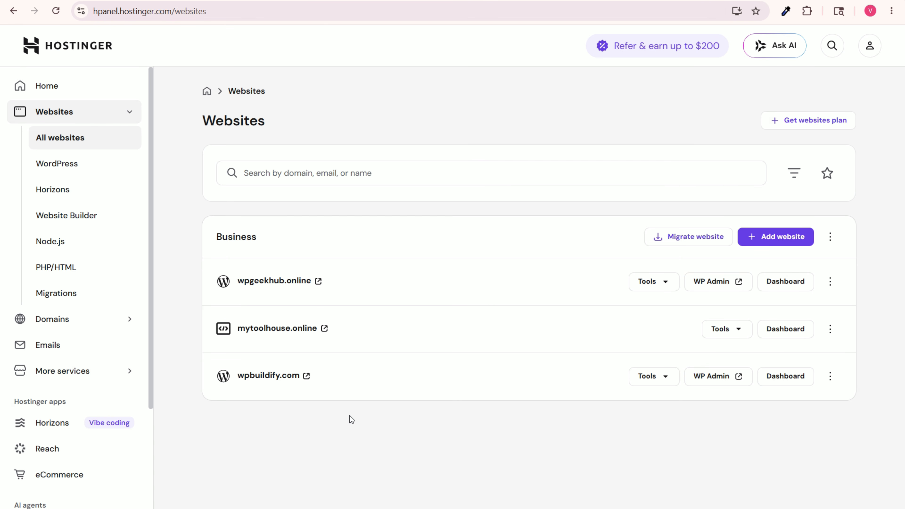
{"action": "left_click", "coordinate": [316, 416]}
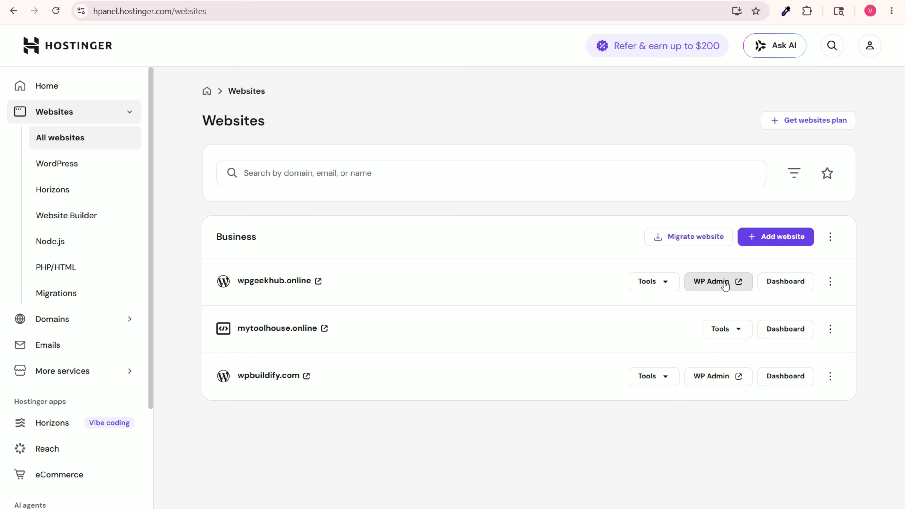
Step: View the dashboard of wpgeekhub.online and return to the websites list
{"action": "left_click", "coordinate": [785, 282]}
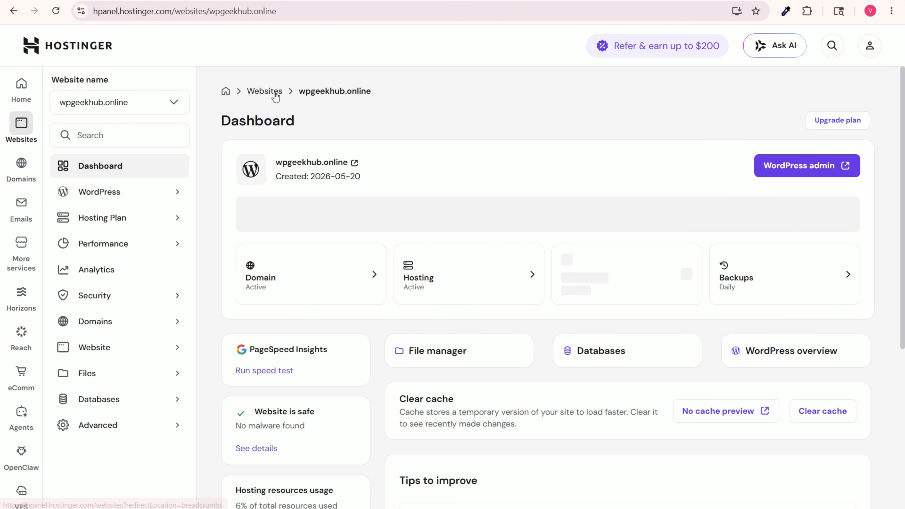
{"action": "left_click", "coordinate": [275, 92]}
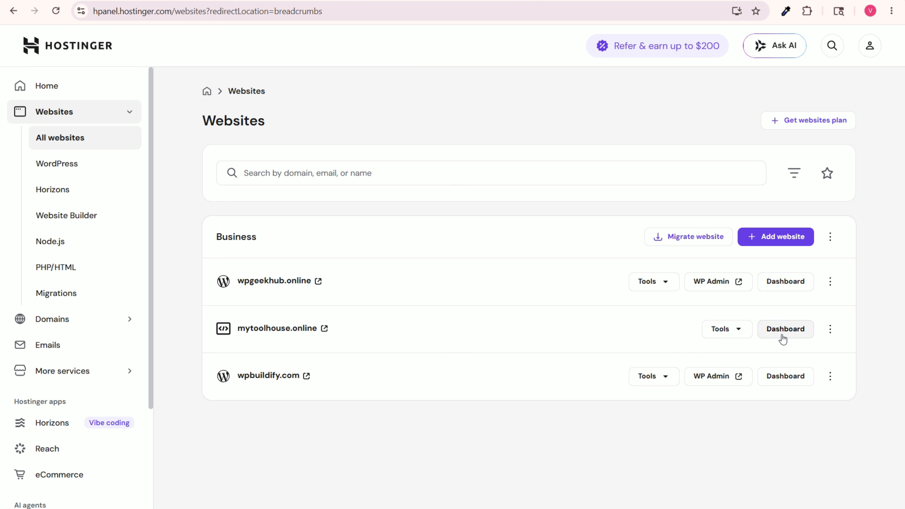
Step: Open the file manager of mytoolhouse.online from its dashboard and enter the public_html folder
{"action": "left_click", "coordinate": [782, 333]}
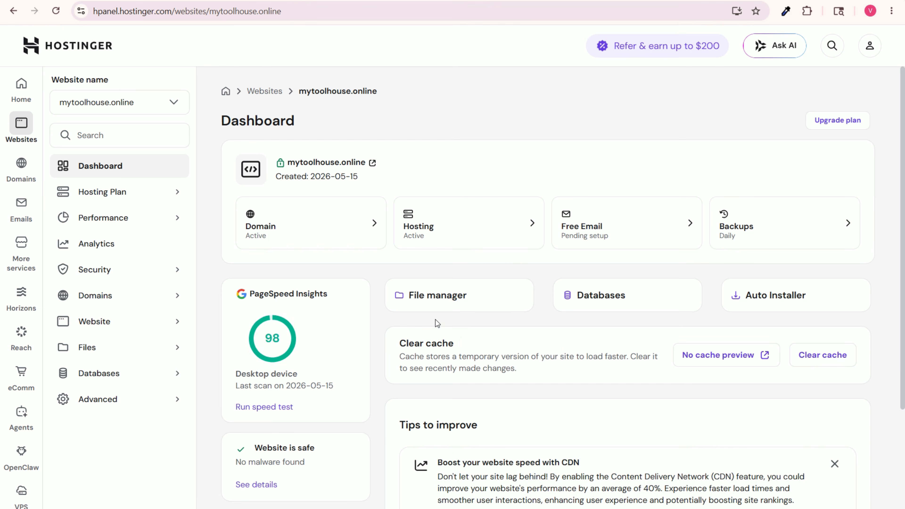
{"action": "left_click", "coordinate": [453, 289]}
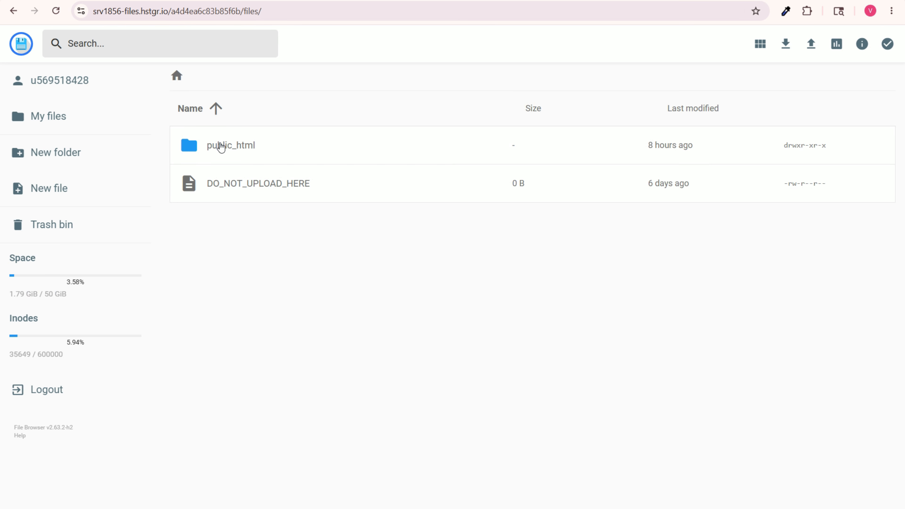
{"action": "double_click", "coordinate": [237, 149]}
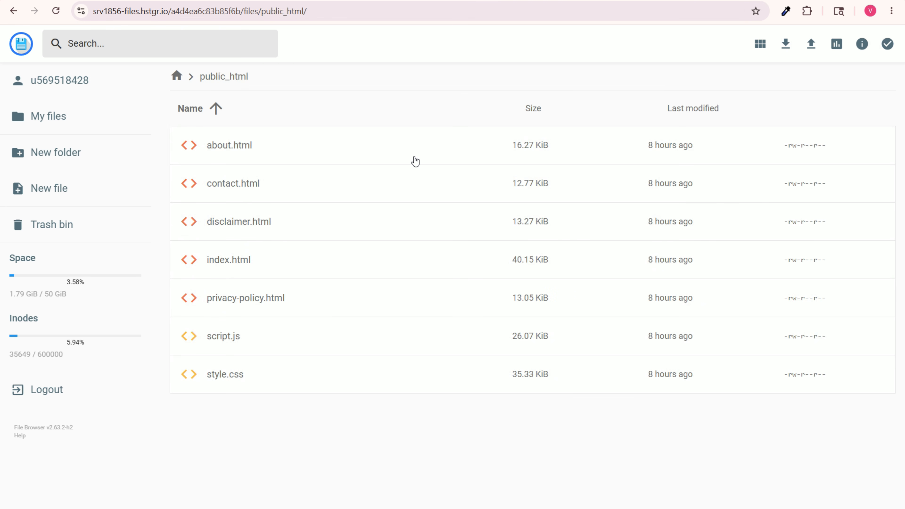
Step: Delete all files from about.html to style.css in public_html immediately, skipping the trash bin
{"action": "left_click", "coordinate": [241, 145]}
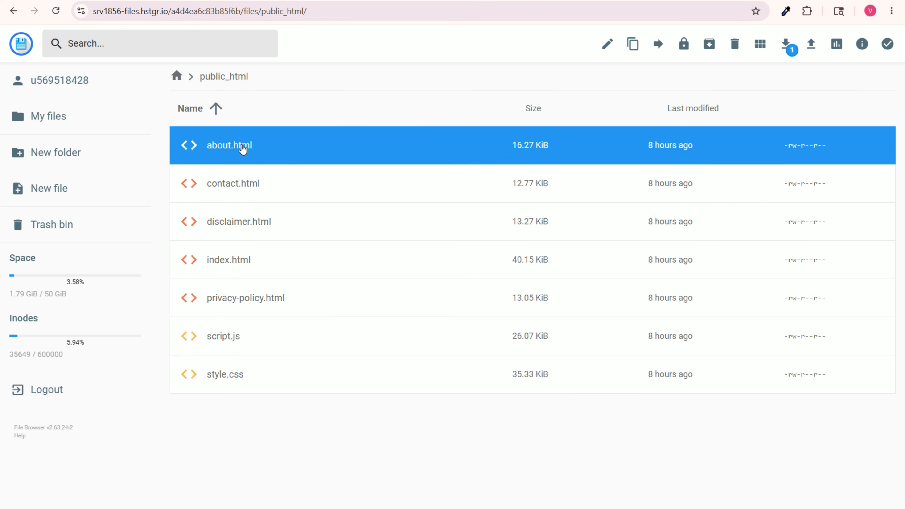
{"action": "left_click", "coordinate": [257, 360], "text": "shift"}
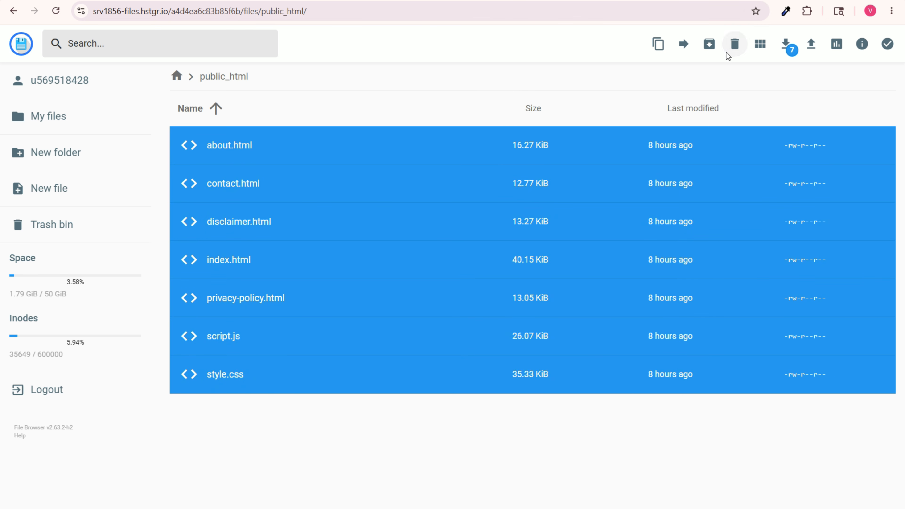
{"action": "left_click", "coordinate": [738, 46]}
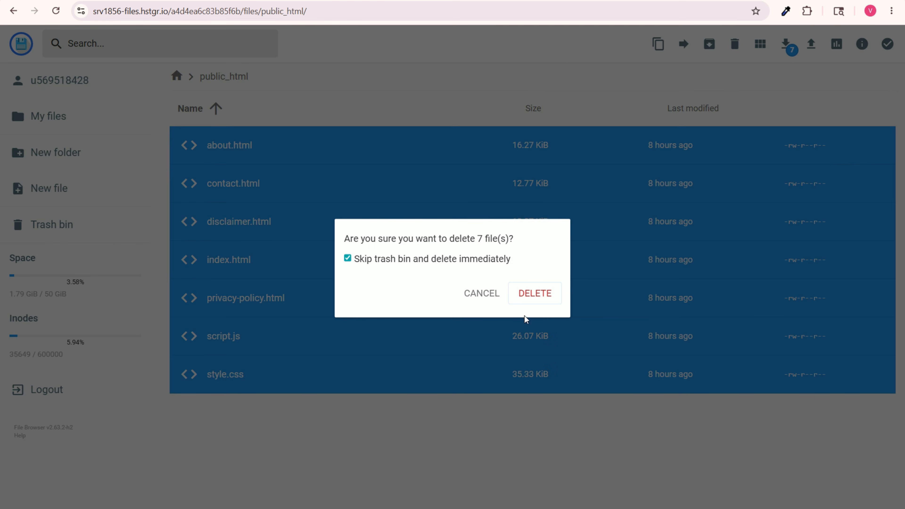
{"action": "left_click", "coordinate": [526, 296]}
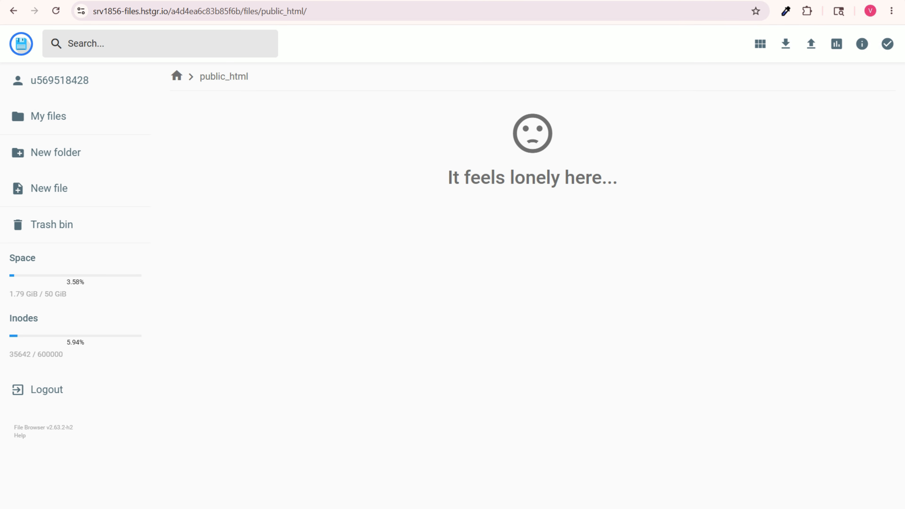
Step: Visit the live mytoolhouse.online site from its hPanel dashboard, then switch to the Antigravity app
{"action": "key", "text": "ctrl+shift+Tab"}
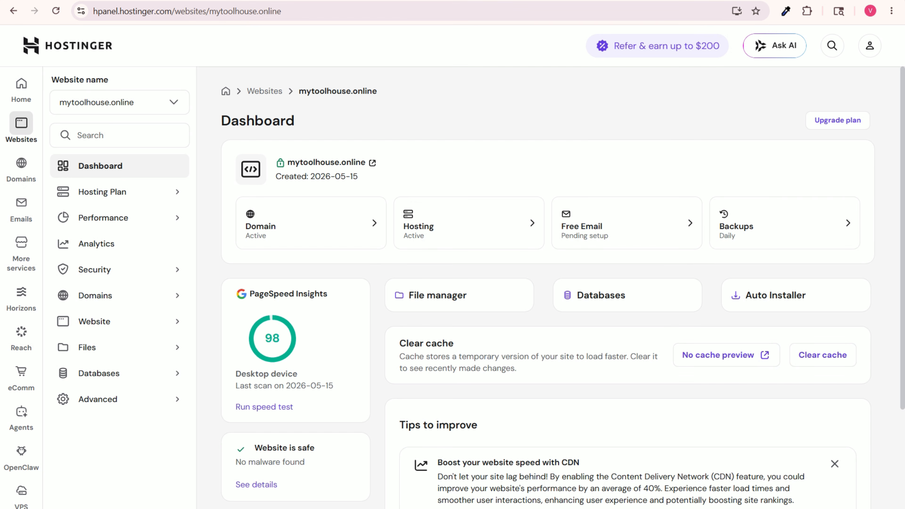
{"action": "left_click", "coordinate": [350, 162]}
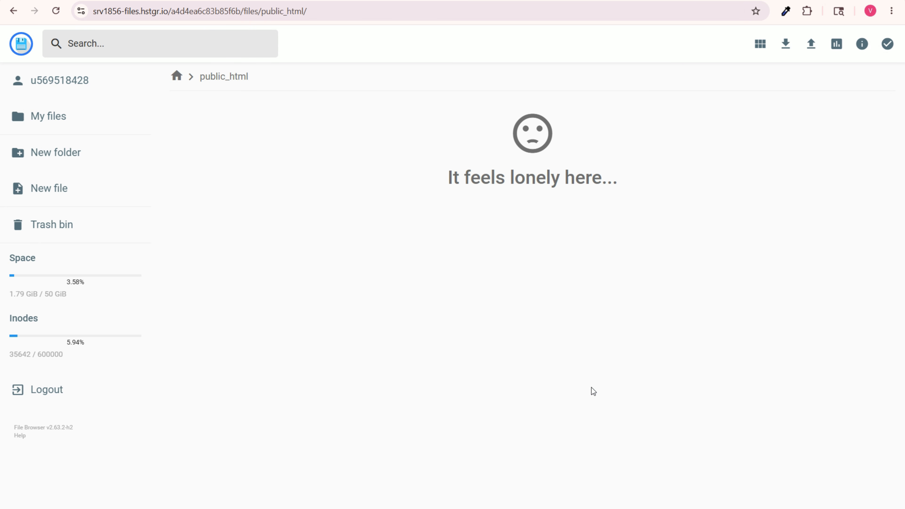
{"action": "key", "text": "alt+Tab"}
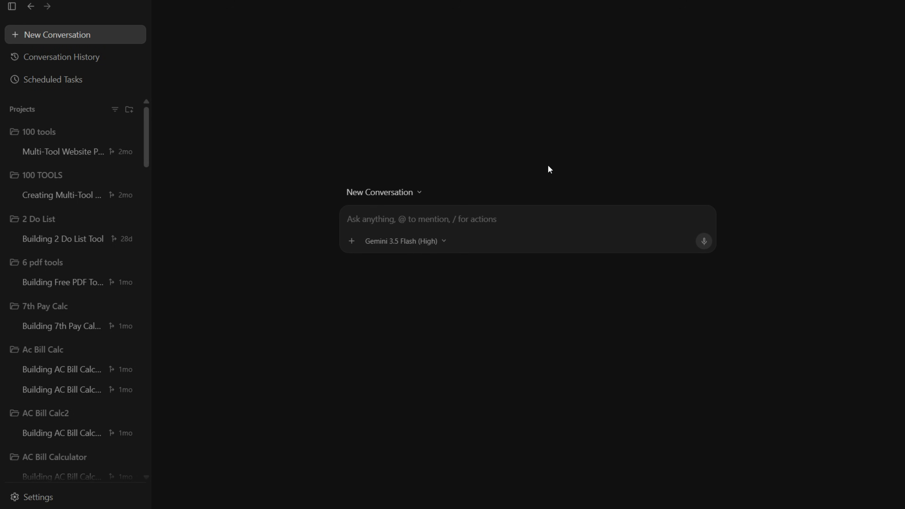
Step: Return to the browser, search Google for "google antigravity" and view the macOS and Windows options on its download page
{"action": "key", "text": "alt+Tab"}
{"action": "key", "text": "ctrl+t"}
{"action": "type", "text": "google.co"}
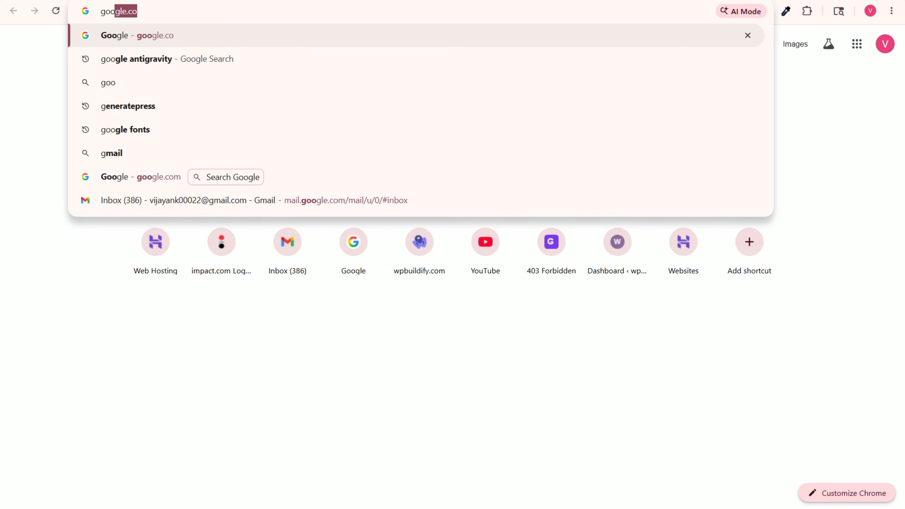
{"action": "key", "text": "Return"}
{"action": "left_click", "coordinate": [317, 239]}
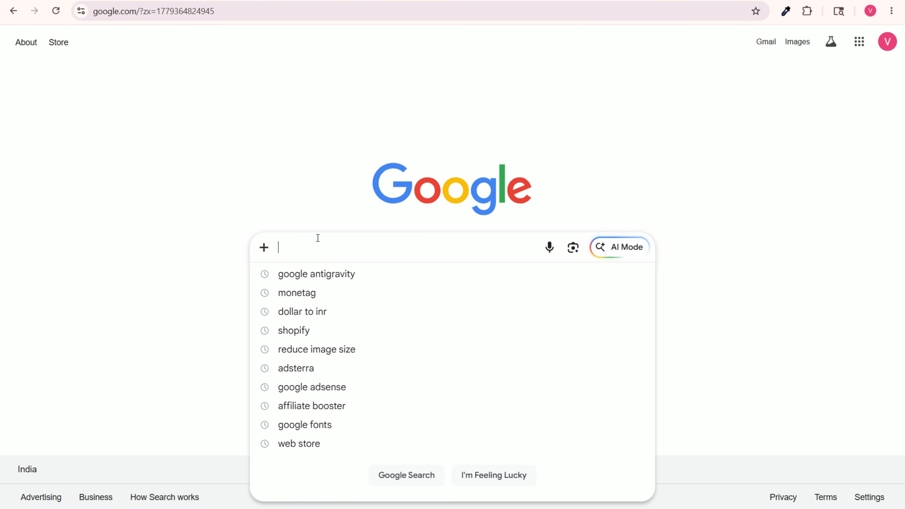
{"action": "left_click", "coordinate": [328, 275]}
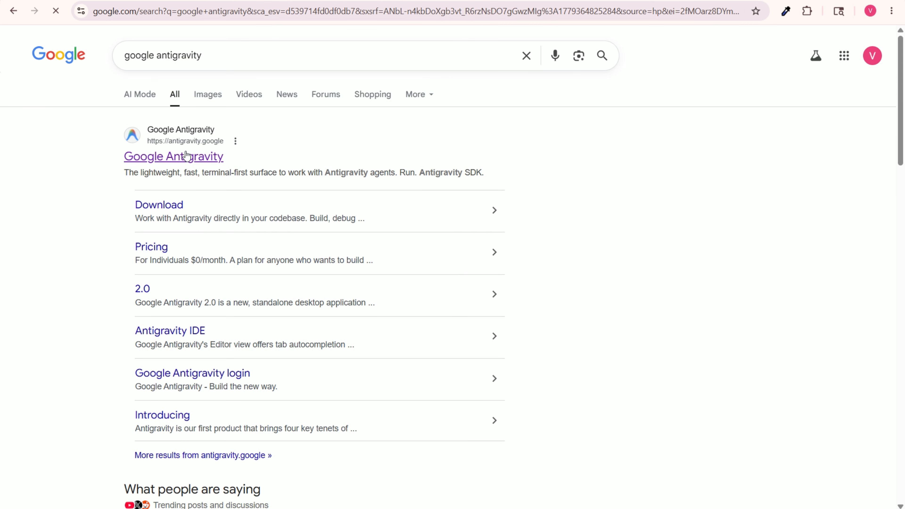
{"action": "left_click", "coordinate": [206, 156]}
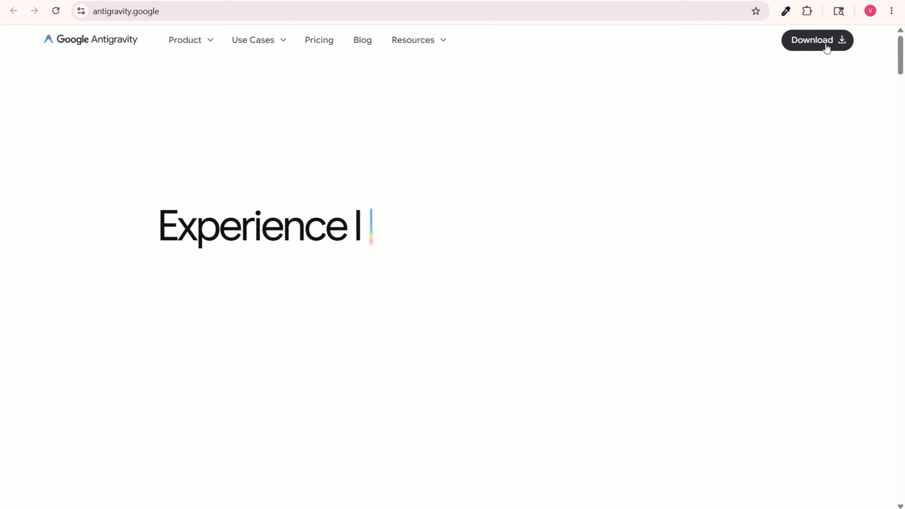
{"action": "left_click", "coordinate": [814, 42]}
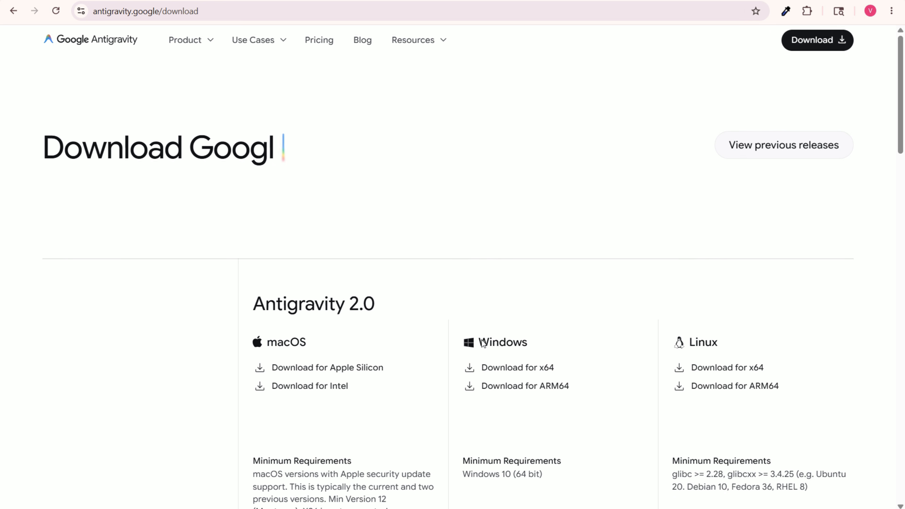
{"action": "left_click_drag", "start_coordinate": [250, 341], "coordinate": [307, 343]}
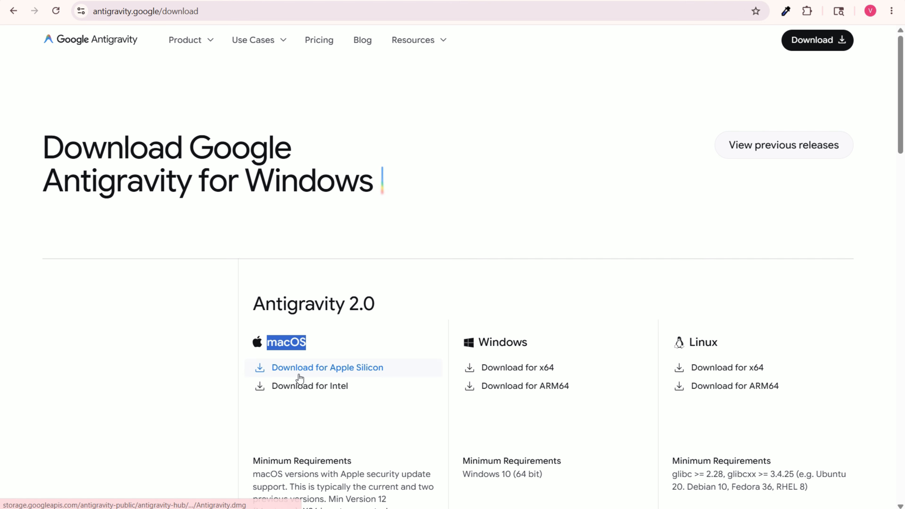
{"action": "left_click", "coordinate": [580, 349]}
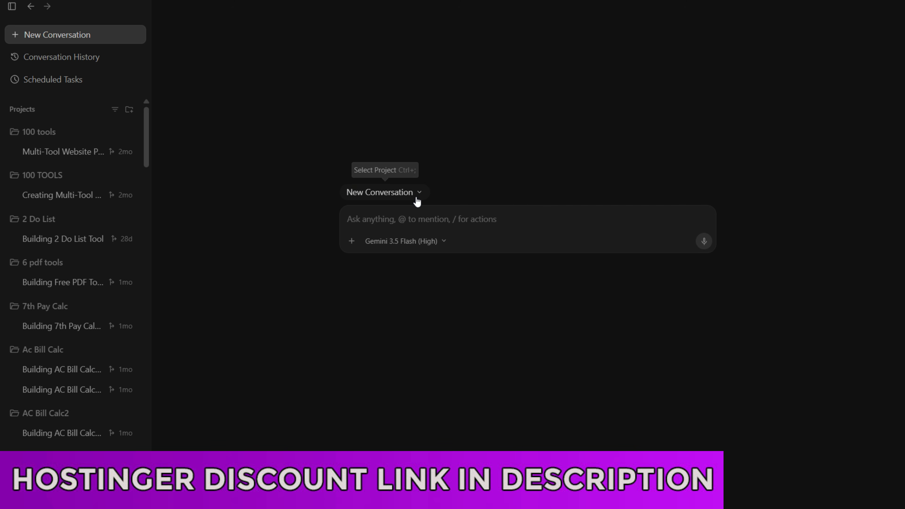
Step: In Antigravity, switch the new conversation's model to Gemini 3.1 Pro (High) and back to Gemini 3.5 Flash (High)
{"action": "left_click", "coordinate": [394, 242]}
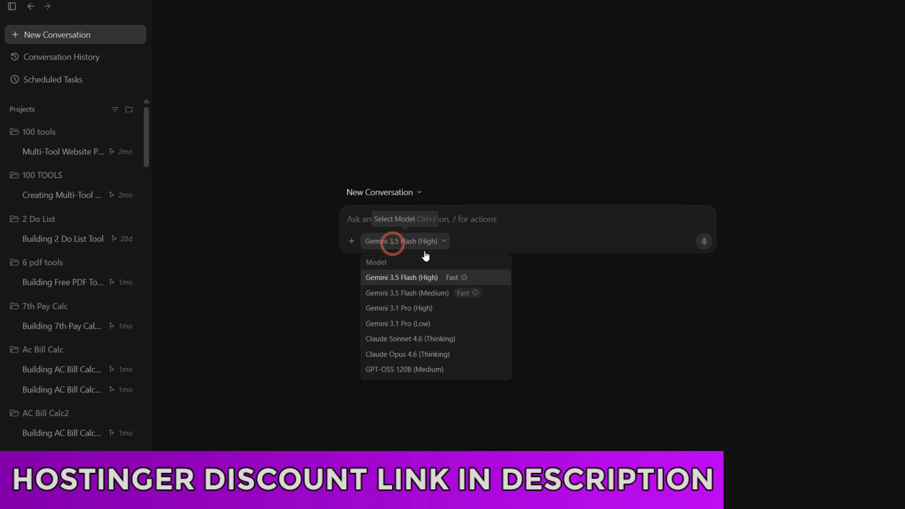
{"action": "left_click", "coordinate": [403, 308]}
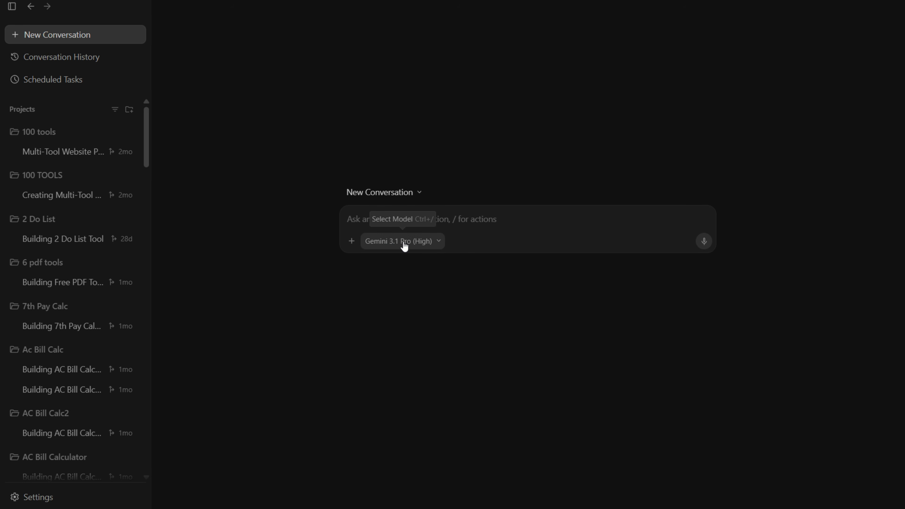
{"action": "left_click", "coordinate": [390, 245]}
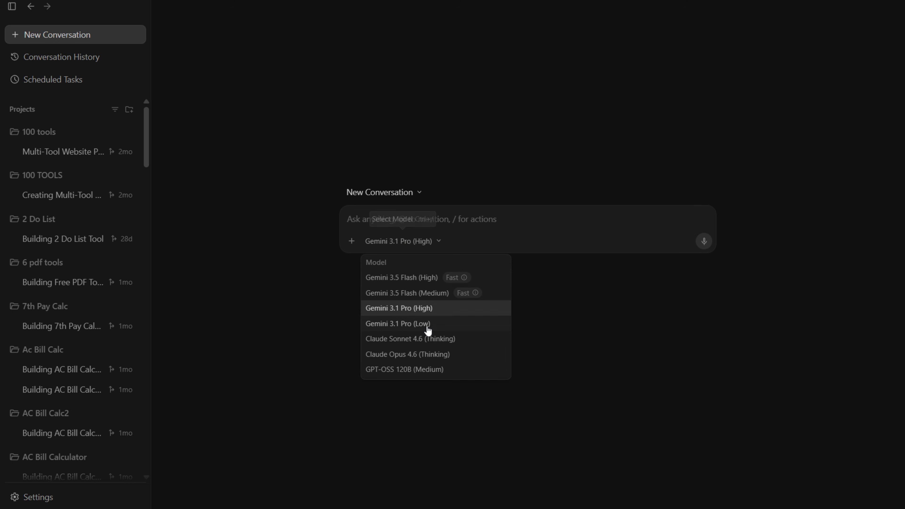
{"action": "left_click", "coordinate": [424, 279]}
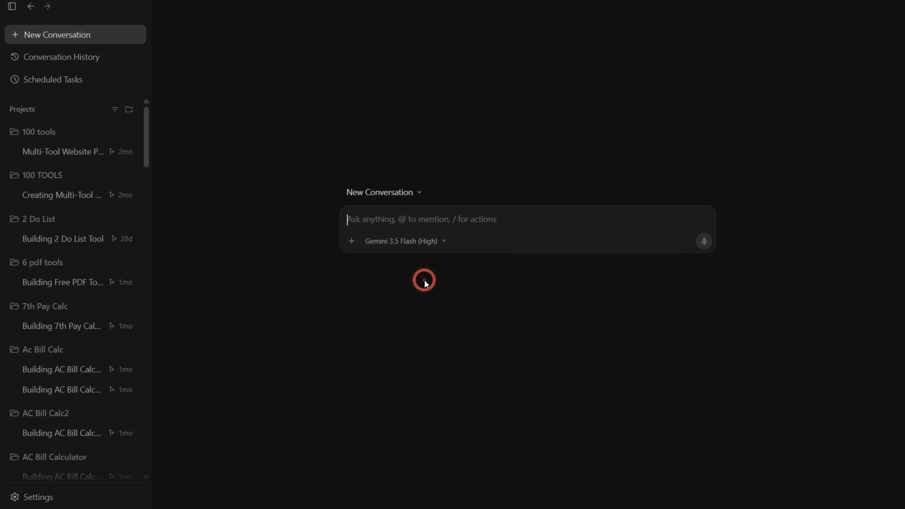
{"action": "left_click", "coordinate": [434, 221]}
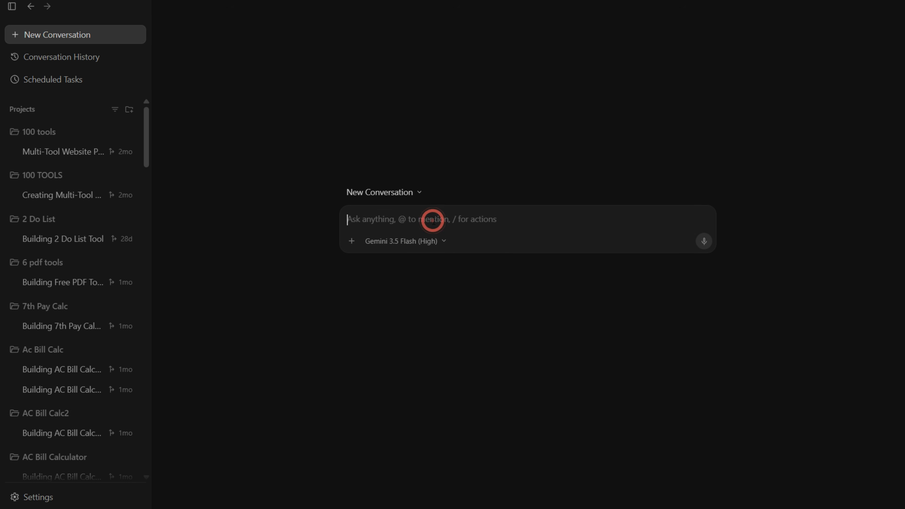
{"action": "left_click", "coordinate": [476, 217]}
Step: Switch to ChatGPT and submit the prepared request for a professional prompt to build the GoHomeCalc house construction cost calculator website
{"action": "left_click", "coordinate": [555, 507]}
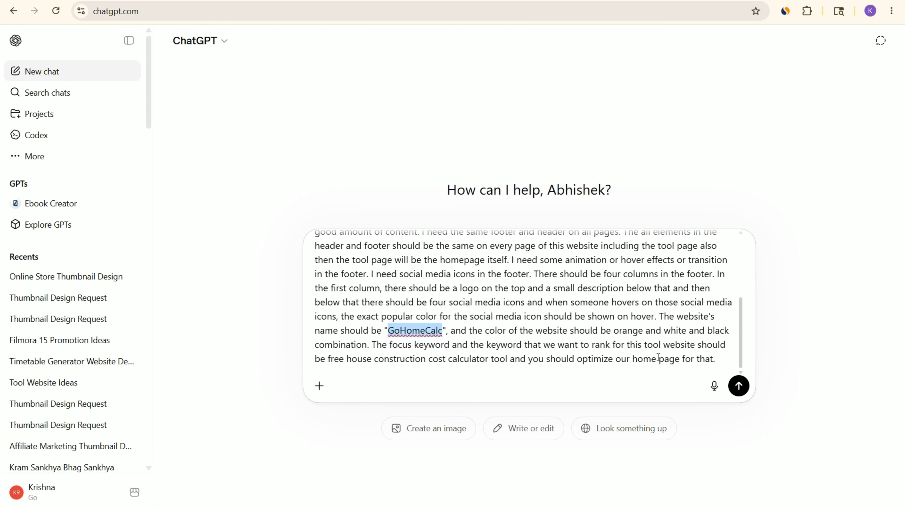
{"action": "left_click", "coordinate": [552, 306]}
{"action": "scroll", "coordinate": [573, 314], "scroll_direction": "up", "scroll_amount": 5}
{"action": "left_click", "coordinate": [738, 385]}
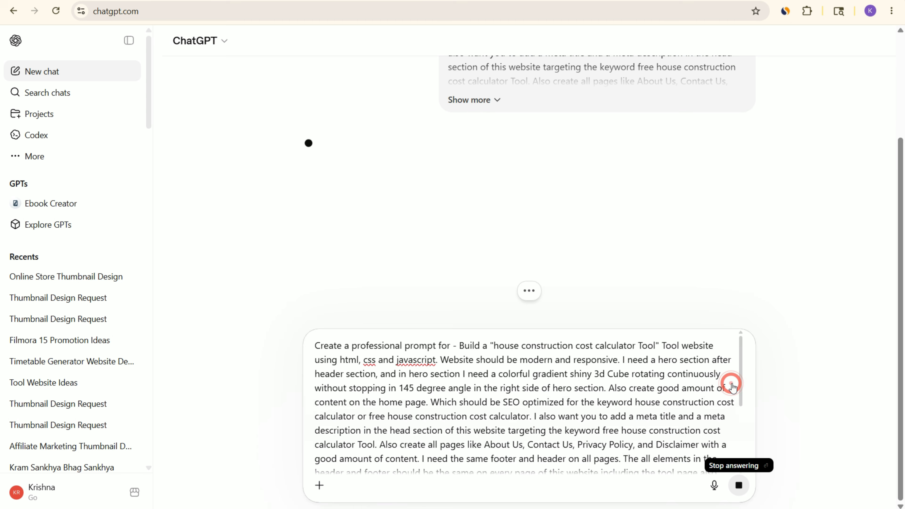
Step: Expand the submitted request to its full text and highlight the phrase "Create a professional prompt for"
{"action": "left_click", "coordinate": [491, 214]}
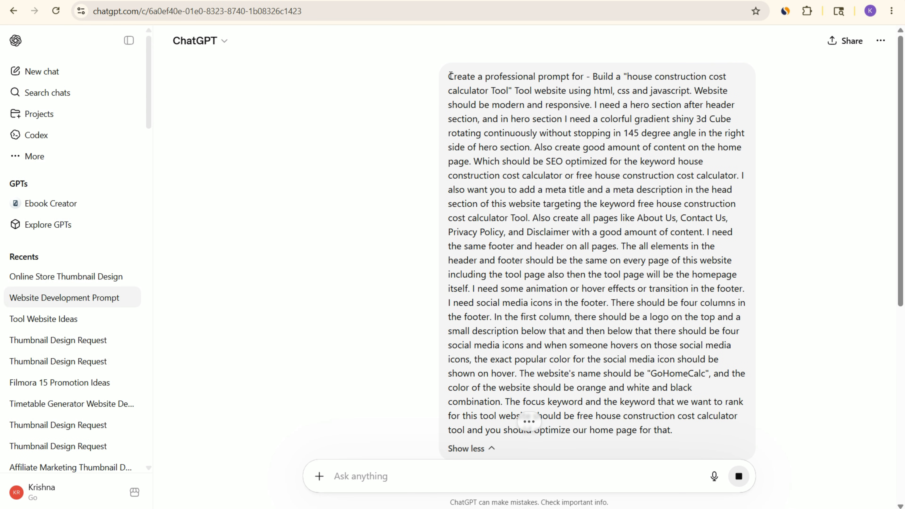
{"action": "left_click_drag", "start_coordinate": [447, 76], "coordinate": [583, 69]}
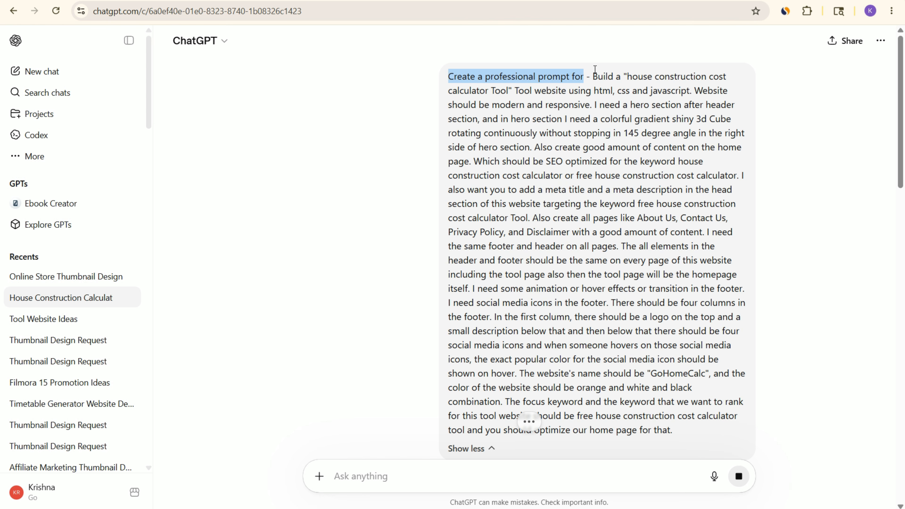
Step: Highlight the website description in the submitted request and compare it with the Markdown prompt being generated beneath it
{"action": "left_click_drag", "start_coordinate": [592, 72], "coordinate": [686, 438]}
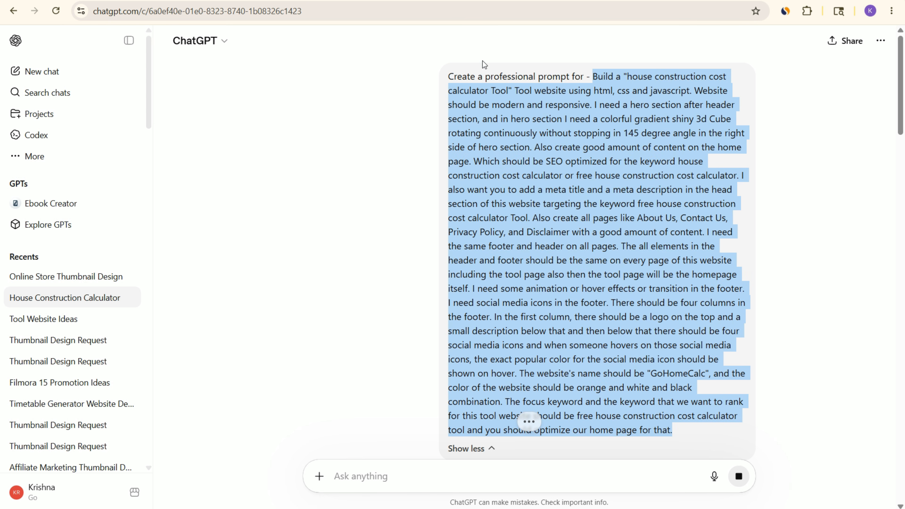
{"action": "scroll", "coordinate": [474, 191], "scroll_direction": "down", "scroll_amount": 8}
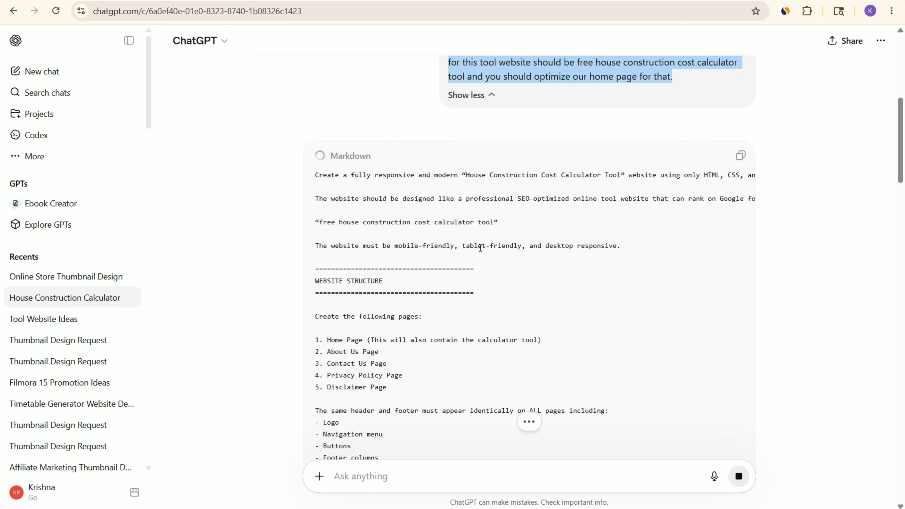
{"action": "scroll", "coordinate": [570, 201], "scroll_direction": "up", "scroll_amount": 8}
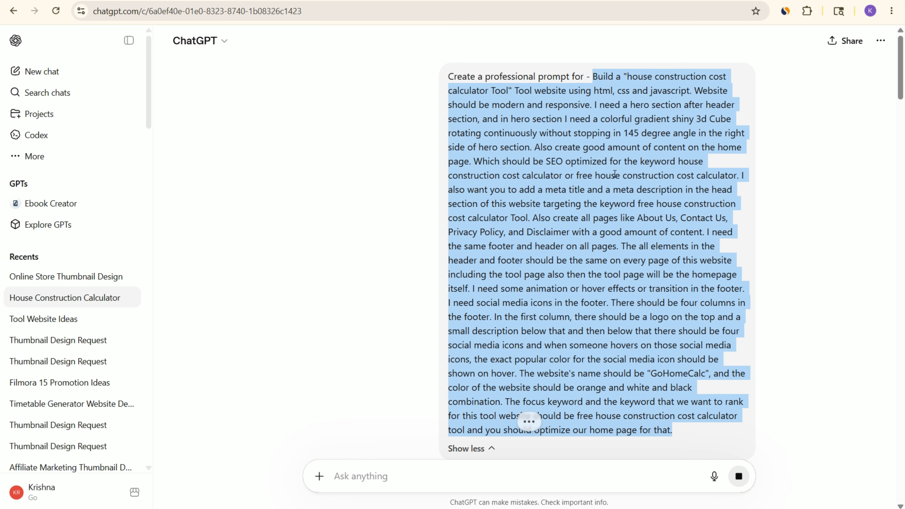
{"action": "scroll", "coordinate": [615, 174], "scroll_direction": "down", "scroll_amount": 20}
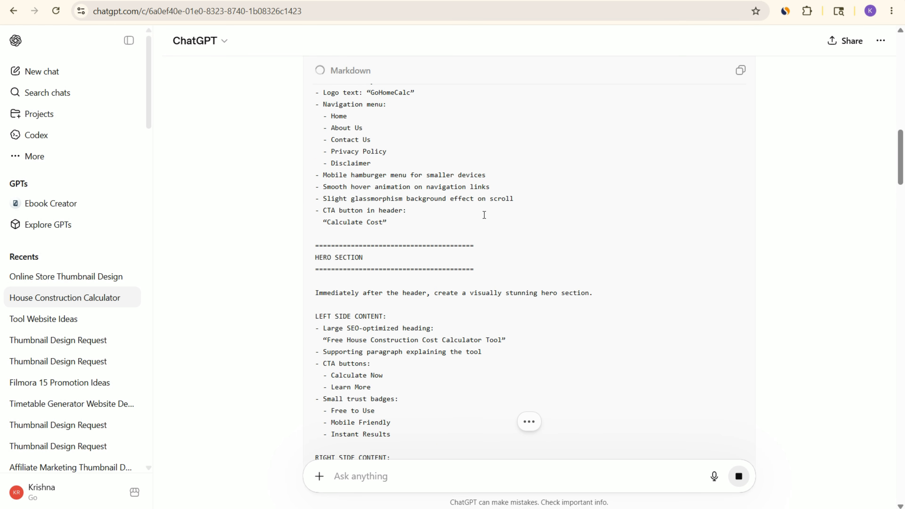
{"action": "scroll", "coordinate": [764, 194], "scroll_direction": "up", "scroll_amount": 20}
{"action": "left_click", "coordinate": [648, 129]}
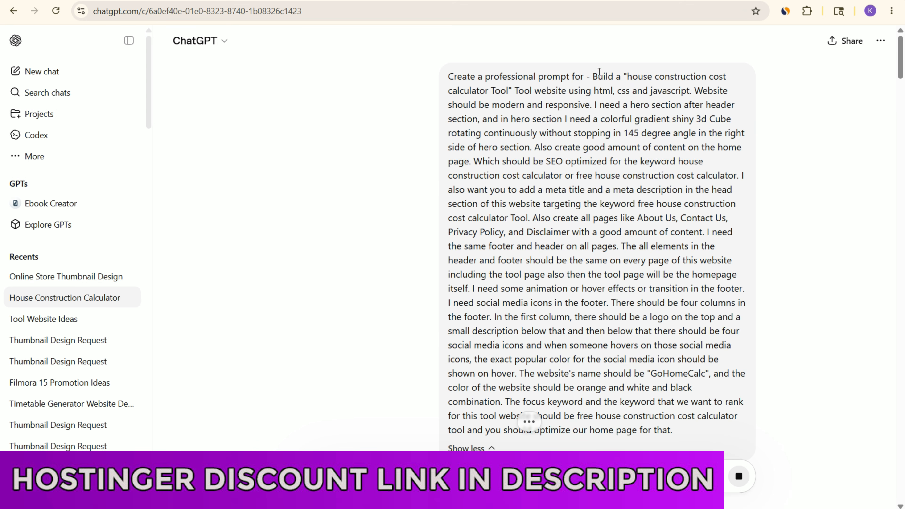
Step: Highlight the request's opening tool description, the hero section with the rotating 3D cube, and the SEO content and meta tag requirements
{"action": "left_click_drag", "start_coordinate": [599, 73], "coordinate": [734, 107]}
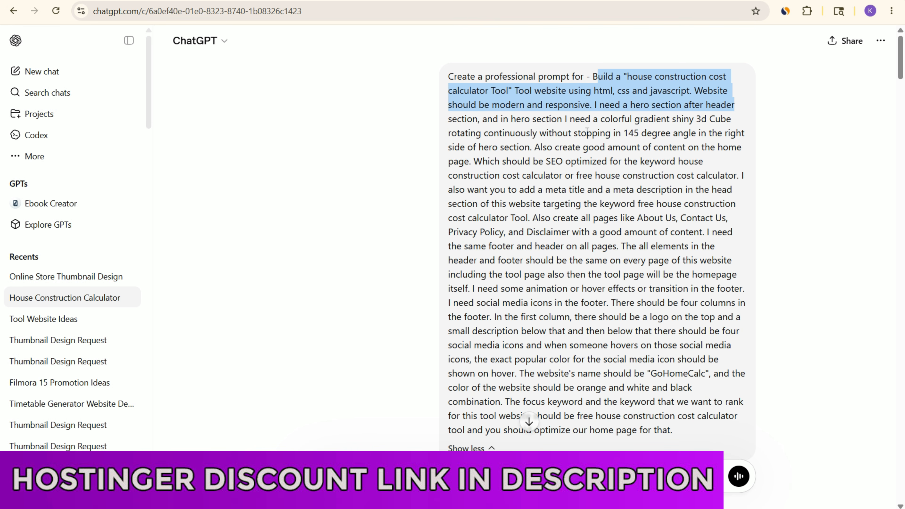
{"action": "left_click_drag", "start_coordinate": [592, 104], "coordinate": [535, 147]}
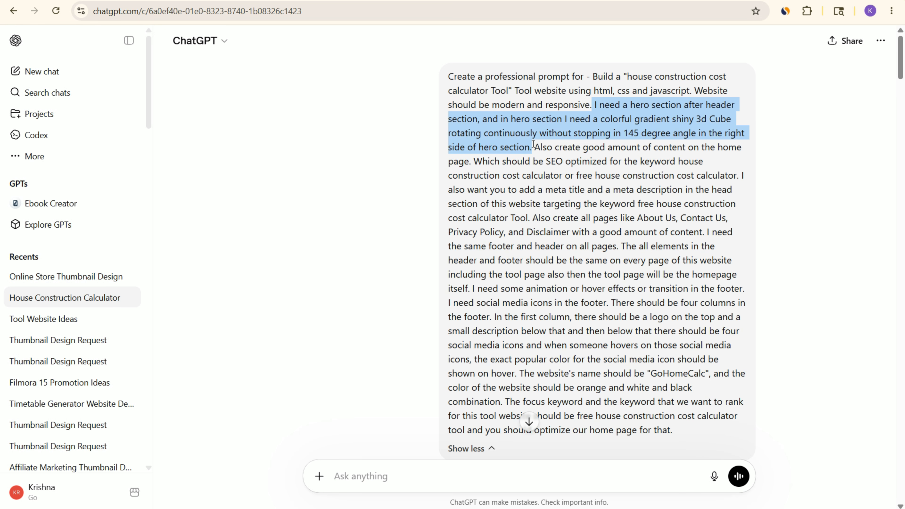
{"action": "left_click_drag", "start_coordinate": [535, 147], "coordinate": [531, 215]}
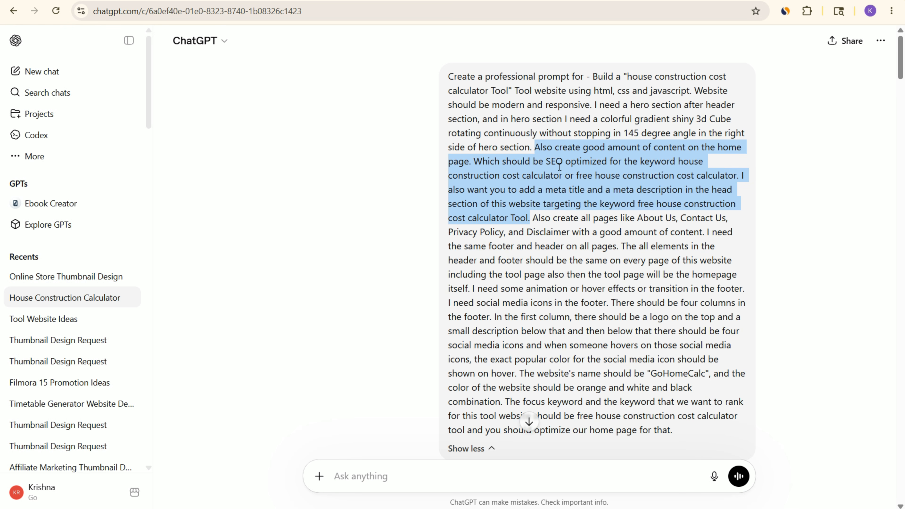
{"action": "left_click_drag", "start_coordinate": [534, 147], "coordinate": [531, 216]}
{"action": "left_click", "coordinate": [543, 232]}
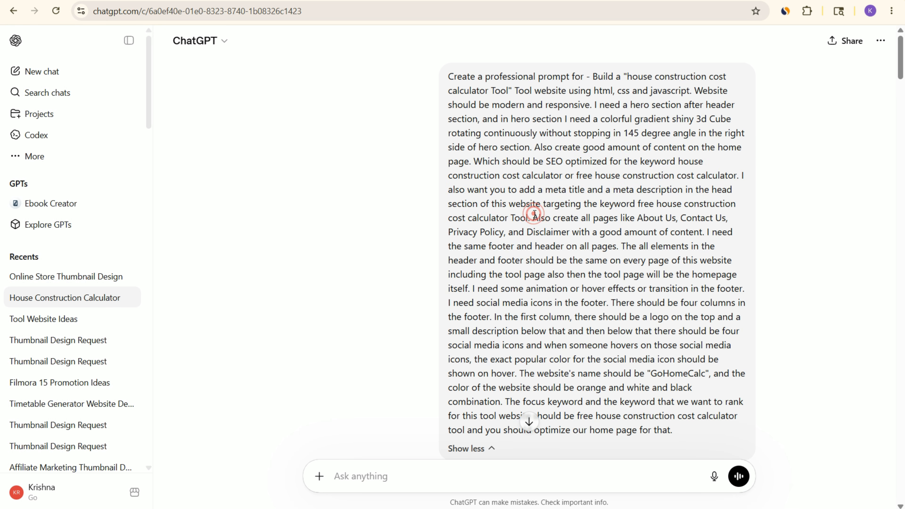
Step: Highlight the request's page and footer requirements, the name "GoHomeCalc", the orange, white and black colors, and the focus keyword
{"action": "left_click_drag", "start_coordinate": [533, 218], "coordinate": [520, 372]}
{"action": "left_click", "coordinate": [663, 371]}
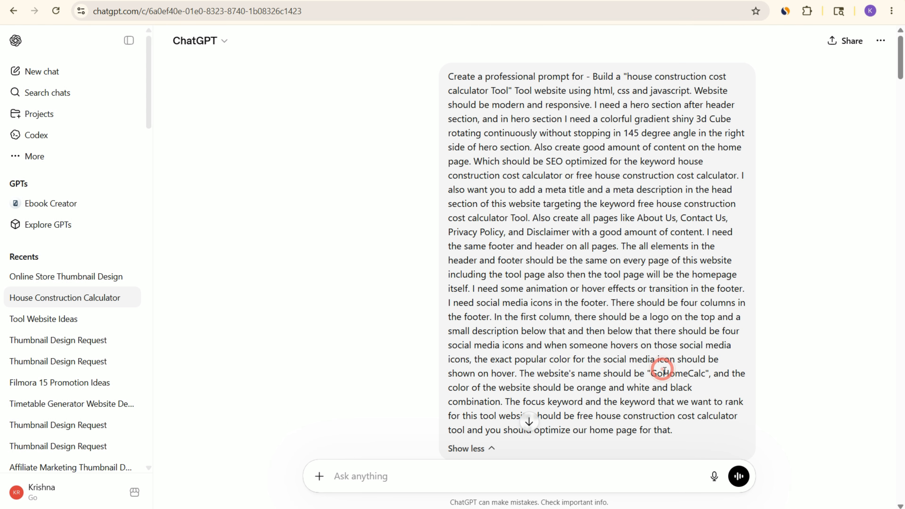
{"action": "left_click_drag", "start_coordinate": [651, 373], "coordinate": [705, 372]}
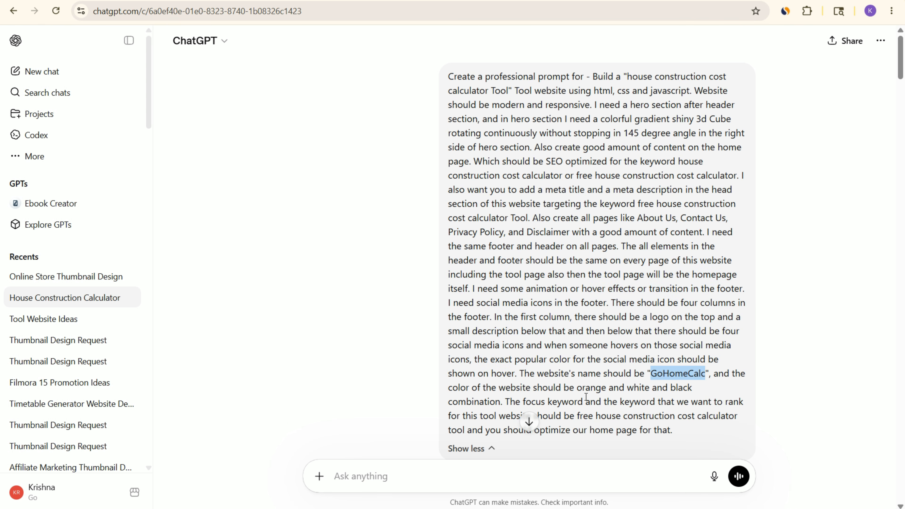
{"action": "scroll", "coordinate": [584, 395], "scroll_direction": "down", "scroll_amount": 2}
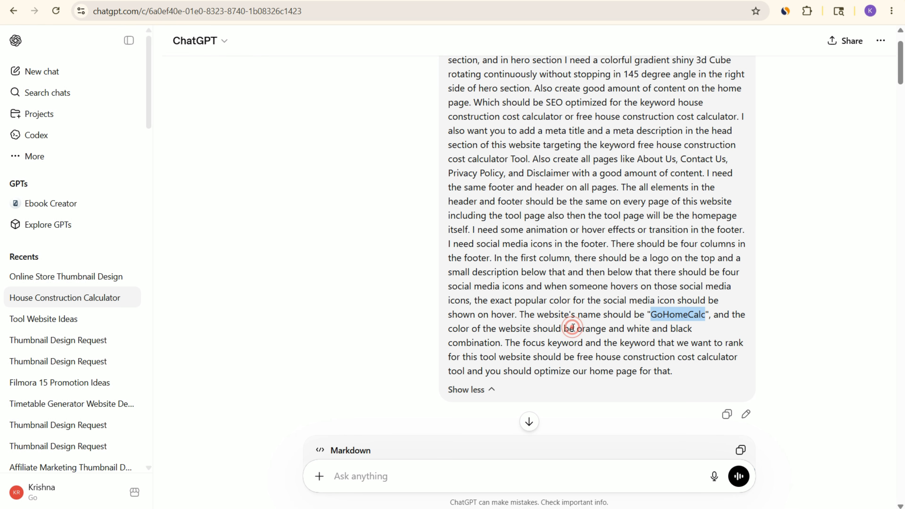
{"action": "left_click_drag", "start_coordinate": [574, 328], "coordinate": [699, 335]}
{"action": "left_click", "coordinate": [503, 345]}
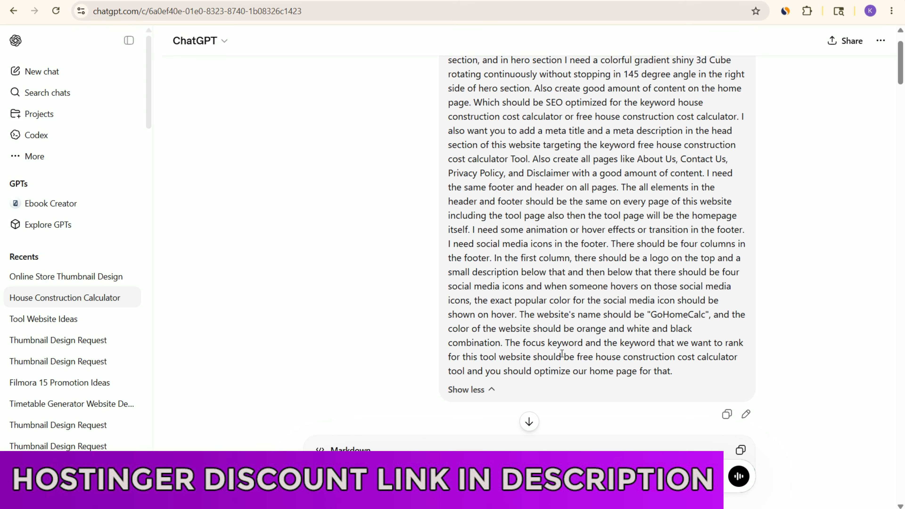
{"action": "left_click_drag", "start_coordinate": [581, 357], "coordinate": [696, 357]}
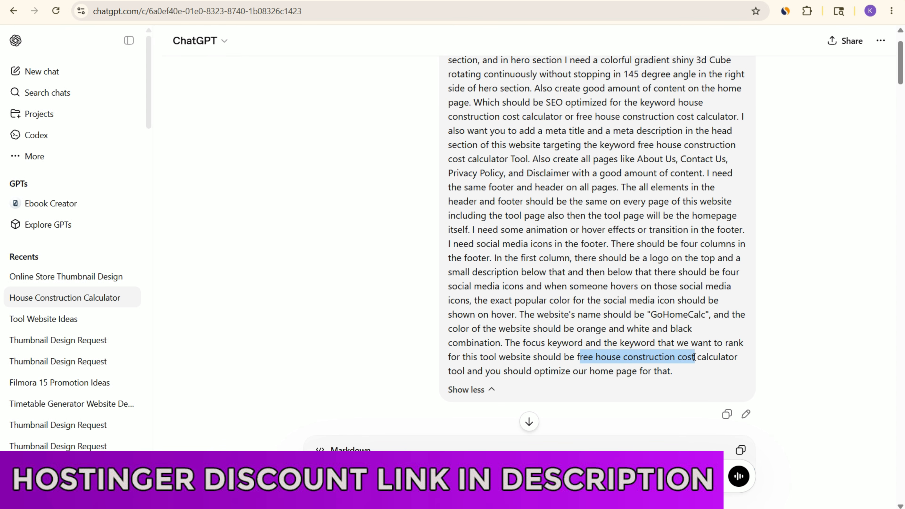
{"action": "left_click", "coordinate": [679, 372]}
Step: Copy the generated Markdown prompt for the House Construction Cost Calculator Tool website
{"action": "scroll", "coordinate": [629, 331], "scroll_direction": "down", "scroll_amount": 15}
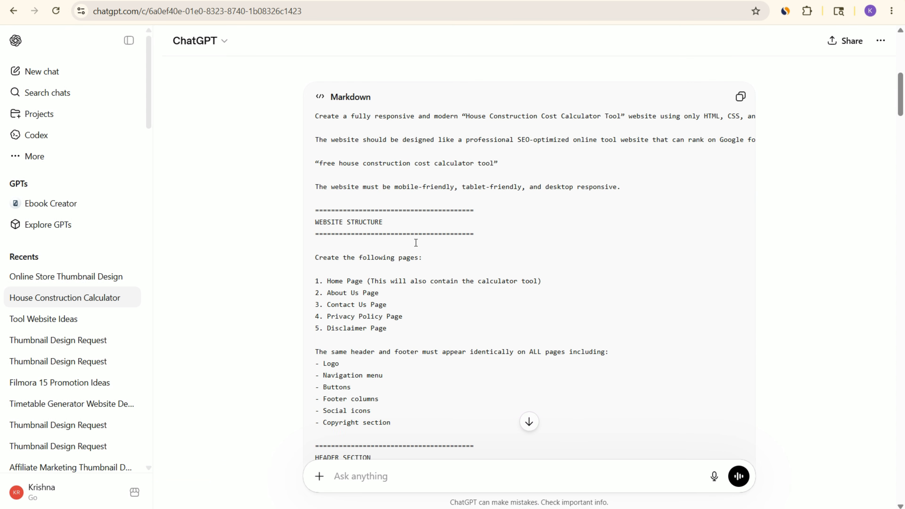
{"action": "scroll", "coordinate": [414, 243], "scroll_direction": "up", "scroll_amount": 10}
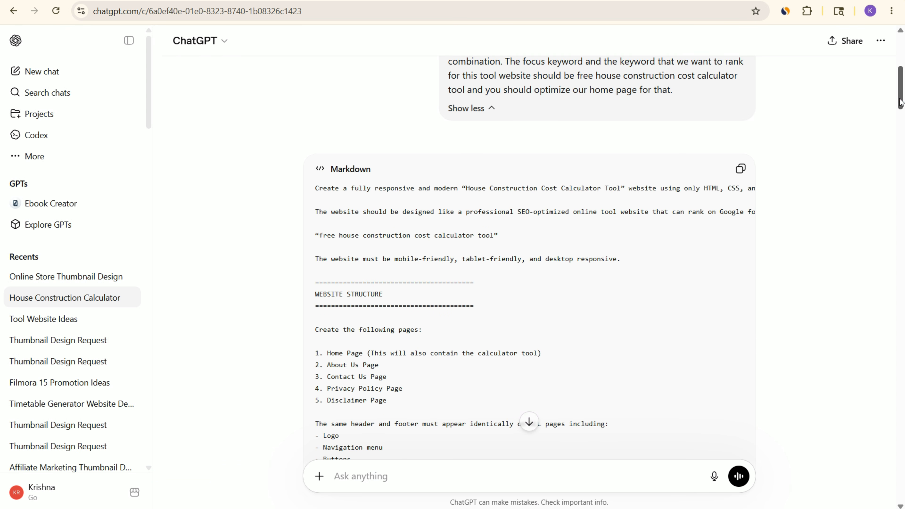
{"action": "mouse_move", "coordinate": [901, 102]}
{"action": "left_mouse_down"}
{"action": "mouse_move", "coordinate": [902, 432]}
{"action": "mouse_move", "coordinate": [903, 97]}
{"action": "left_mouse_up"}
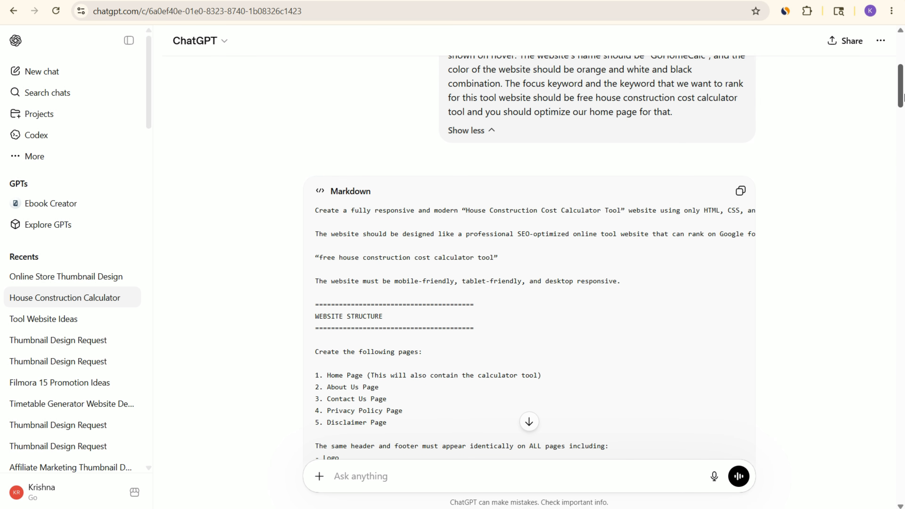
{"action": "left_click", "coordinate": [740, 190]}
Step: Switch to Antigravity and start a new project for the conversation, opening the folder chooser to add its folder
{"action": "key", "text": "alt+Tab"}
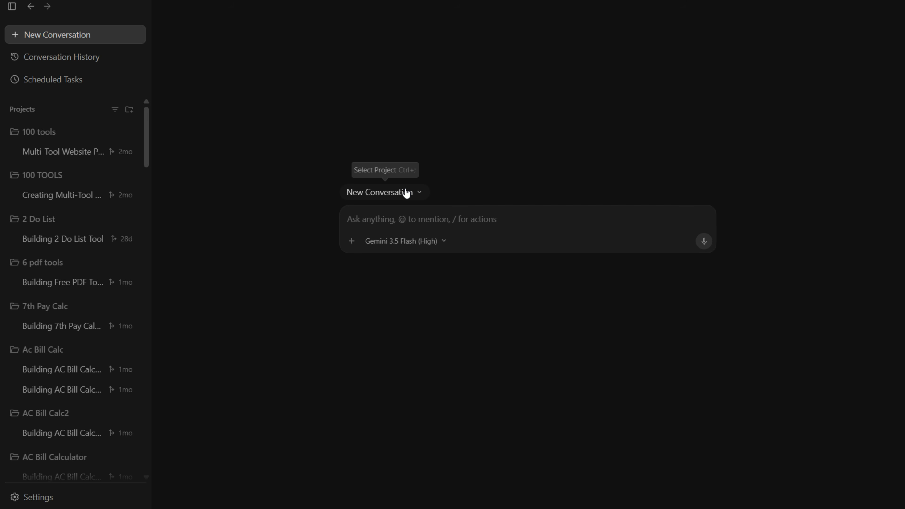
{"action": "left_click", "coordinate": [419, 194]}
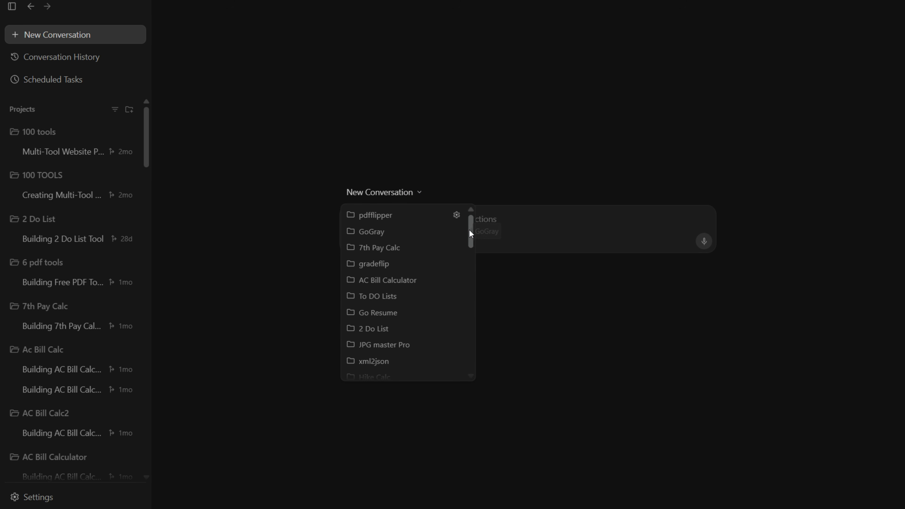
{"action": "left_click_drag", "start_coordinate": [470, 228], "coordinate": [464, 382]}
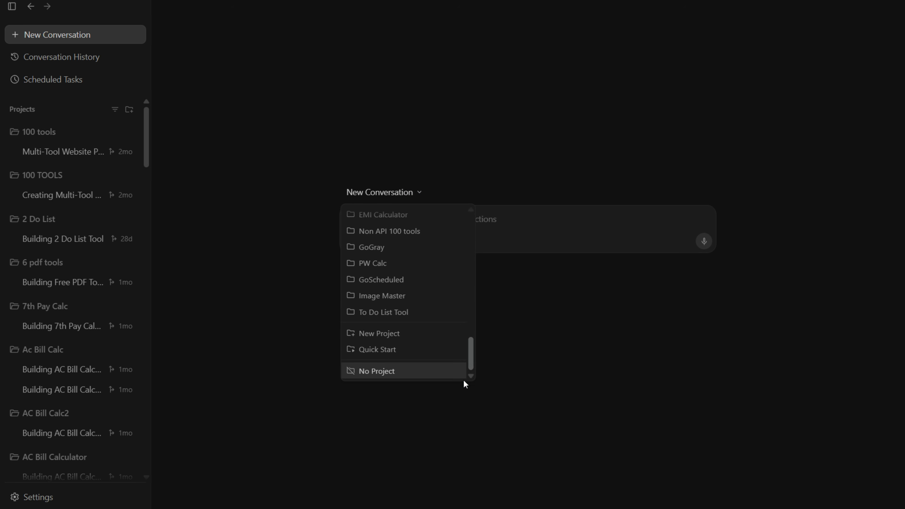
{"action": "left_click", "coordinate": [373, 333]}
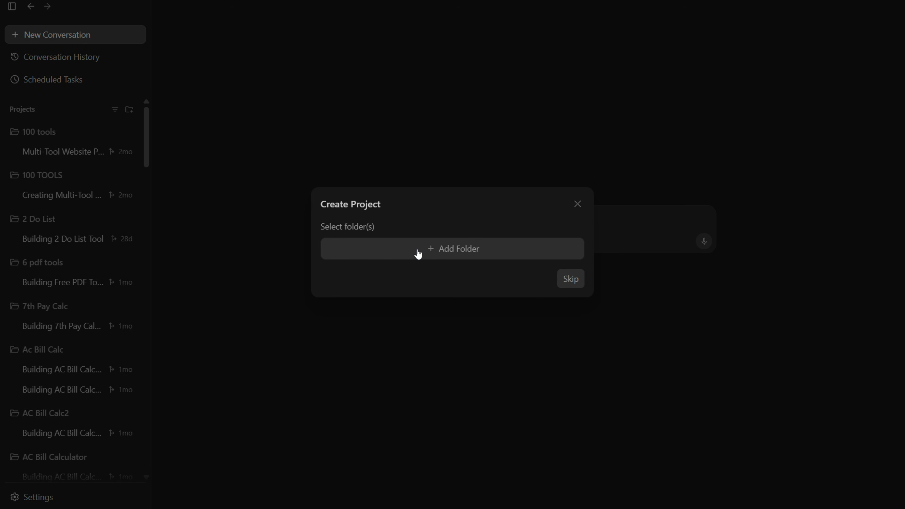
{"action": "left_click", "coordinate": [448, 250]}
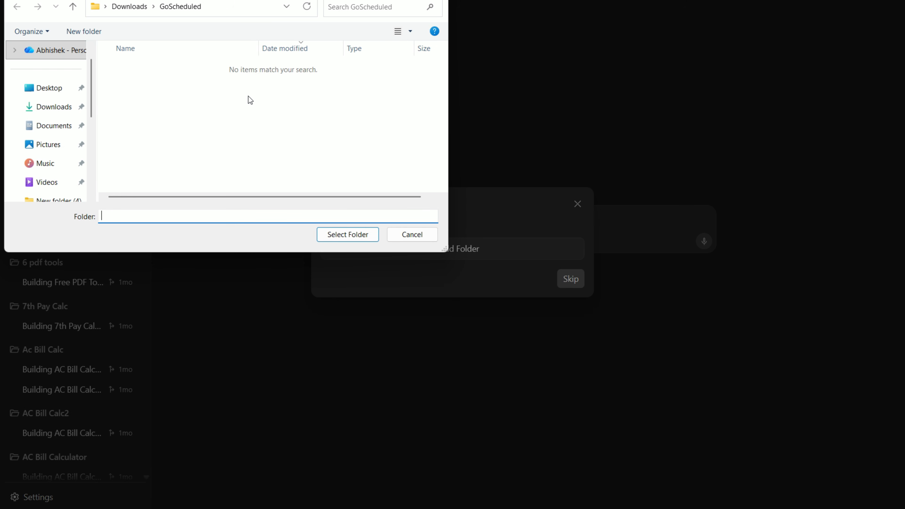
Step: Create a new folder named GoHomeCalc inside Downloads
{"action": "left_click", "coordinate": [53, 107]}
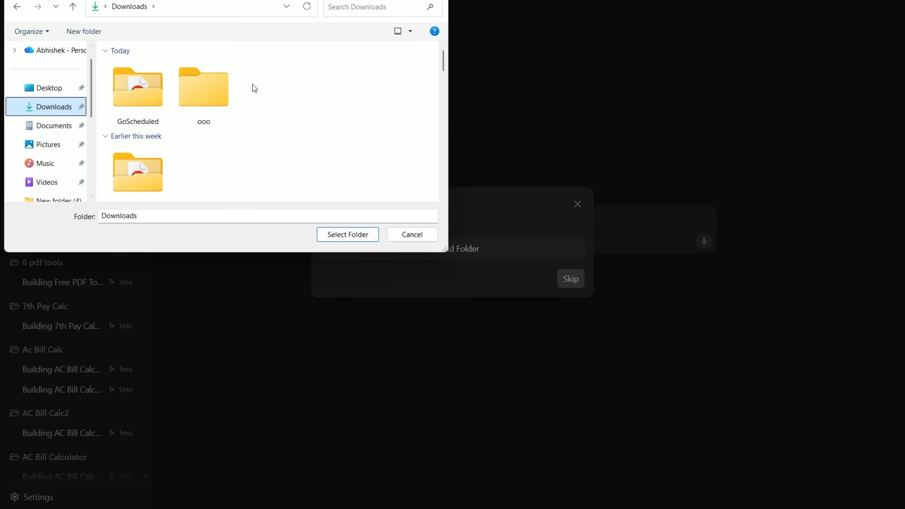
{"action": "right_click", "coordinate": [275, 91]}
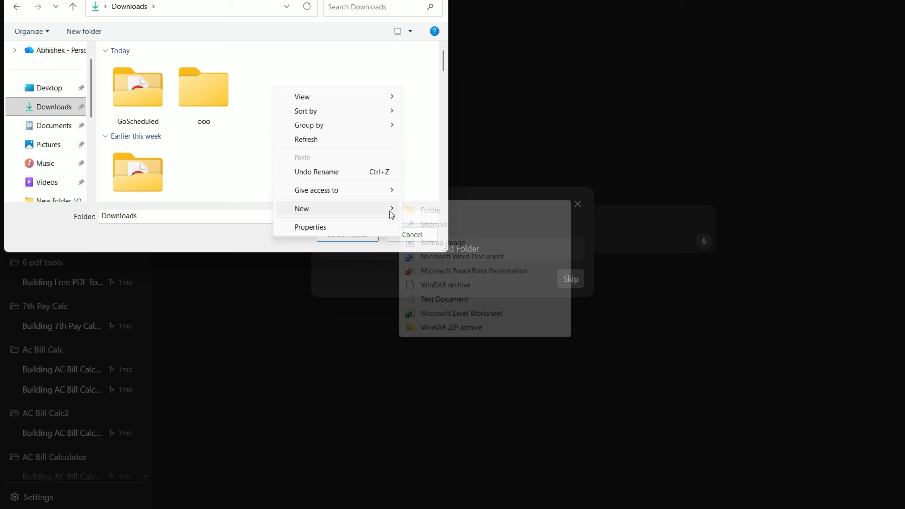
{"action": "left_click", "coordinate": [415, 210]}
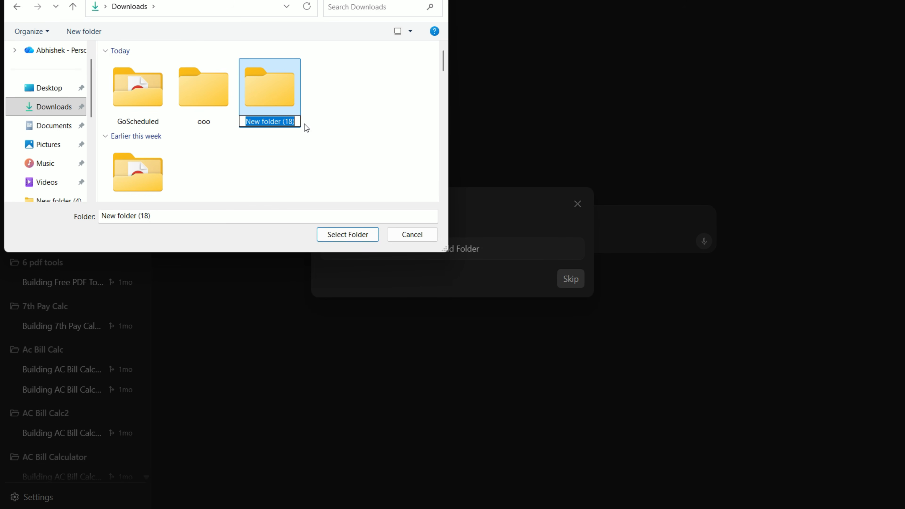
{"action": "type", "text": "GoHomeCalc"}
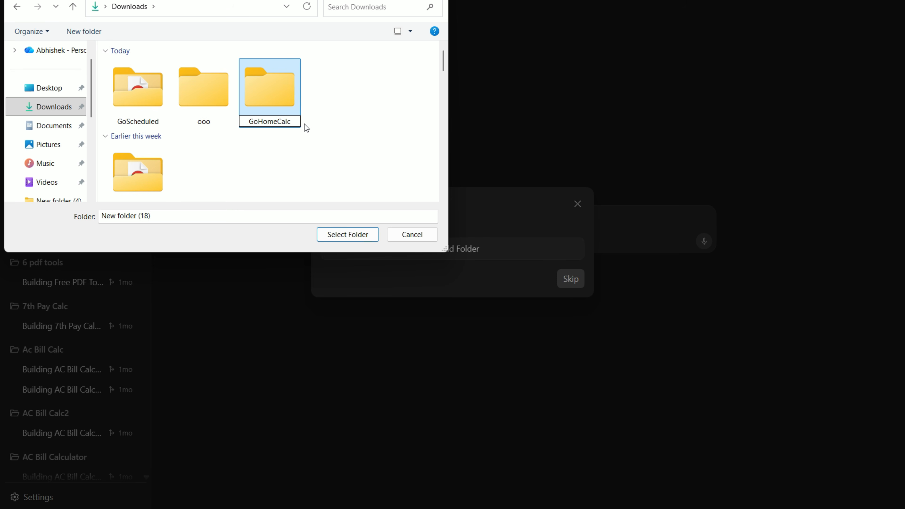
{"action": "key", "text": "Return"}
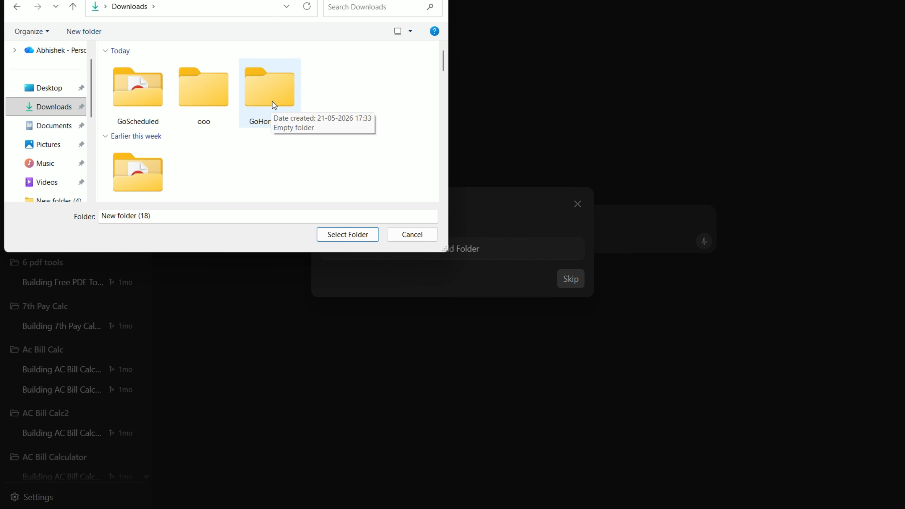
Step: Select the GoHomeCalc folder for the project and create the project from it
{"action": "left_click", "coordinate": [271, 102]}
{"action": "left_click", "coordinate": [270, 86]}
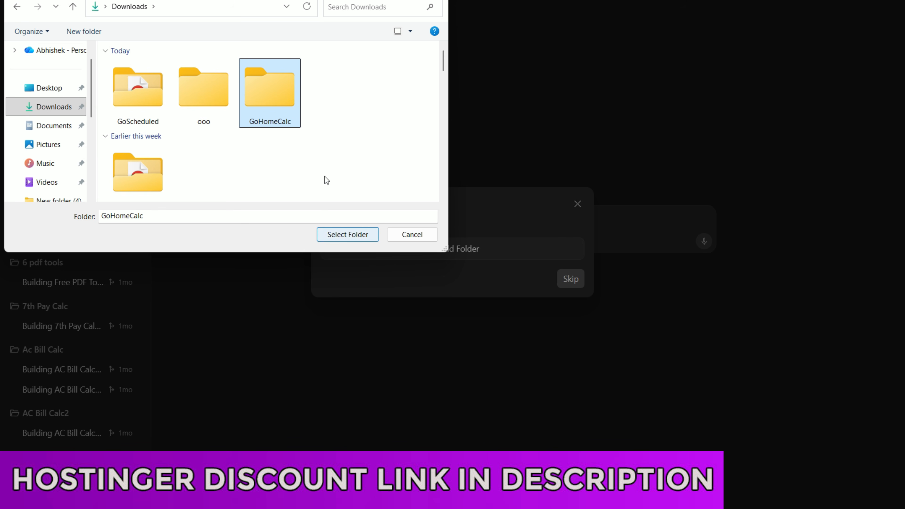
{"action": "left_click", "coordinate": [348, 234]}
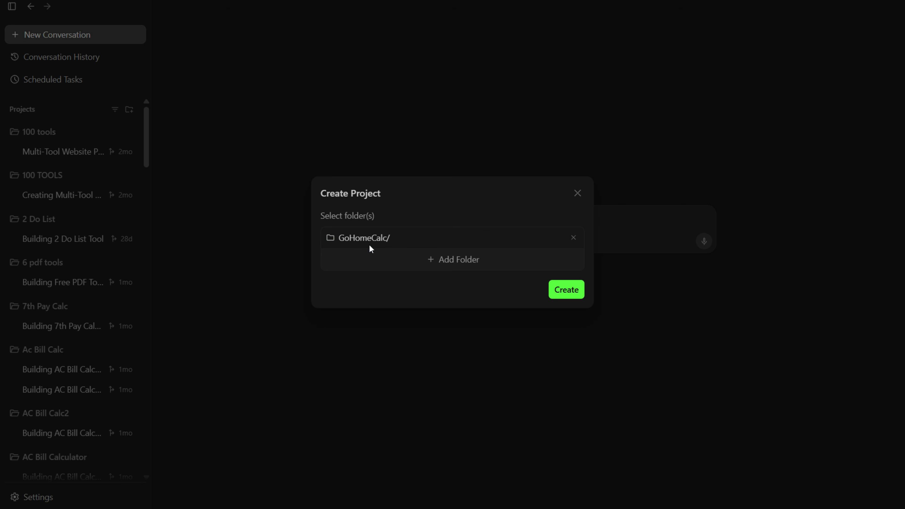
{"action": "left_click", "coordinate": [567, 290]}
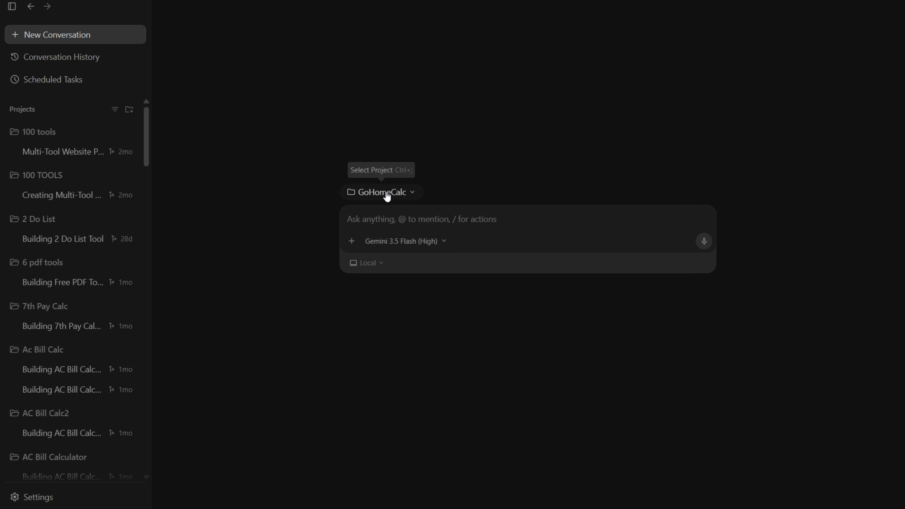
Step: View the contents of the GoHomeCalc folder under Downloads in File Explorer, and return to Antigravity
{"action": "left_click", "coordinate": [416, 223]}
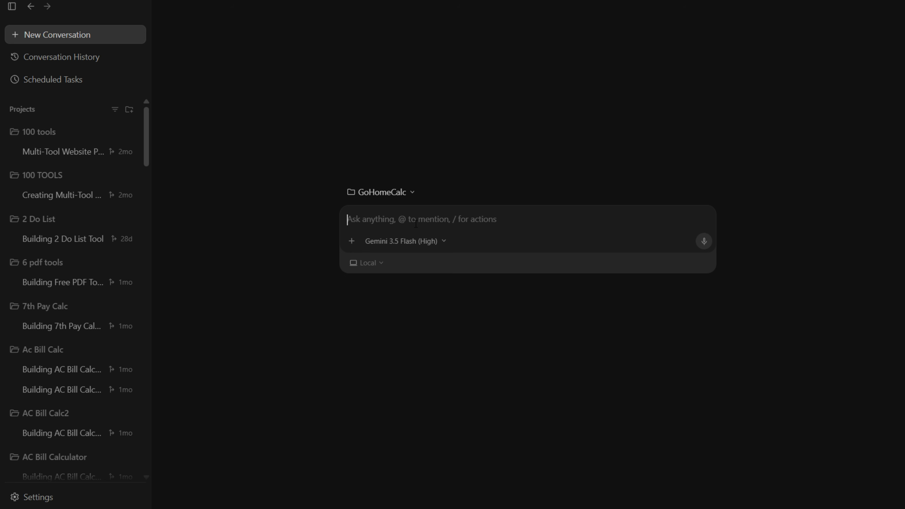
{"action": "mouse_move", "coordinate": [452, 508]}
{"action": "left_click", "coordinate": [452, 508]}
{"action": "left_click", "coordinate": [54, 164]}
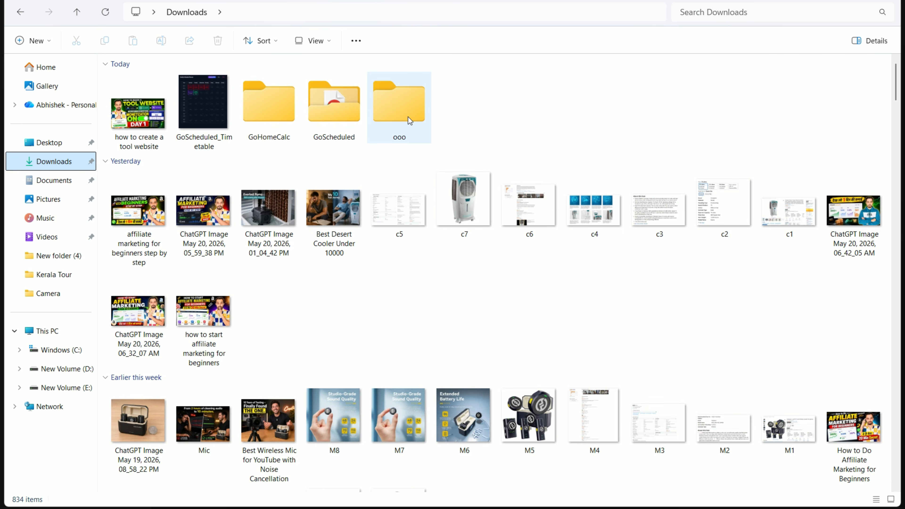
{"action": "double_click", "coordinate": [286, 109]}
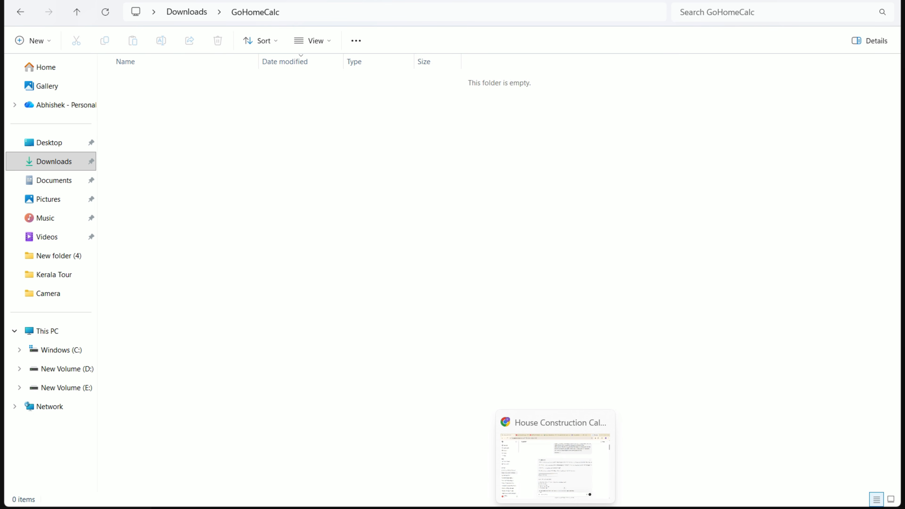
{"action": "left_click", "coordinate": [574, 508]}
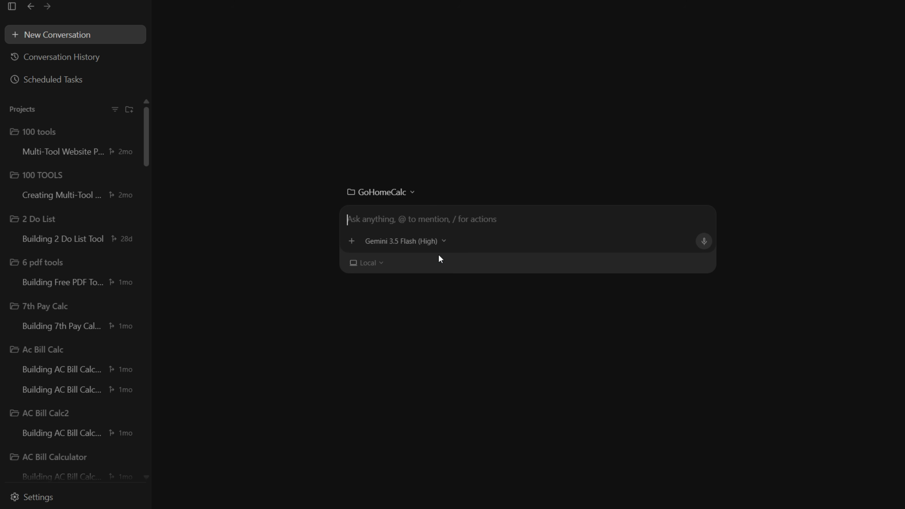
Step: Copy the full website prompt from ChatGPT and paste it into the new GoHomeCalc conversation in Antigravity
{"action": "key", "text": "alt+Tab"}
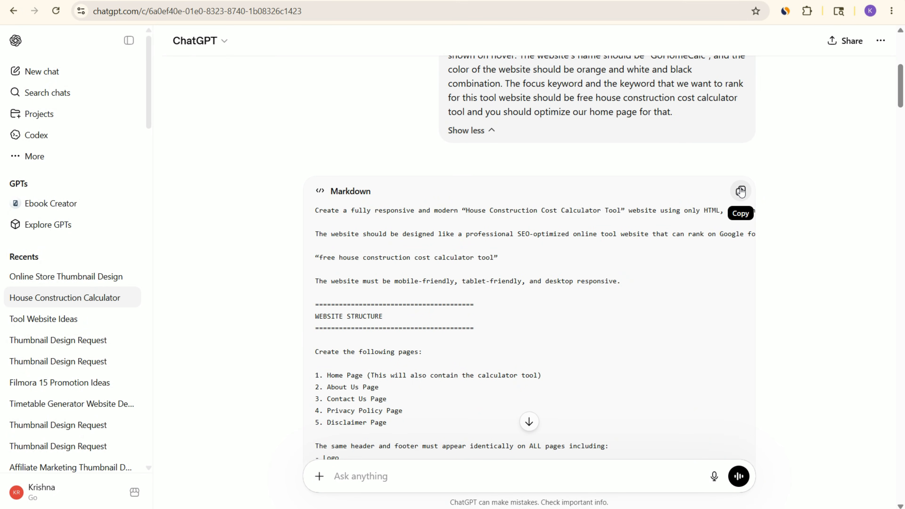
{"action": "left_click", "coordinate": [739, 189]}
{"action": "key", "text": "alt+Tab"}
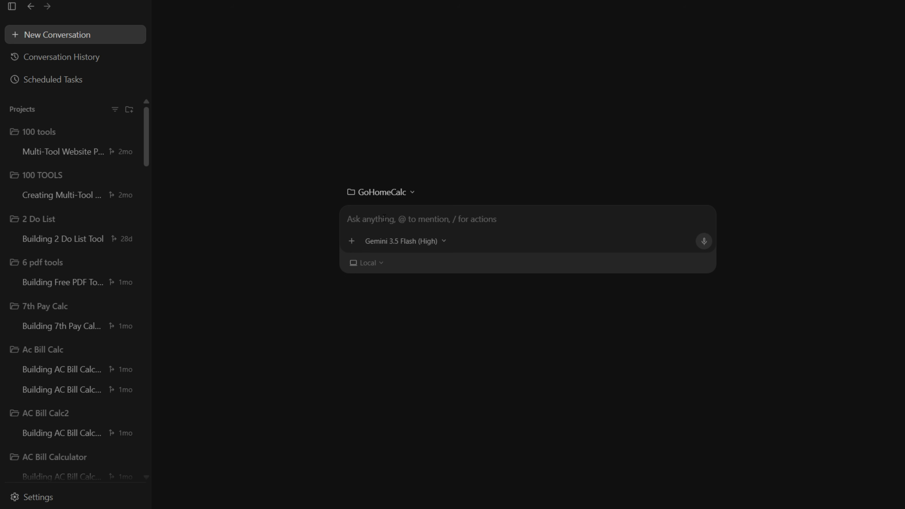
{"action": "key", "text": "ctrl+v"}
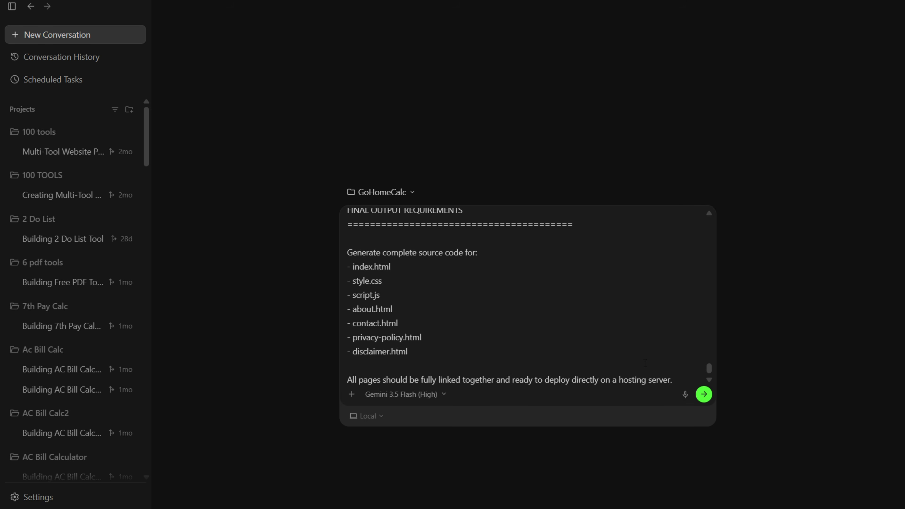
{"action": "scroll", "coordinate": [645, 363], "scroll_direction": "up", "scroll_amount": 20}
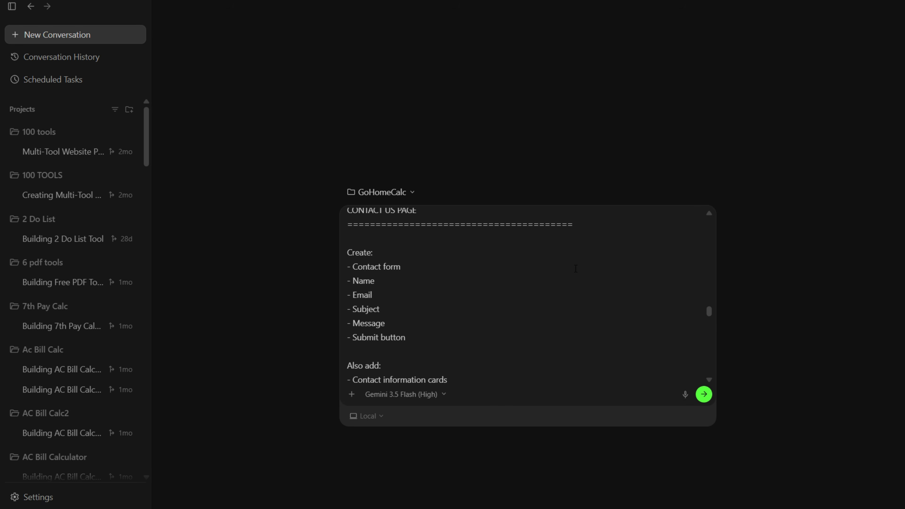
{"action": "left_click_drag", "start_coordinate": [709, 301], "coordinate": [709, 223]}
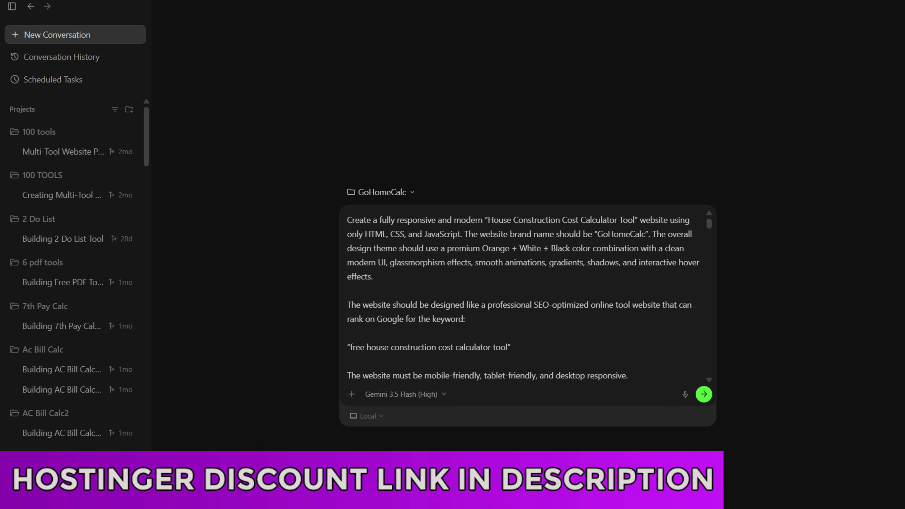
Step: Check the account's current subscription plan in the settings, look at the Appearance settings, and close the settings
{"action": "left_click", "coordinate": [191, 68]}
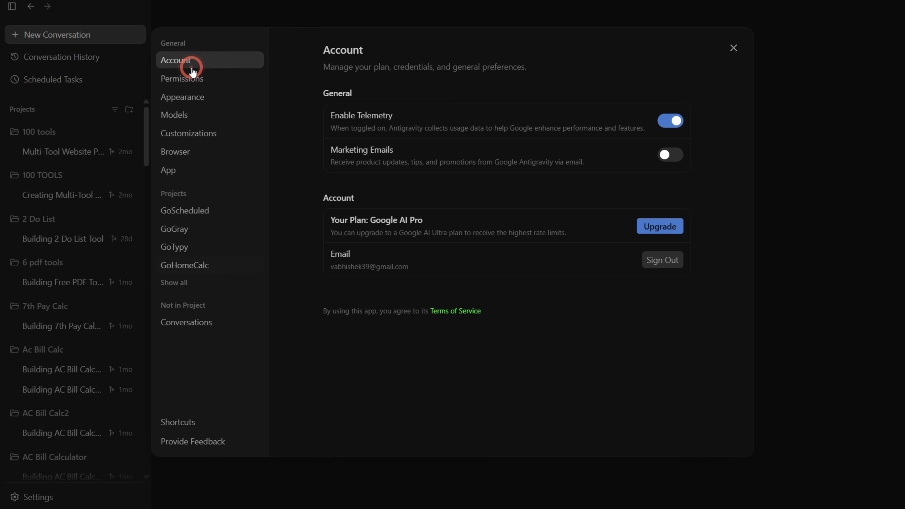
{"action": "left_click_drag", "start_coordinate": [330, 218], "coordinate": [421, 216]}
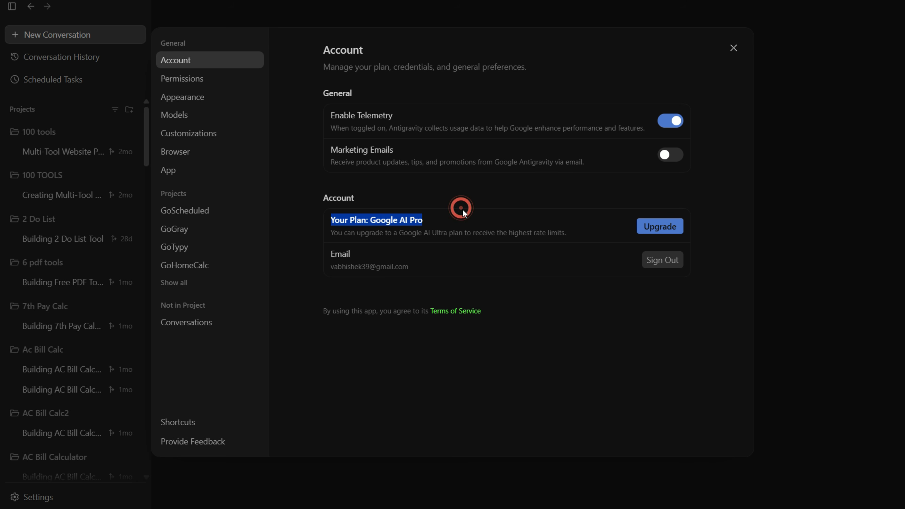
{"action": "left_click", "coordinate": [442, 218]}
{"action": "left_click_drag", "start_coordinate": [370, 220], "coordinate": [438, 231]}
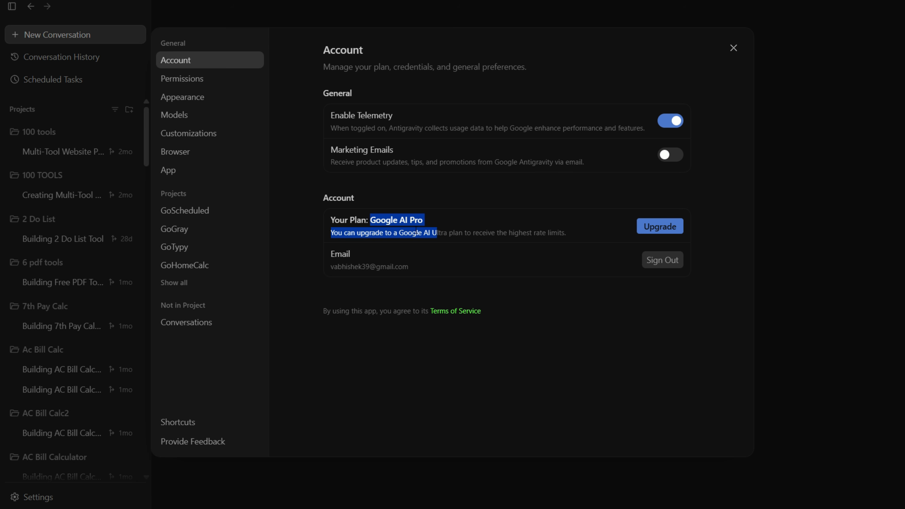
{"action": "left_click", "coordinate": [393, 225]}
{"action": "left_click_drag", "start_coordinate": [375, 220], "coordinate": [449, 224]}
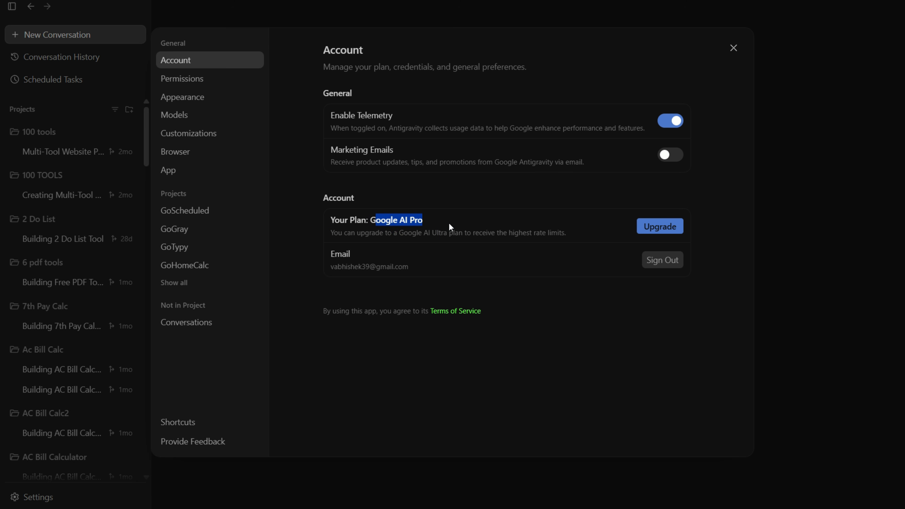
{"action": "left_click", "coordinate": [383, 222]}
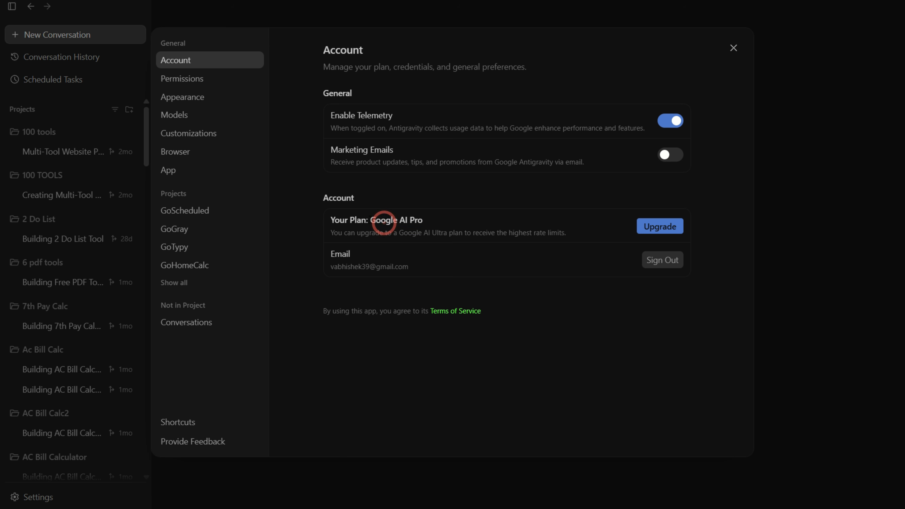
{"action": "left_click_drag", "start_coordinate": [370, 220], "coordinate": [426, 221]}
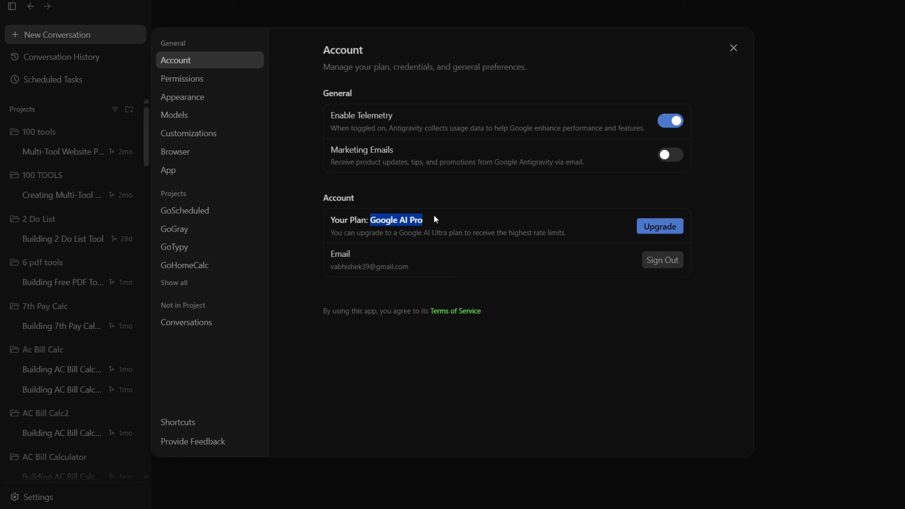
{"action": "left_click", "coordinate": [406, 221]}
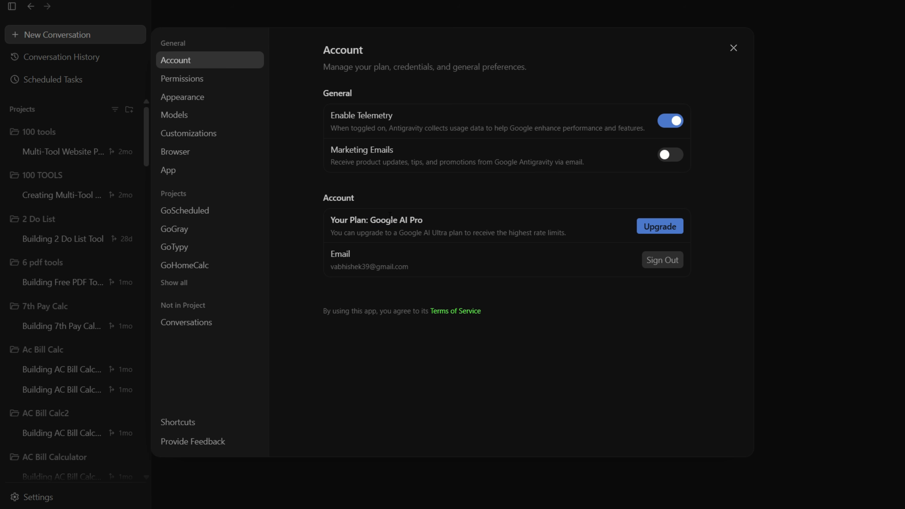
{"action": "left_click_drag", "start_coordinate": [366, 220], "coordinate": [423, 220]}
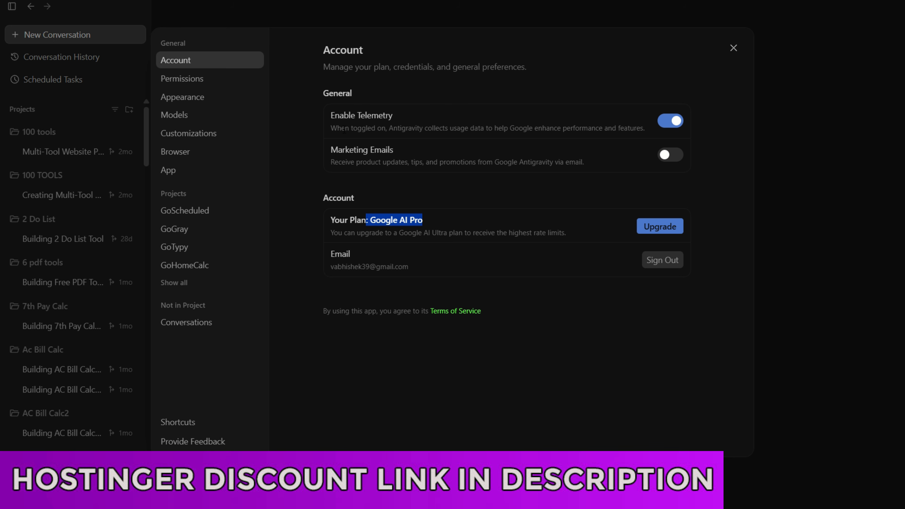
{"action": "left_click", "coordinate": [388, 201]}
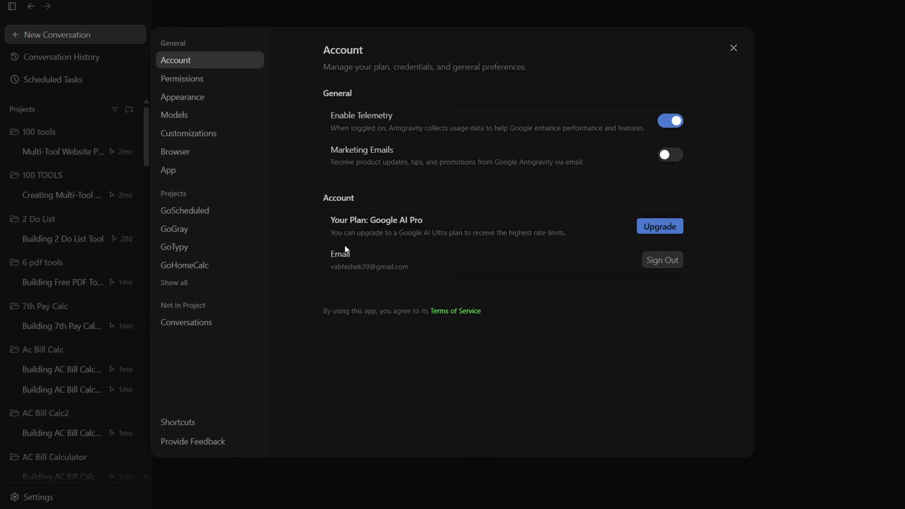
{"action": "left_click", "coordinate": [194, 95]}
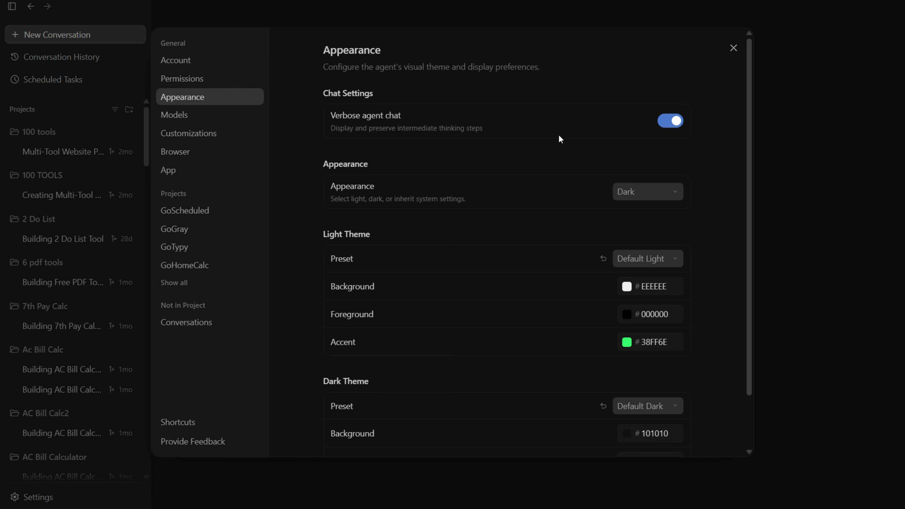
{"action": "left_click", "coordinate": [733, 48]}
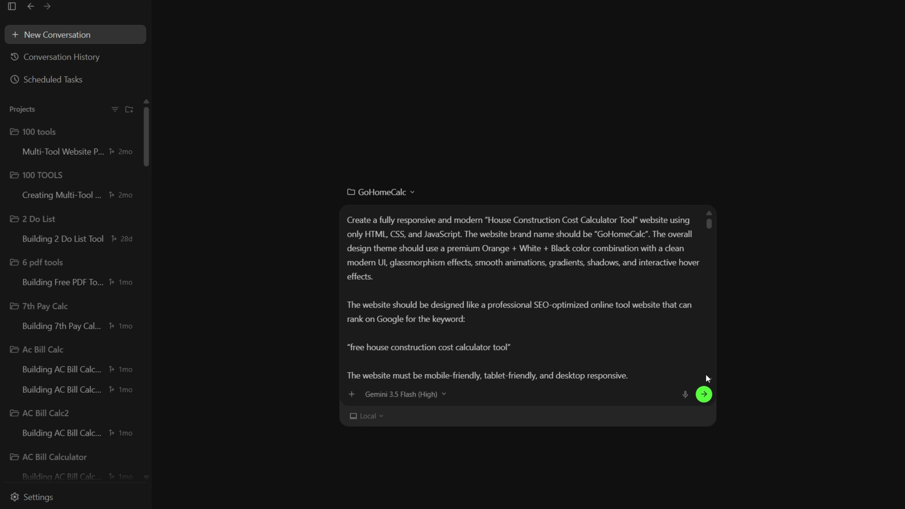
Step: Set the Light Theme accent colour to red FF0C0C in the Appearance settings
{"action": "left_click", "coordinate": [33, 497]}
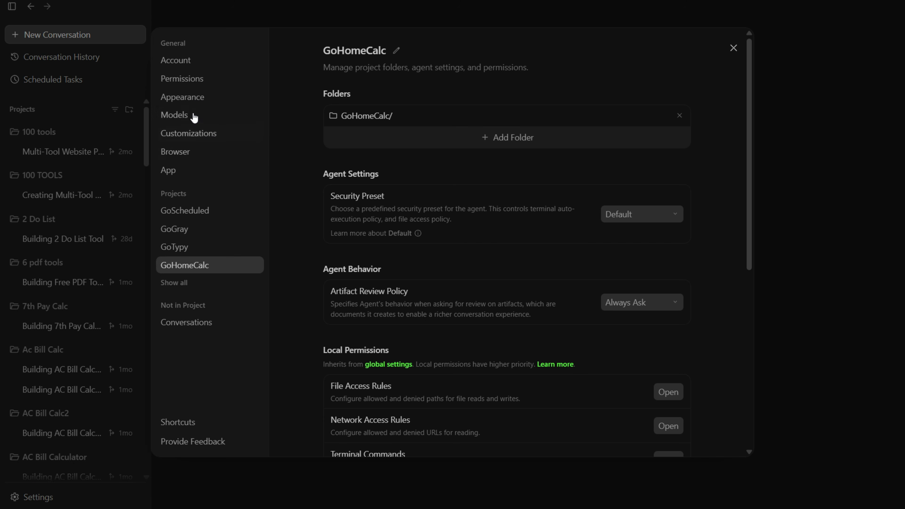
{"action": "left_click", "coordinate": [193, 97]}
{"action": "left_click", "coordinate": [626, 342]}
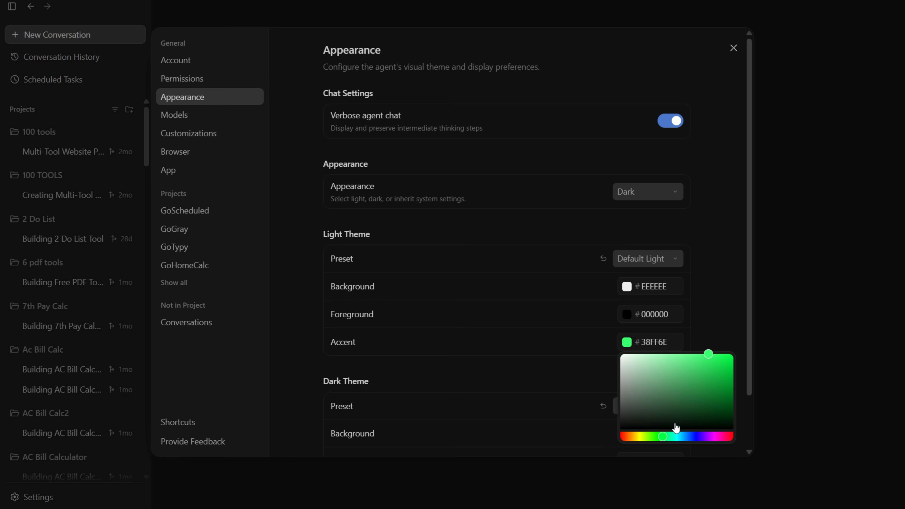
{"action": "left_click_drag", "start_coordinate": [677, 435], "coordinate": [606, 438]}
{"action": "left_click", "coordinate": [728, 371]}
{"action": "mouse_move", "coordinate": [725, 353]}
{"action": "left_mouse_down"}
{"action": "mouse_move", "coordinate": [730, 342]}
{"action": "mouse_move", "coordinate": [729, 355]}
{"action": "left_mouse_up"}
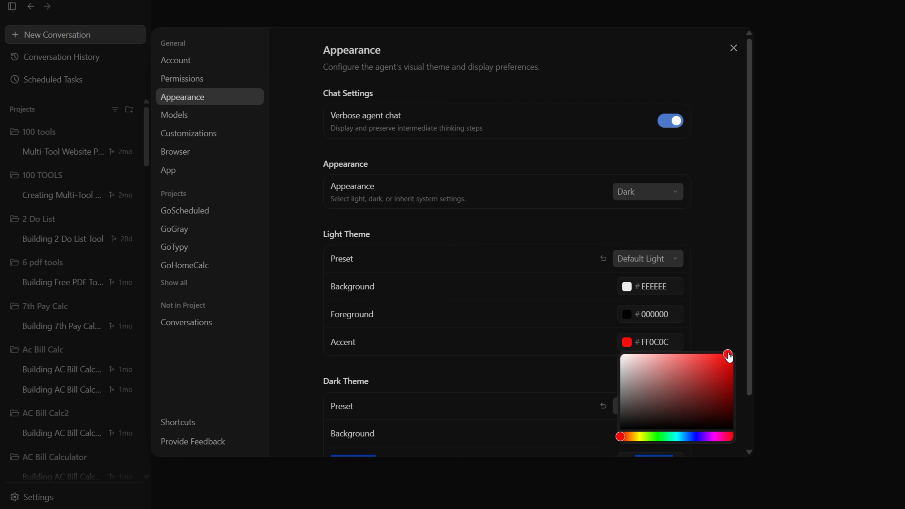
{"action": "left_click", "coordinate": [742, 331]}
Step: Set the Dark Theme accent colour to a fully saturated red and close the settings
{"action": "scroll", "coordinate": [630, 393], "scroll_direction": "down", "scroll_amount": 2}
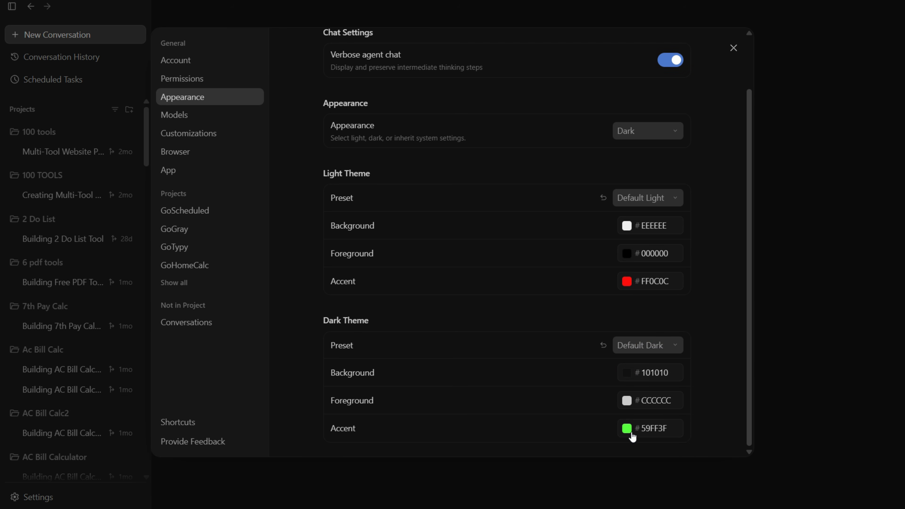
{"action": "left_click", "coordinate": [629, 429]}
{"action": "left_click_drag", "start_coordinate": [681, 442], "coordinate": [724, 399]}
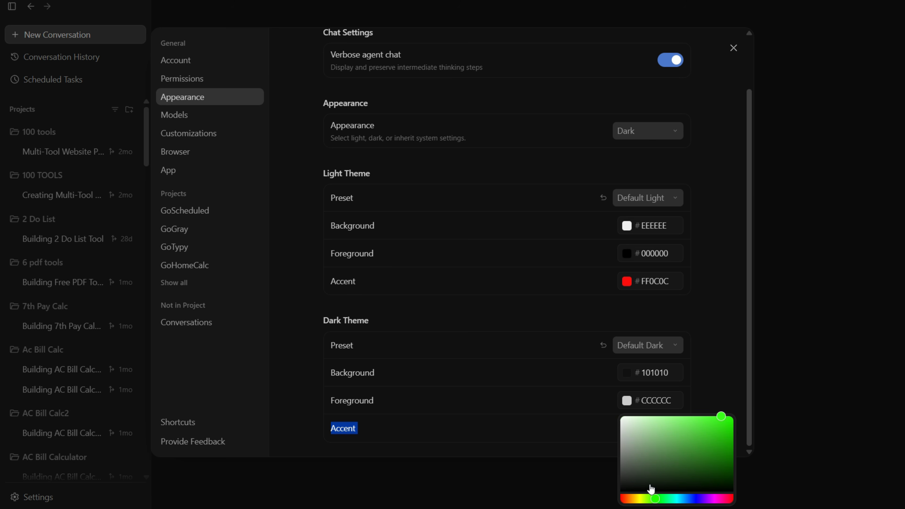
{"action": "left_click_drag", "start_coordinate": [652, 499], "coordinate": [621, 498]}
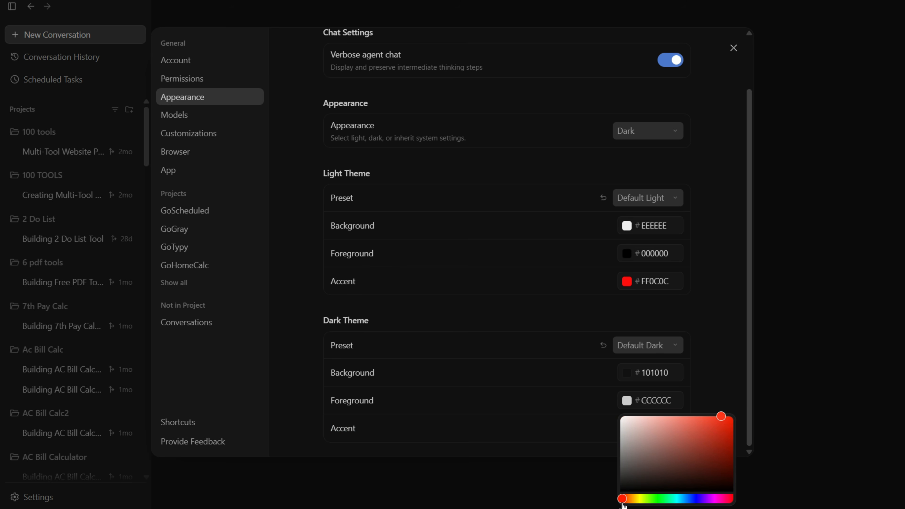
{"action": "left_click", "coordinate": [729, 338]}
{"action": "left_click", "coordinate": [735, 52]}
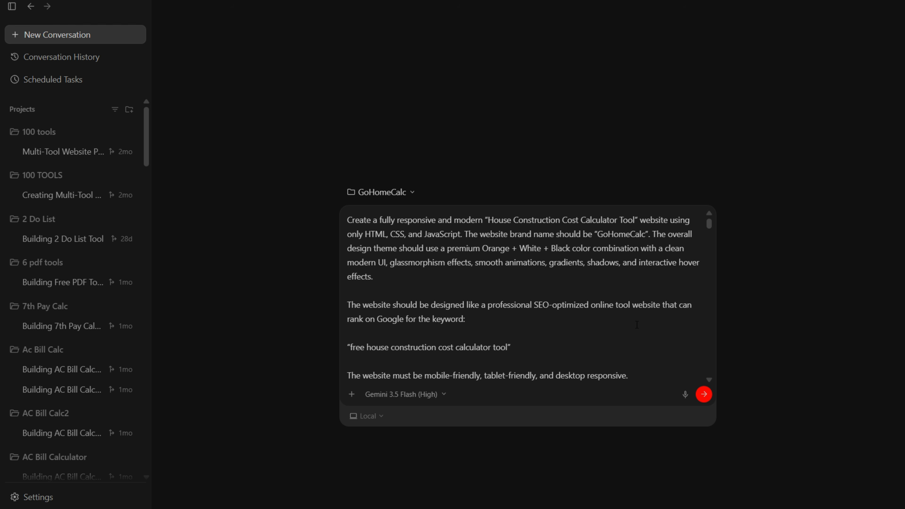
Step: Look through the pasted GoHomeCalc website prompt to its end and send it to the agent
{"action": "scroll", "coordinate": [707, 379], "scroll_direction": "down", "scroll_amount": 10}
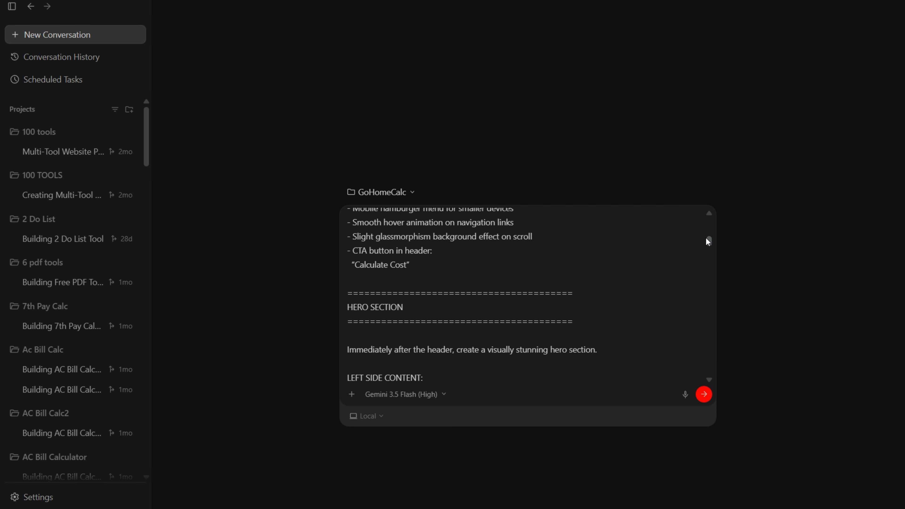
{"action": "left_click_drag", "start_coordinate": [708, 239], "coordinate": [703, 393]}
{"action": "left_click", "coordinate": [703, 394]}
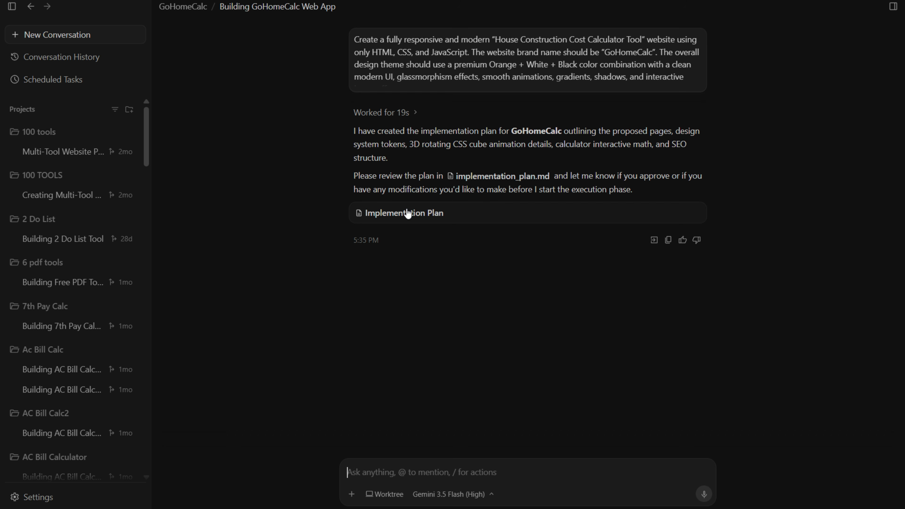
Step: Read the agent's request for approval of the implementation plan and send the reply "Approved and Proceed"
{"action": "left_click_drag", "start_coordinate": [572, 177], "coordinate": [680, 177]}
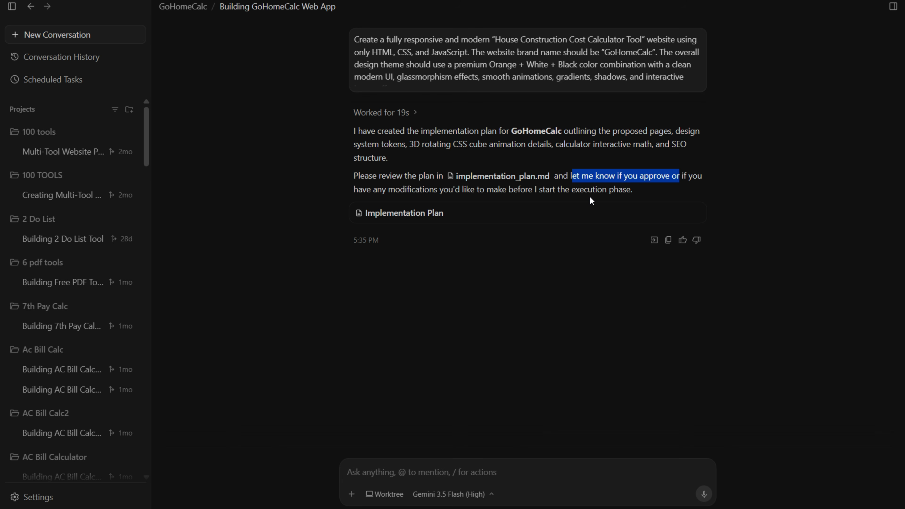
{"action": "left_click", "coordinate": [634, 182]}
{"action": "left_click_drag", "start_coordinate": [633, 176], "coordinate": [686, 176]}
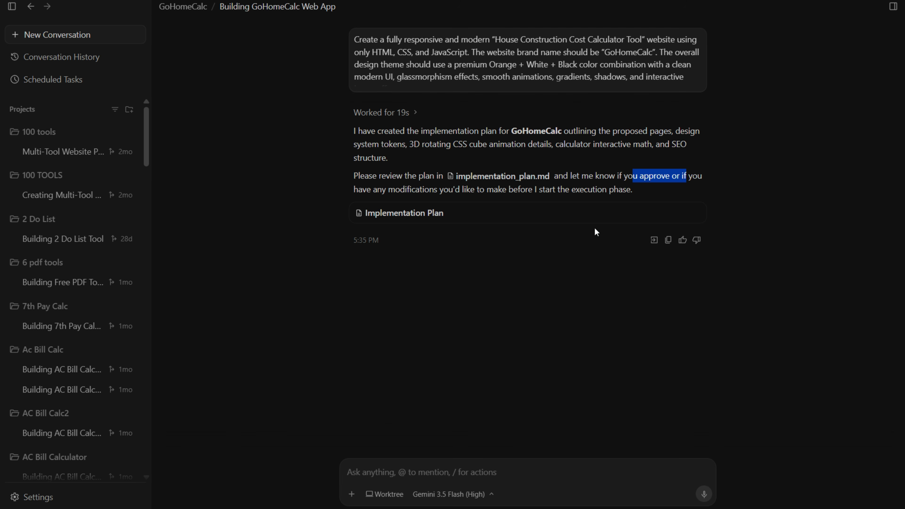
{"action": "left_click", "coordinate": [369, 475]}
{"action": "type", "text": "Appl"}
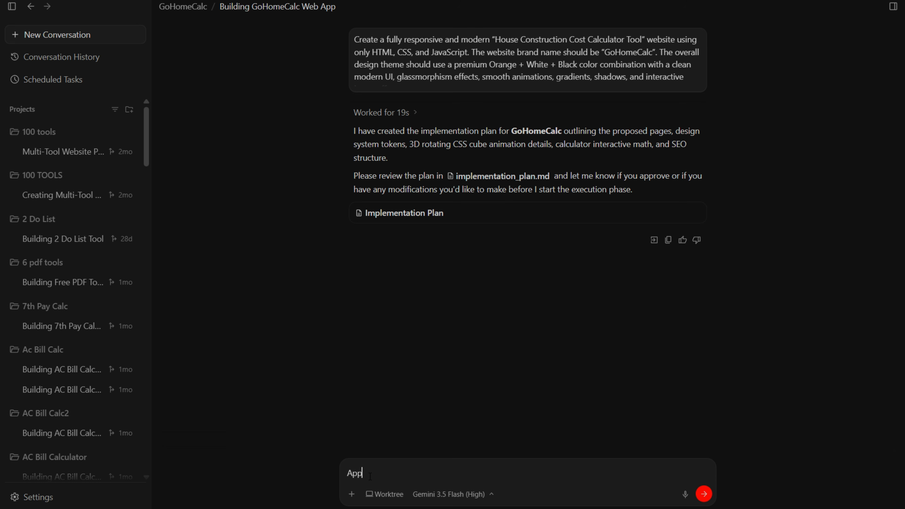
{"action": "key", "text": "BackSpace"}
{"action": "type", "text": "roved and Proceed"}
{"action": "left_click", "coordinate": [704, 495]}
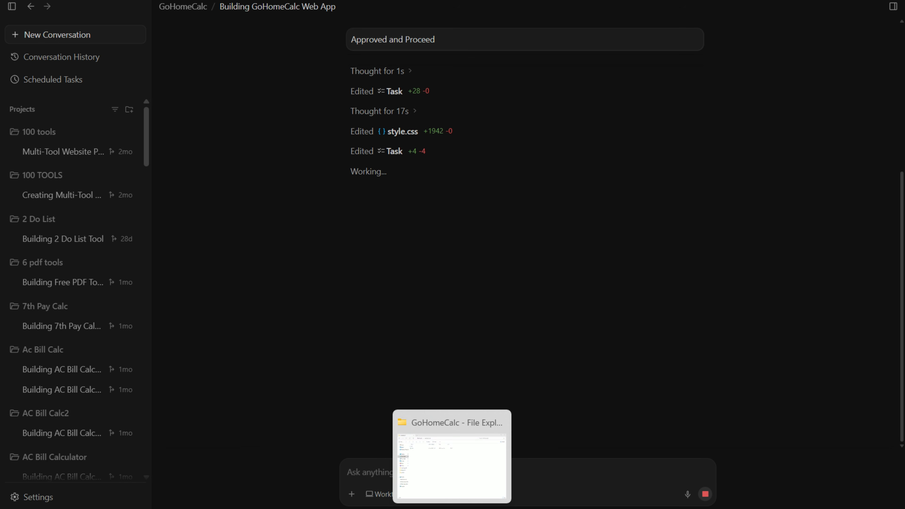
Step: Review the generated website files in the GoHomeCalc folder in File Explorer and in Antigravity's list of changed files
{"action": "left_click", "coordinate": [452, 508]}
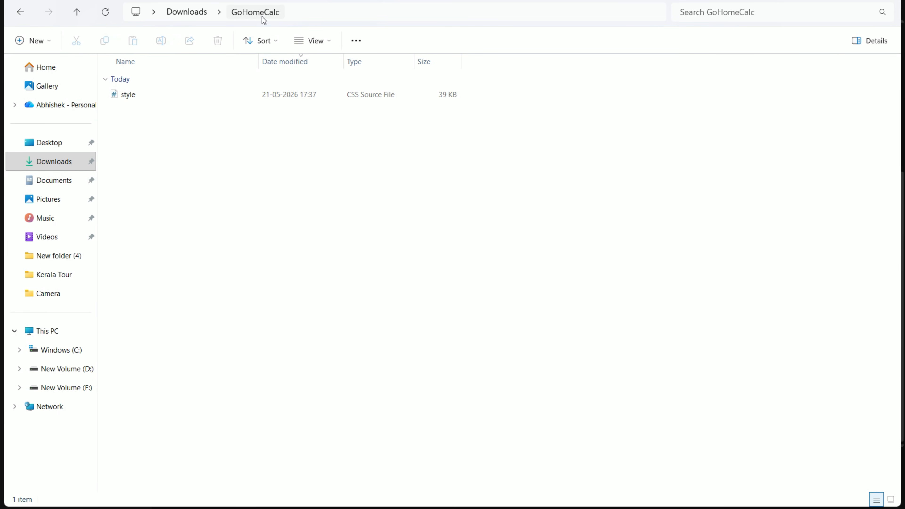
{"action": "left_click", "coordinate": [136, 95]}
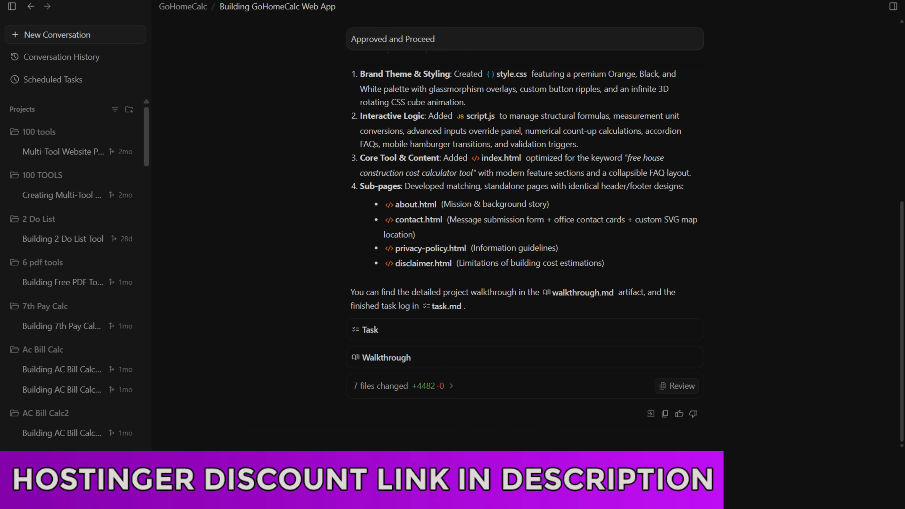
{"action": "left_click", "coordinate": [477, 392]}
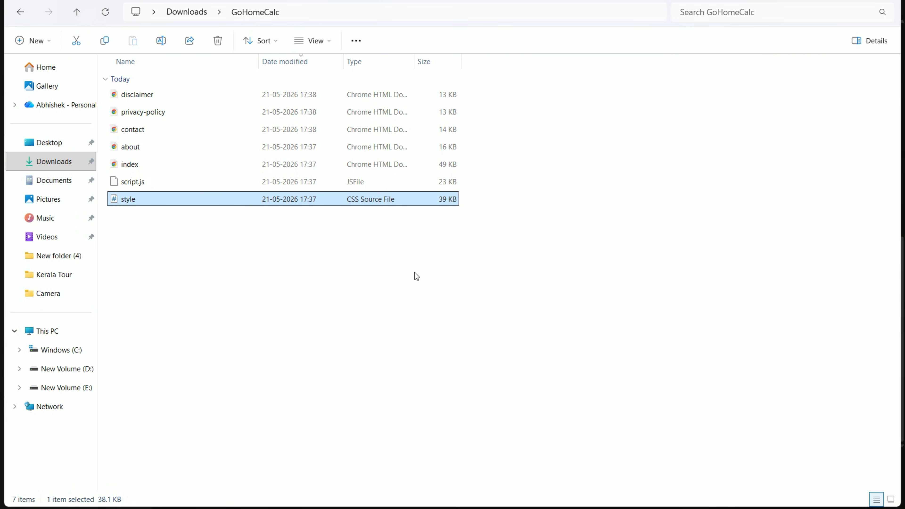
{"action": "left_click_drag", "start_coordinate": [513, 316], "coordinate": [129, 96]}
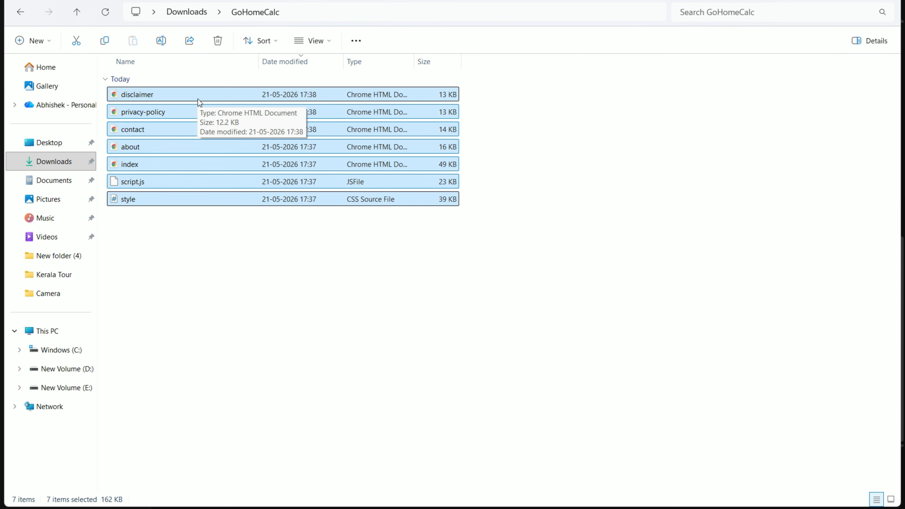
{"action": "left_click", "coordinate": [496, 311]}
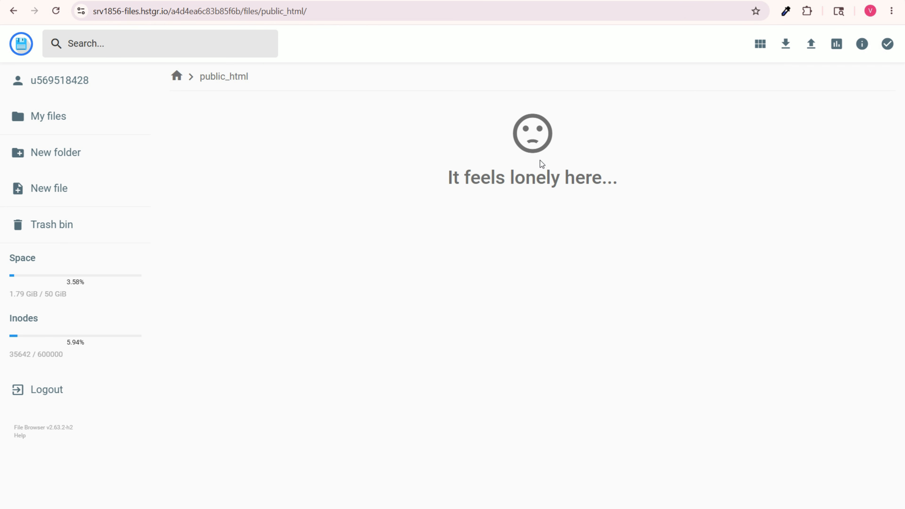
Step: Upload all seven website files from the GoHomeCalc folder in Downloads to the public_html folder
{"action": "left_click", "coordinate": [812, 51]}
{"action": "left_click", "coordinate": [393, 295]}
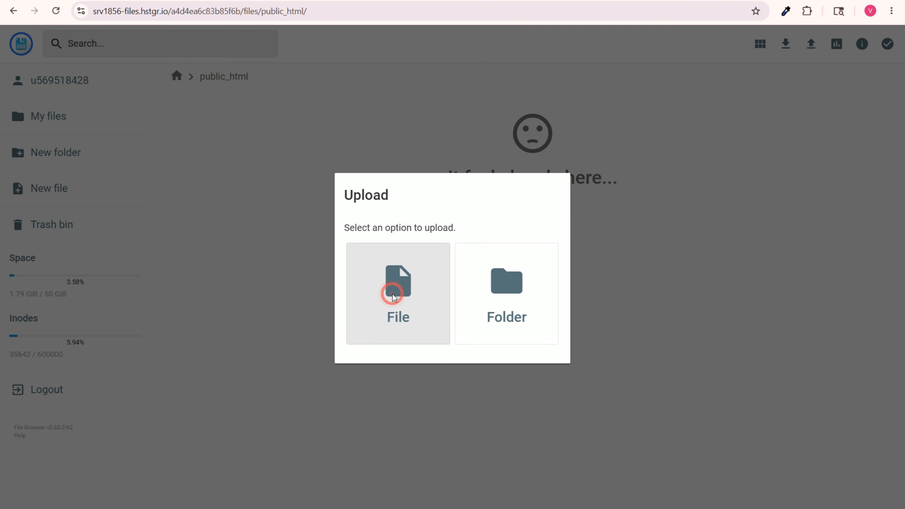
{"action": "left_click", "coordinate": [121, 8]}
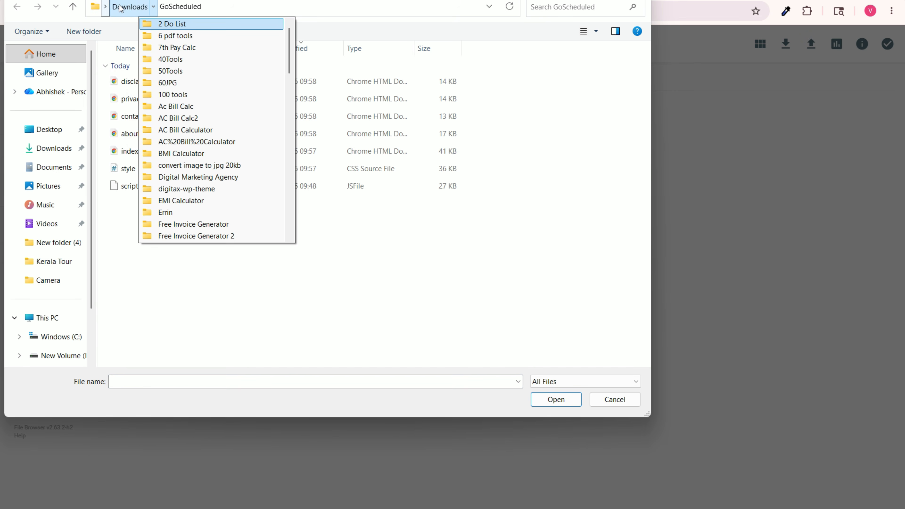
{"action": "left_click", "coordinate": [121, 7]}
{"action": "double_click", "coordinate": [269, 88]}
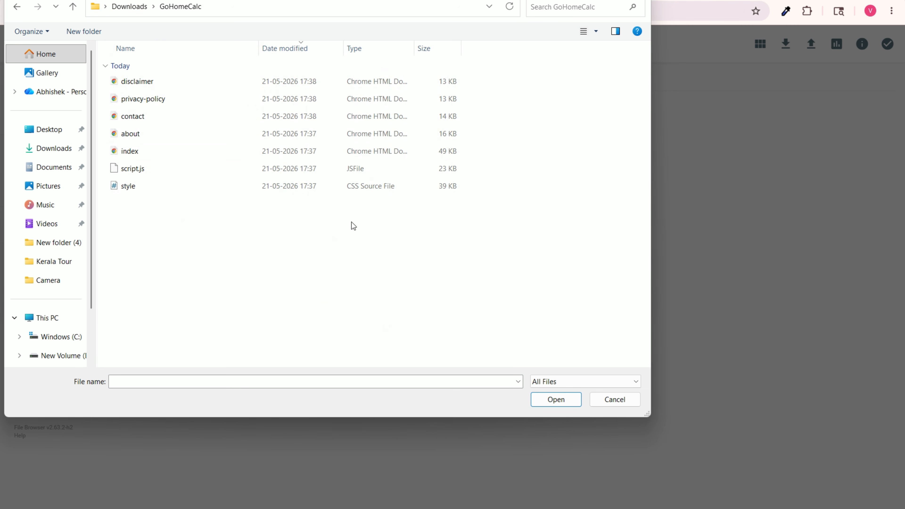
{"action": "left_click_drag", "start_coordinate": [575, 237], "coordinate": [318, 120]}
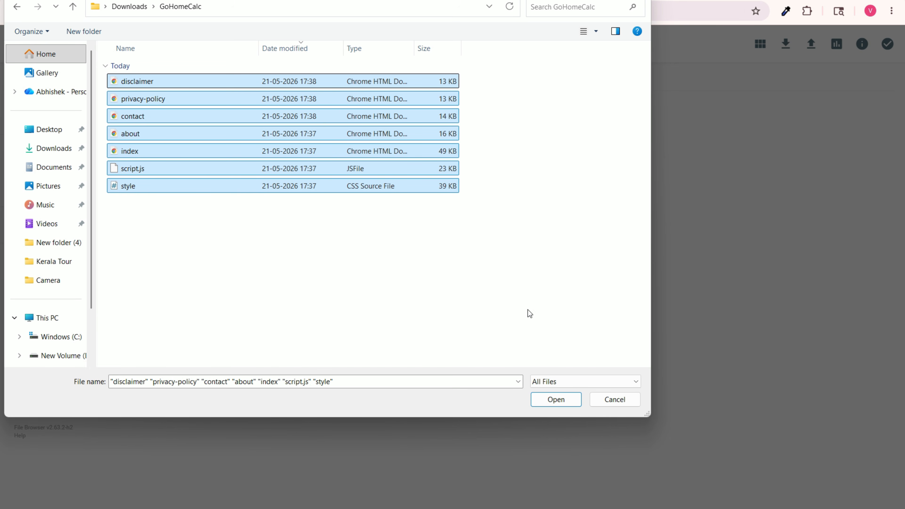
{"action": "left_click", "coordinate": [565, 406]}
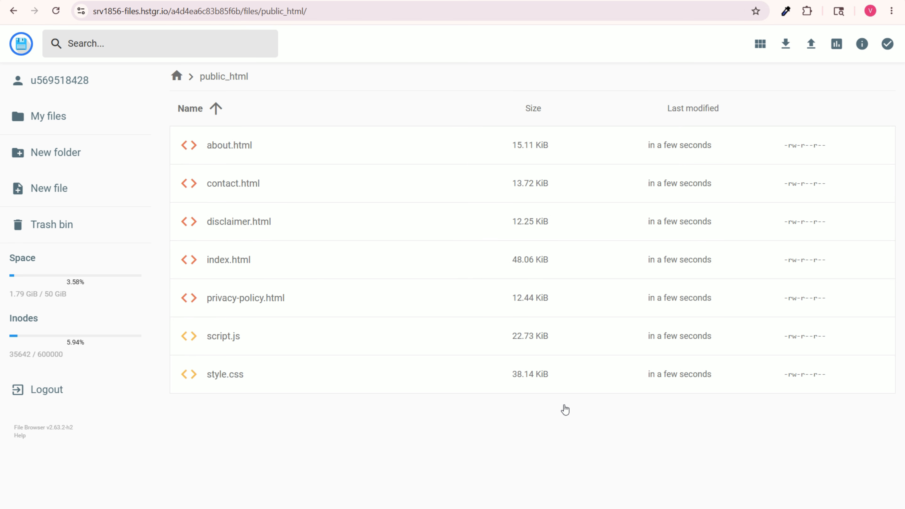
Step: Reload mytoolhouse.online and look over the layout of the homepage down to the budget calculator inputs
{"action": "key", "text": "ctrl+Tab"}
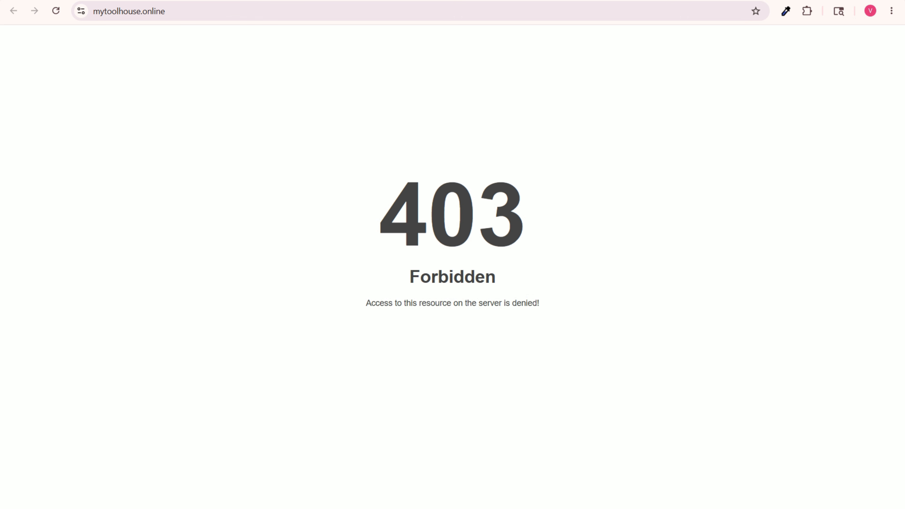
{"action": "left_click", "coordinate": [61, 14]}
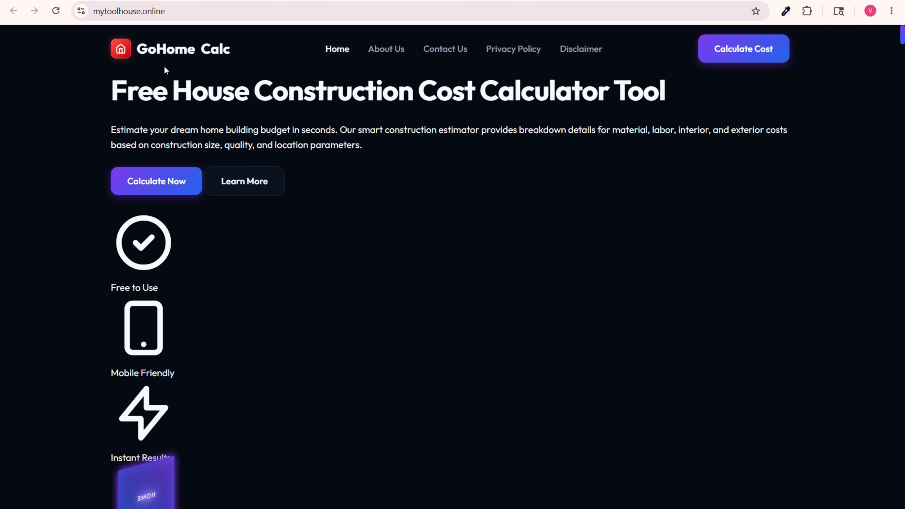
{"action": "scroll", "coordinate": [321, 301], "scroll_direction": "down", "scroll_amount": 15}
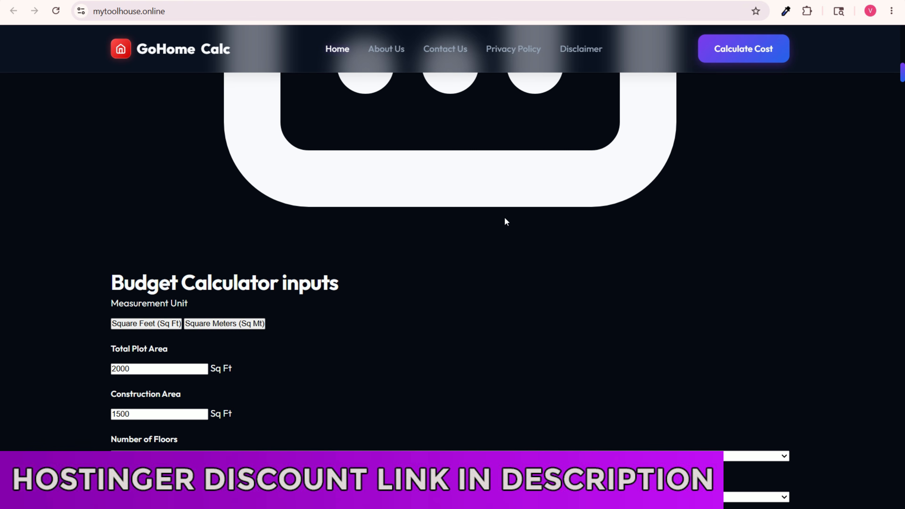
{"action": "scroll", "coordinate": [527, 227], "scroll_direction": "down", "scroll_amount": 8}
{"action": "scroll", "coordinate": [527, 227], "scroll_direction": "up", "scroll_amount": 7}
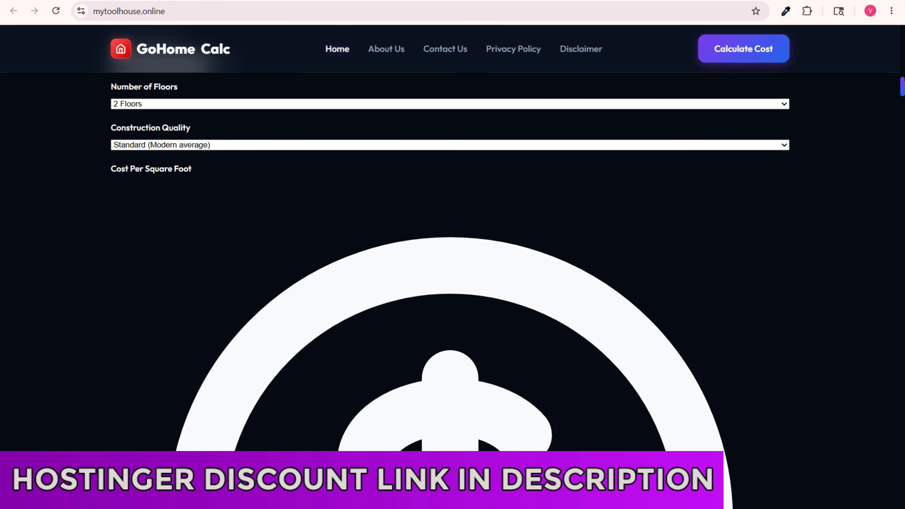
{"action": "scroll", "coordinate": [771, 271], "scroll_direction": "up", "scroll_amount": 11}
{"action": "scroll", "coordinate": [679, 118], "scroll_direction": "up", "scroll_amount": 10}
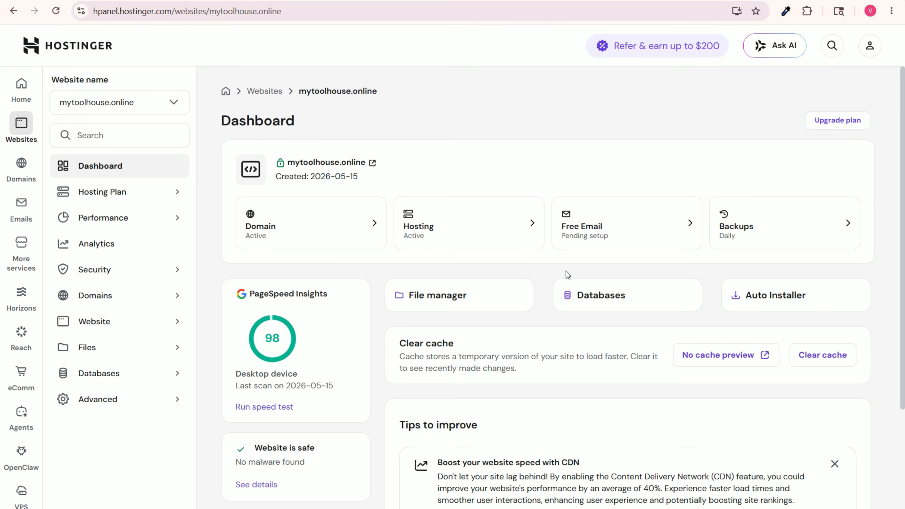
Step: Clear the Hostinger cache for mytoolhouse.online and reload the live site
{"action": "left_click", "coordinate": [816, 356]}
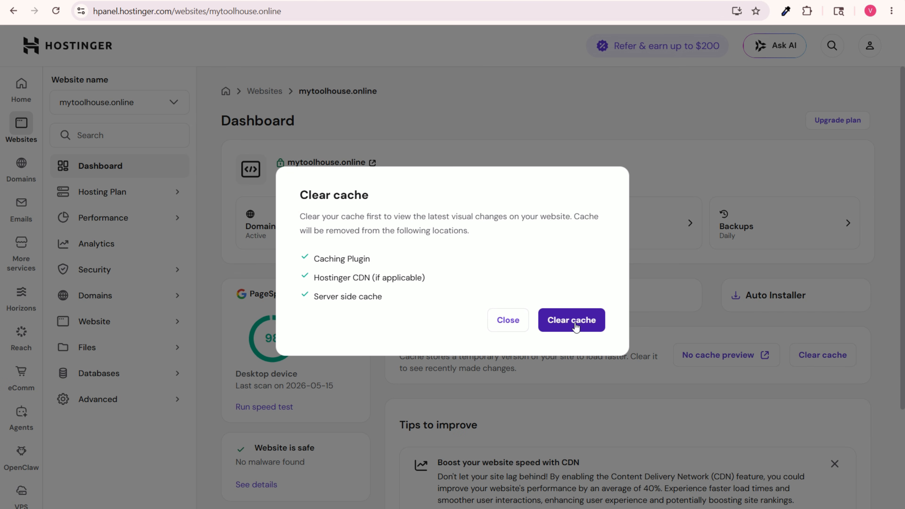
{"action": "left_click", "coordinate": [576, 324]}
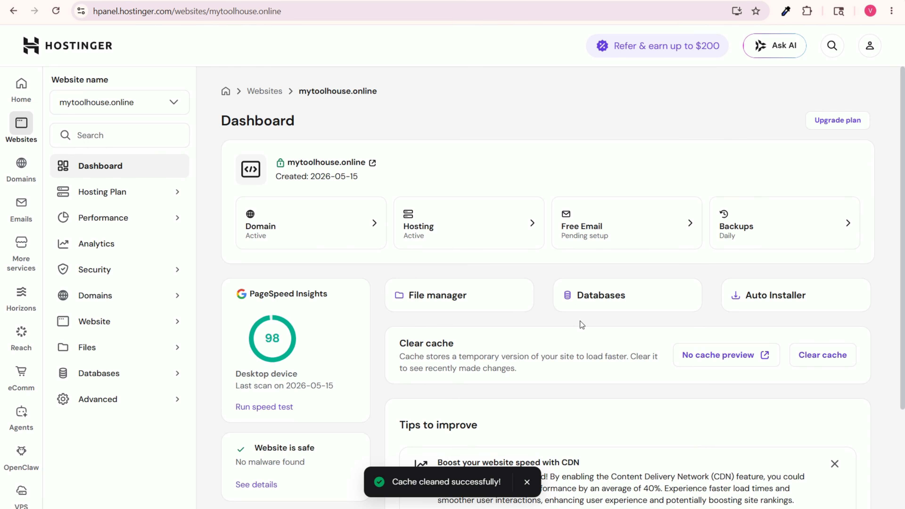
{"action": "left_click", "coordinate": [50, 1]}
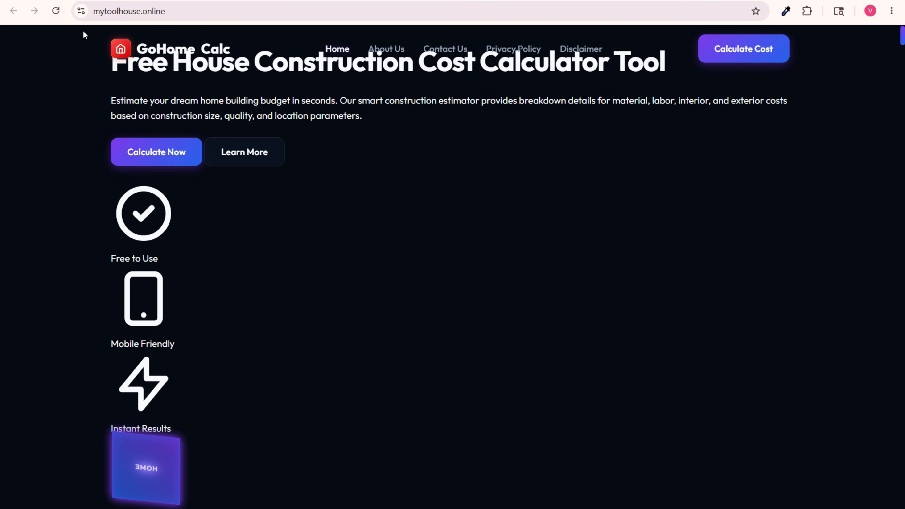
{"action": "left_click", "coordinate": [54, 11]}
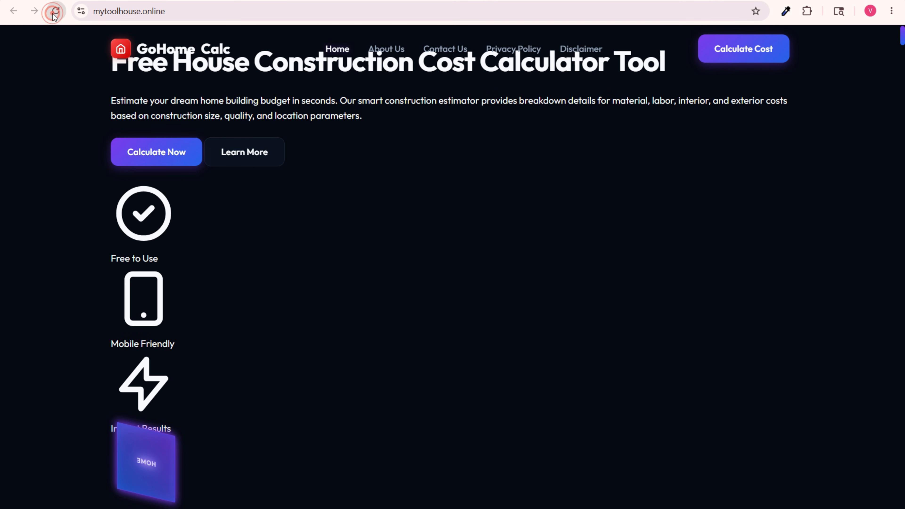
Step: Open the browser's Delete browsing data dialog
{"action": "left_click", "coordinate": [143, 1]}
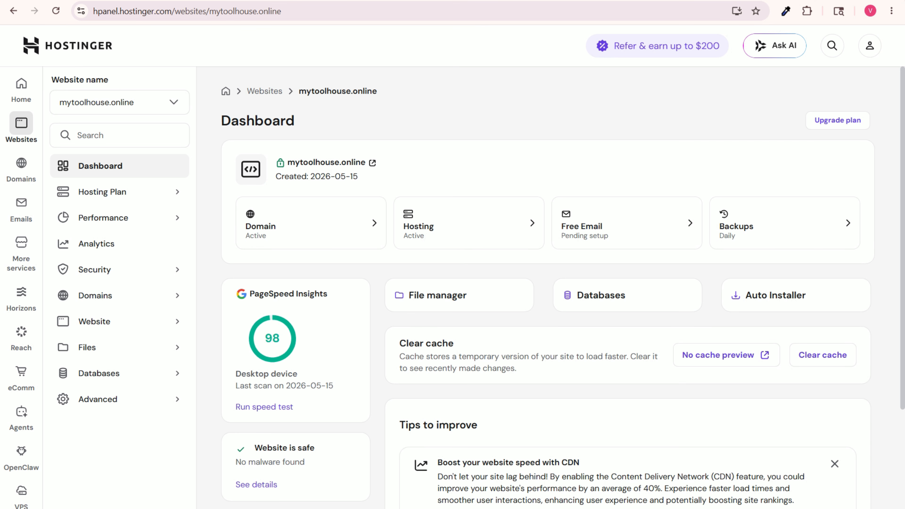
{"action": "key", "text": "ctrl+shift+Delete"}
{"action": "left_click", "coordinate": [454, 303]}
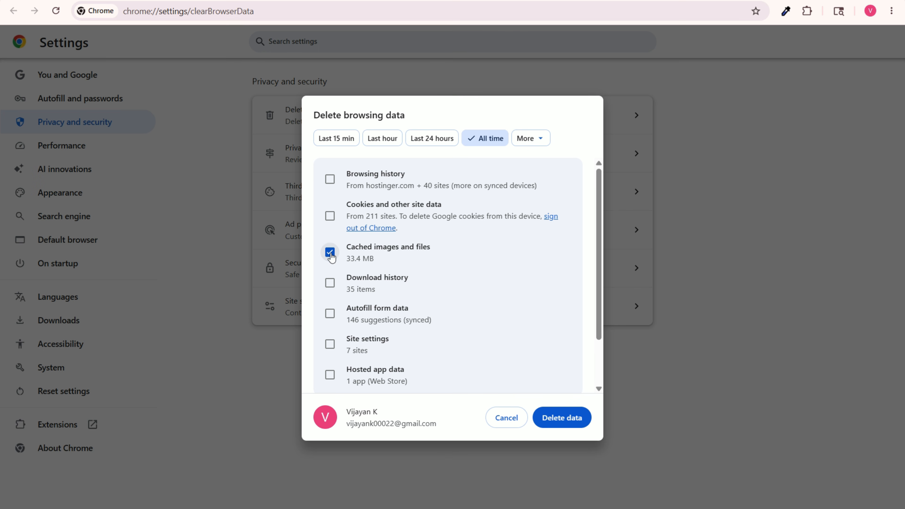
{"action": "left_click", "coordinate": [329, 180]}
{"action": "left_click", "coordinate": [330, 216]}
{"action": "left_click", "coordinate": [329, 283]}
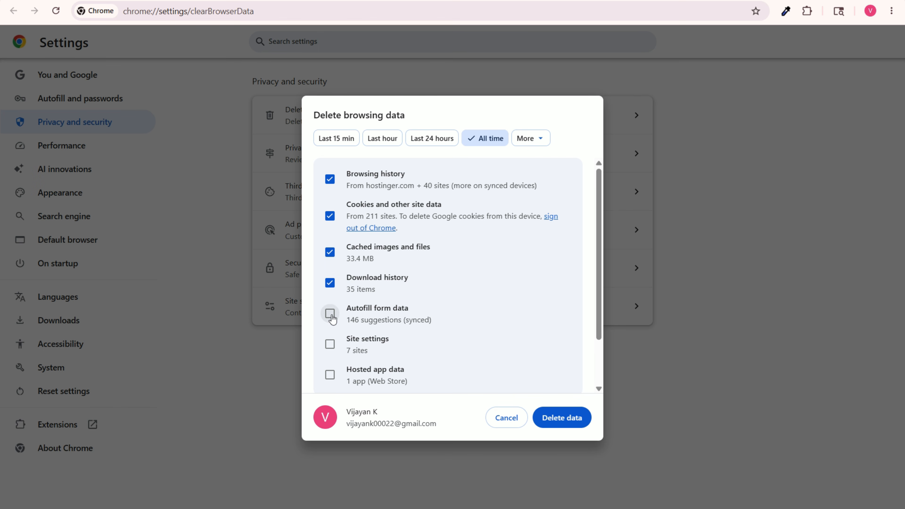
{"action": "left_click", "coordinate": [330, 314]}
{"action": "left_click", "coordinate": [331, 346]}
{"action": "left_click", "coordinate": [329, 377]}
{"action": "left_click", "coordinate": [330, 371]}
{"action": "left_click", "coordinate": [331, 343]}
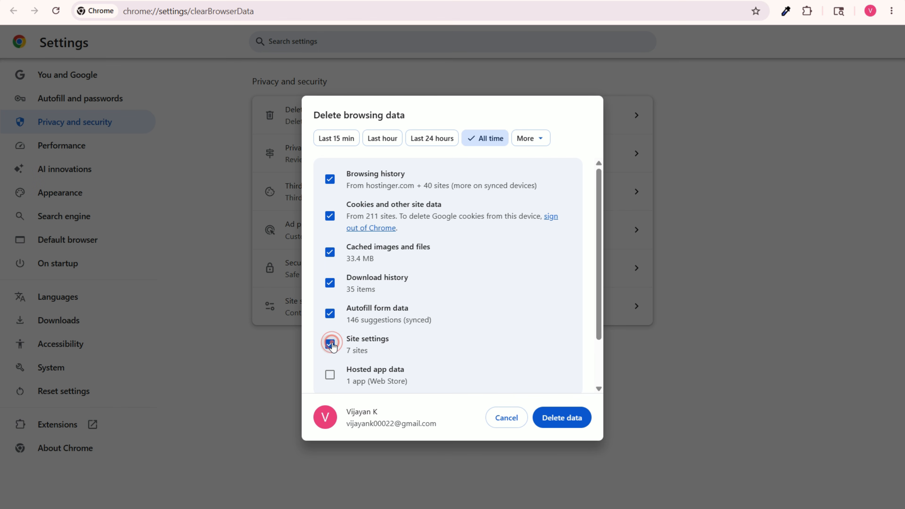
{"action": "left_click", "coordinate": [332, 312]}
{"action": "left_click", "coordinate": [329, 283]}
{"action": "left_click", "coordinate": [329, 216]}
{"action": "left_click", "coordinate": [329, 179]}
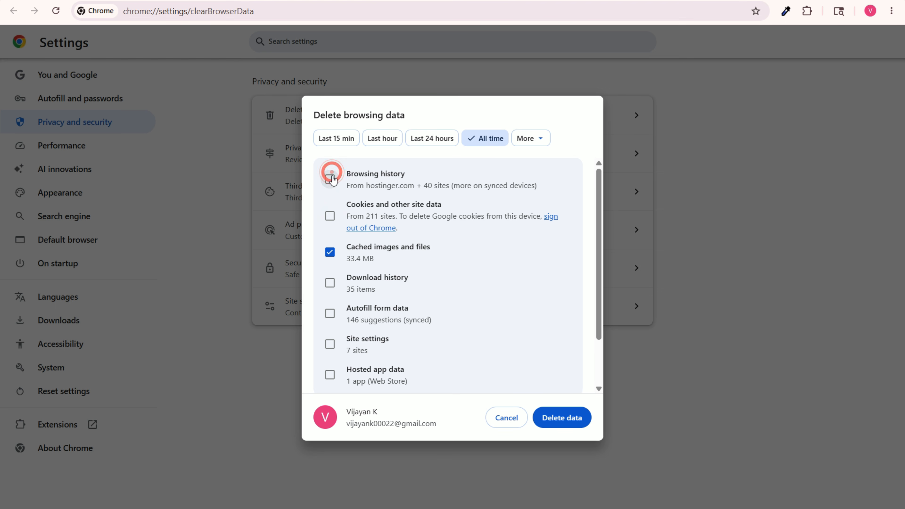
Step: Delete only the cached images and files for all time from the browser and reload mytoolhouse.online
{"action": "left_click", "coordinate": [539, 140]}
{"action": "left_click", "coordinate": [478, 128]}
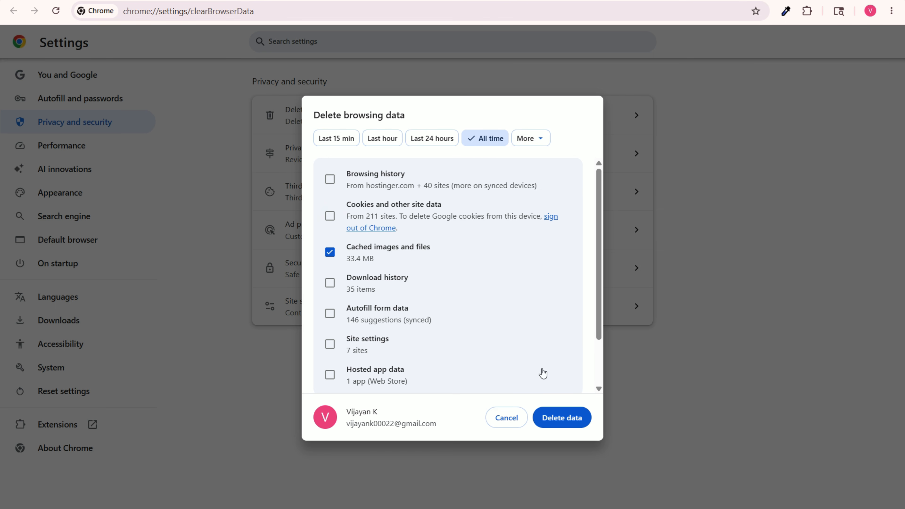
{"action": "left_click", "coordinate": [562, 418]}
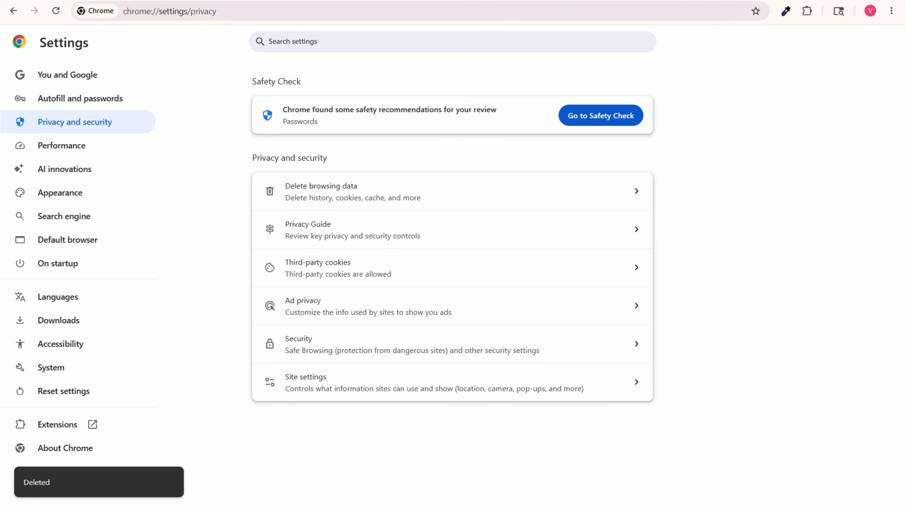
{"action": "left_click", "coordinate": [43, 0]}
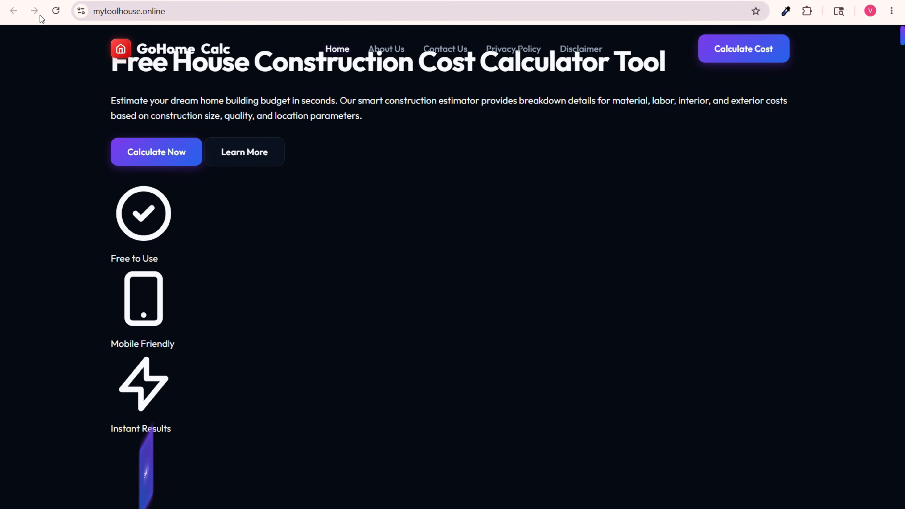
{"action": "left_click", "coordinate": [62, 12]}
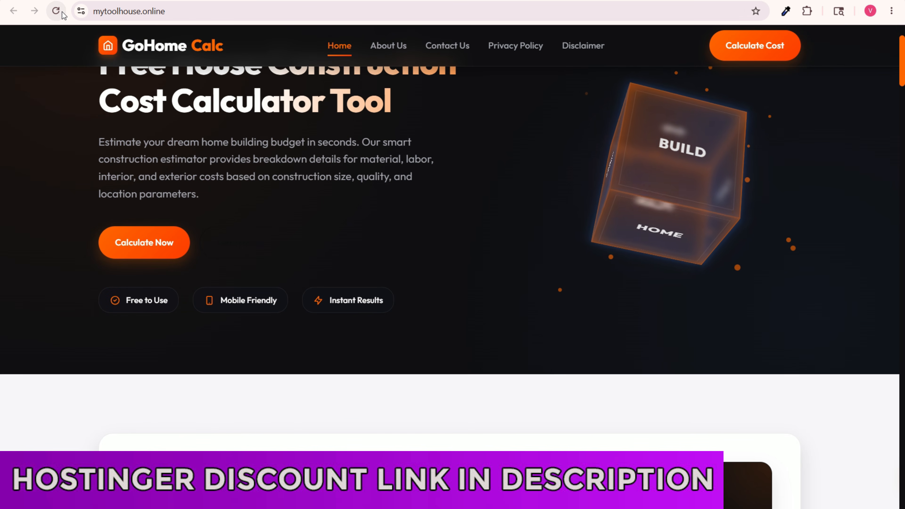
Step: Look through the GoHomeCalc homepage from the hero section and calculator down to the footer
{"action": "scroll", "coordinate": [580, 194], "scroll_direction": "up", "scroll_amount": 3}
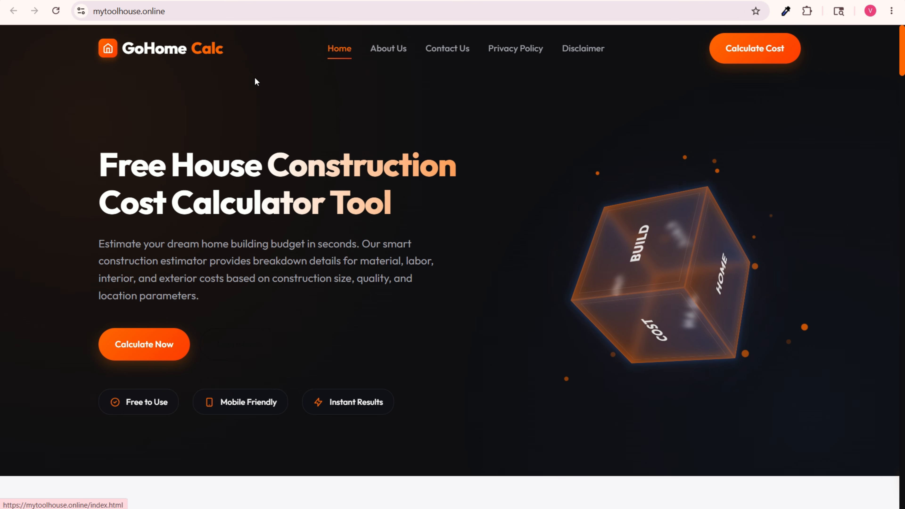
{"action": "scroll", "coordinate": [393, 188], "scroll_direction": "down", "scroll_amount": 10}
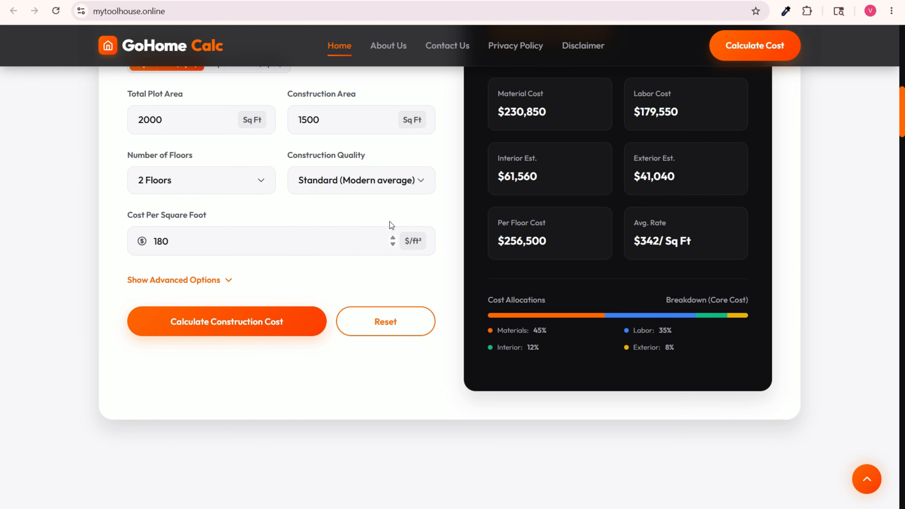
{"action": "scroll", "coordinate": [413, 227], "scroll_direction": "up", "scroll_amount": 3}
{"action": "scroll", "coordinate": [394, 219], "scroll_direction": "down", "scroll_amount": 15}
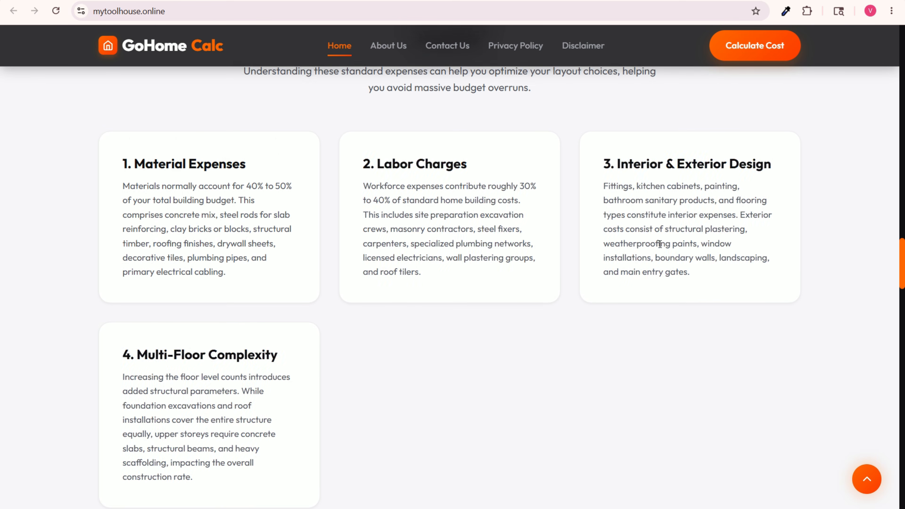
{"action": "scroll", "coordinate": [660, 244], "scroll_direction": "down", "scroll_amount": 20}
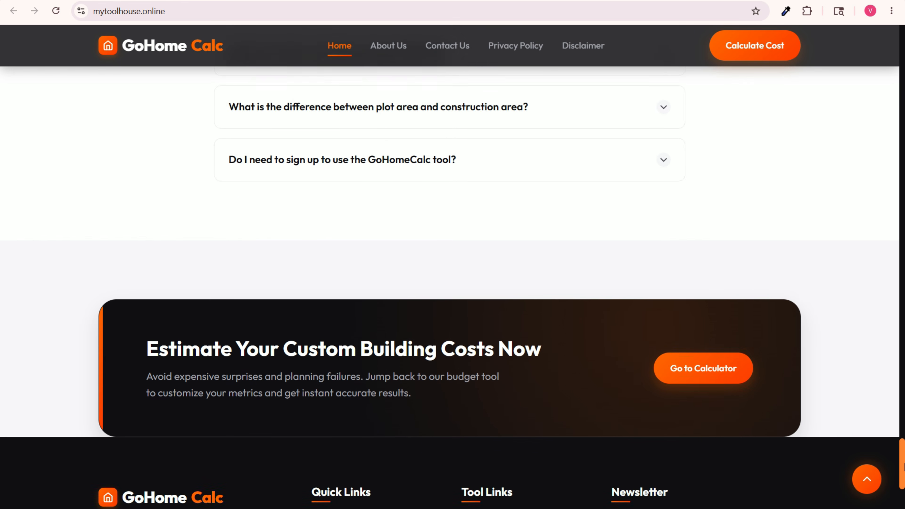
{"action": "scroll", "coordinate": [452, 285], "scroll_direction": "down", "scroll_amount": 4}
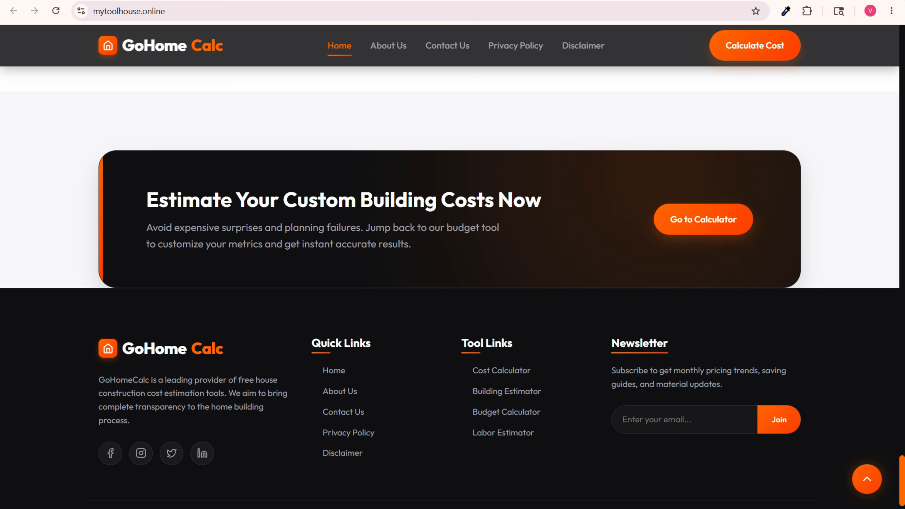
{"action": "scroll", "coordinate": [714, 254], "scroll_direction": "up", "scroll_amount": 20}
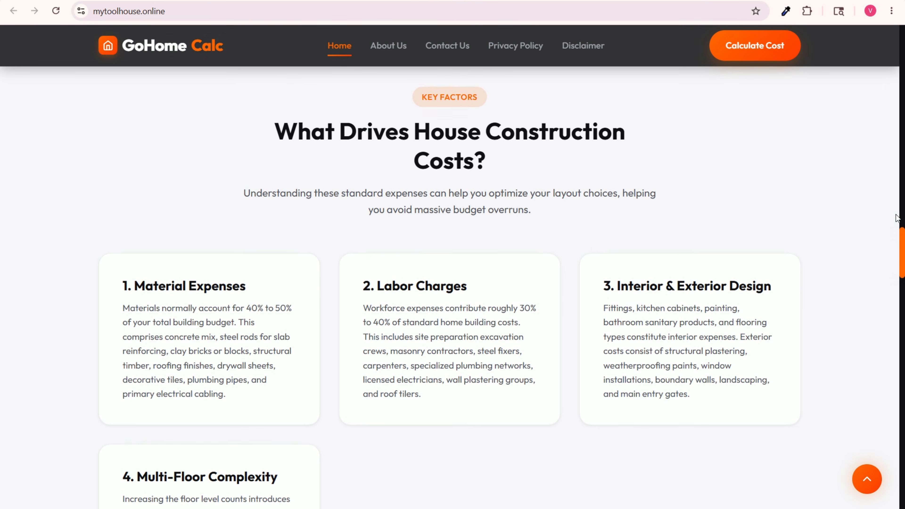
{"action": "scroll", "coordinate": [896, 213], "scroll_direction": "up", "scroll_amount": 20}
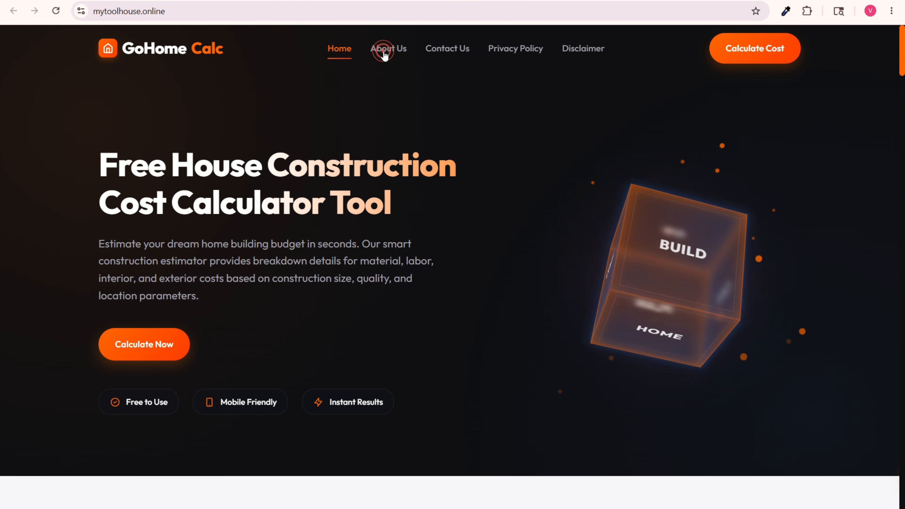
Step: Open the About Us page and examine its sections and the "Empowering Future Homeowners Since 2026" heading
{"action": "left_click", "coordinate": [386, 48]}
{"action": "scroll", "coordinate": [526, 220], "scroll_direction": "down", "scroll_amount": 20}
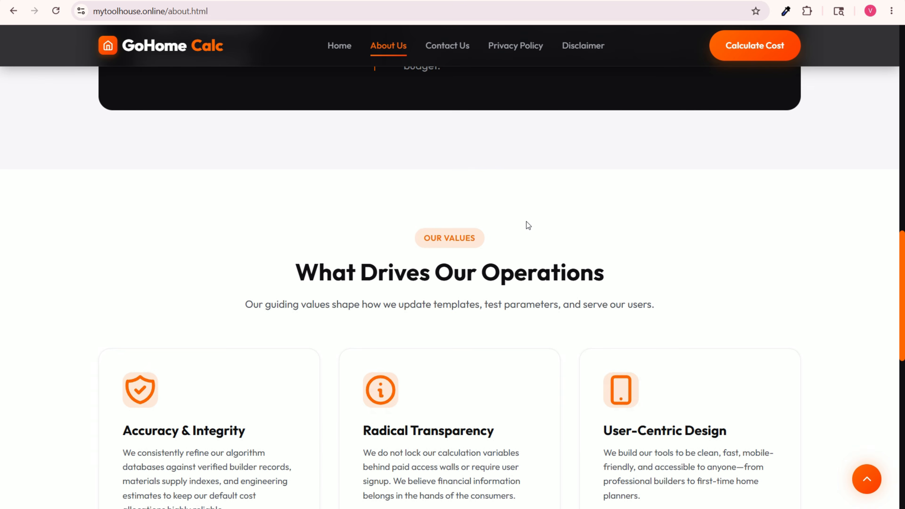
{"action": "scroll", "coordinate": [528, 230], "scroll_direction": "down", "scroll_amount": 3}
{"action": "scroll", "coordinate": [745, 234], "scroll_direction": "up", "scroll_amount": 20}
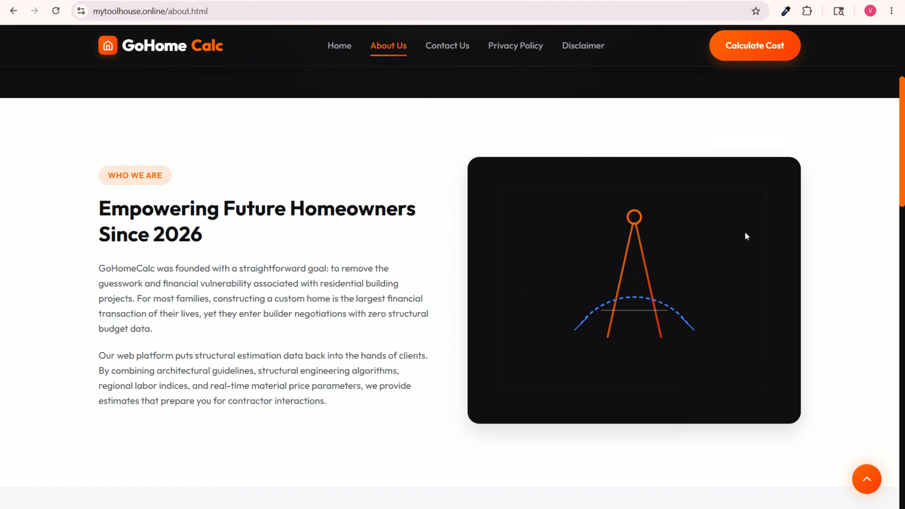
{"action": "scroll", "coordinate": [345, 355], "scroll_direction": "down", "scroll_amount": 3}
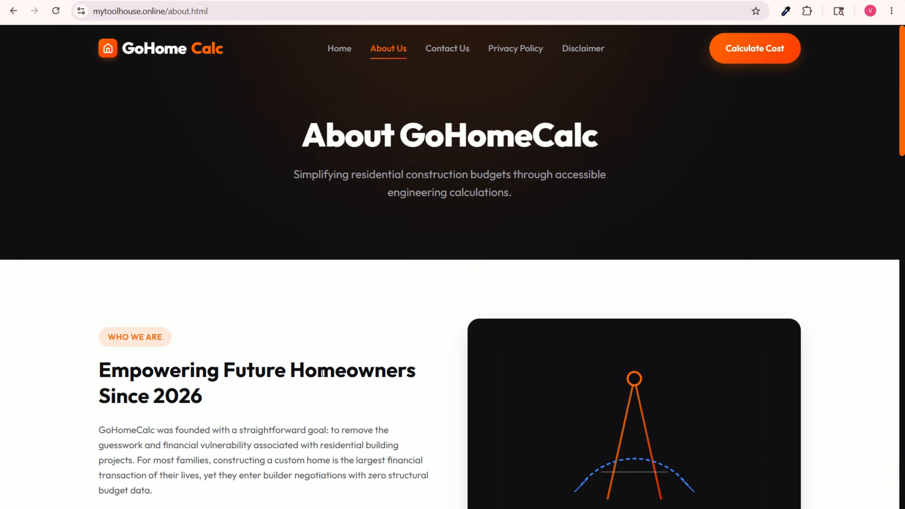
{"action": "left_click_drag", "start_coordinate": [306, 258], "coordinate": [359, 260]}
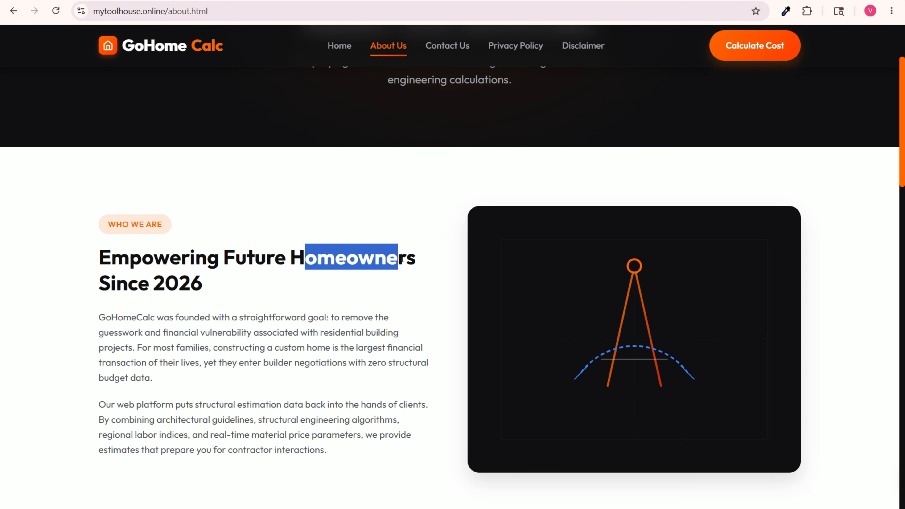
{"action": "left_click", "coordinate": [306, 257]}
{"action": "left_click_drag", "start_coordinate": [287, 258], "coordinate": [374, 284]}
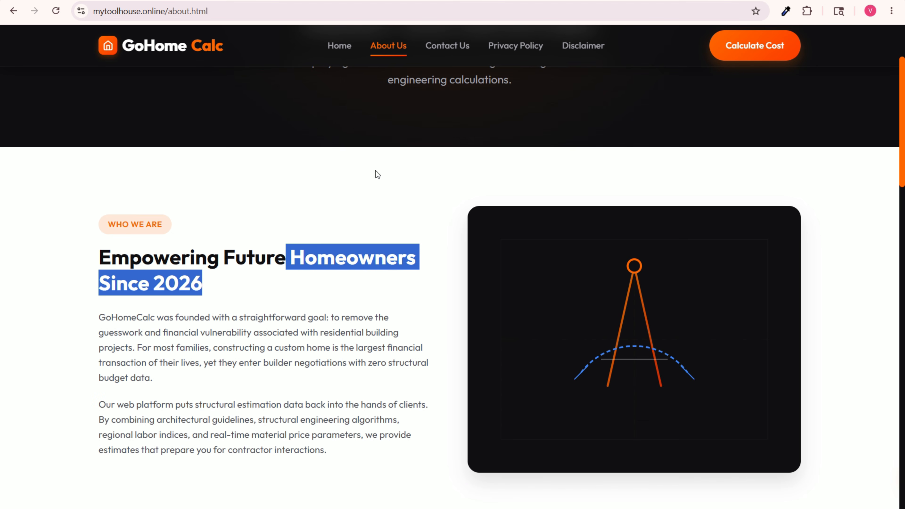
Step: Open the Contact Us page and look through its support contact cards and the Send Us A Message form
{"action": "left_click", "coordinate": [440, 48]}
{"action": "scroll", "coordinate": [662, 328], "scroll_direction": "down", "scroll_amount": 7}
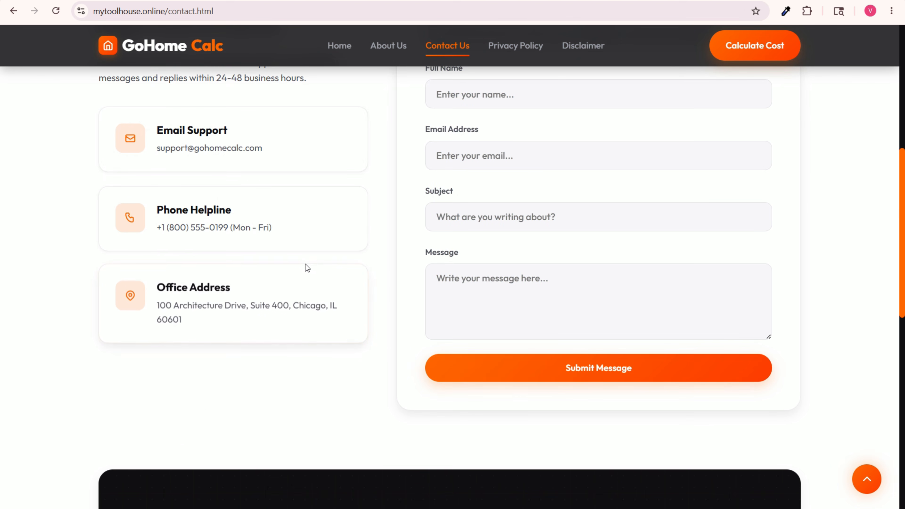
{"action": "scroll", "coordinate": [301, 265], "scroll_direction": "down", "scroll_amount": 12}
{"action": "scroll", "coordinate": [641, 225], "scroll_direction": "up", "scroll_amount": 20}
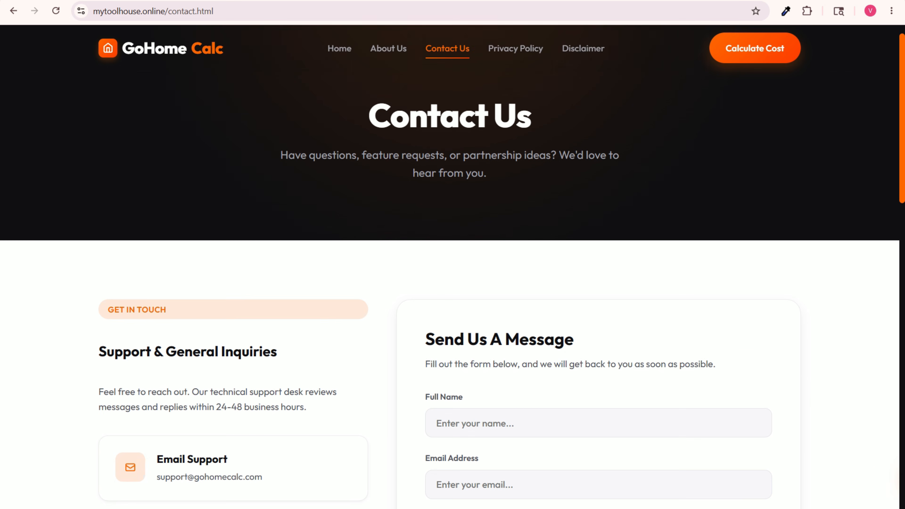
Step: Open the Privacy Policy page and look through it down to the footer
{"action": "left_click", "coordinate": [527, 52]}
{"action": "scroll", "coordinate": [495, 306], "scroll_direction": "down", "scroll_amount": 15}
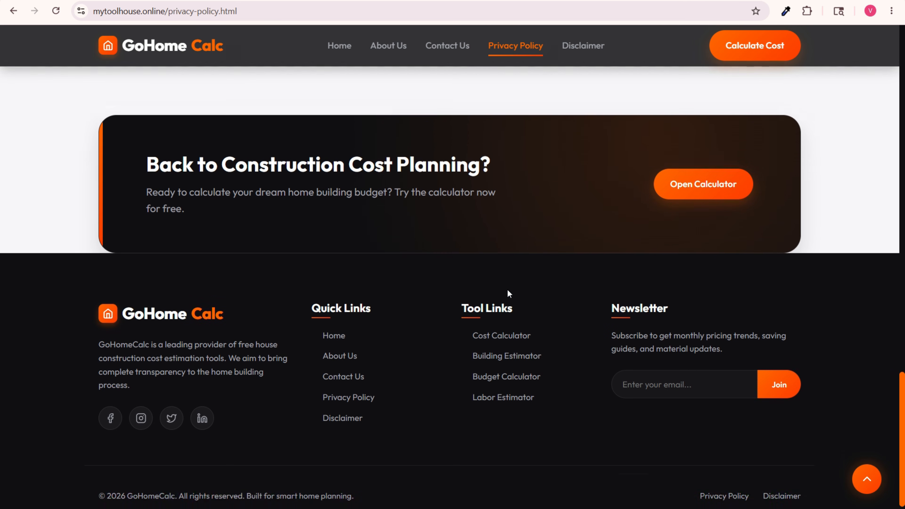
{"action": "scroll", "coordinate": [509, 293], "scroll_direction": "up", "scroll_amount": 8}
Step: Check the Disclaimer page and return to the site's Home page
{"action": "left_click", "coordinate": [591, 50]}
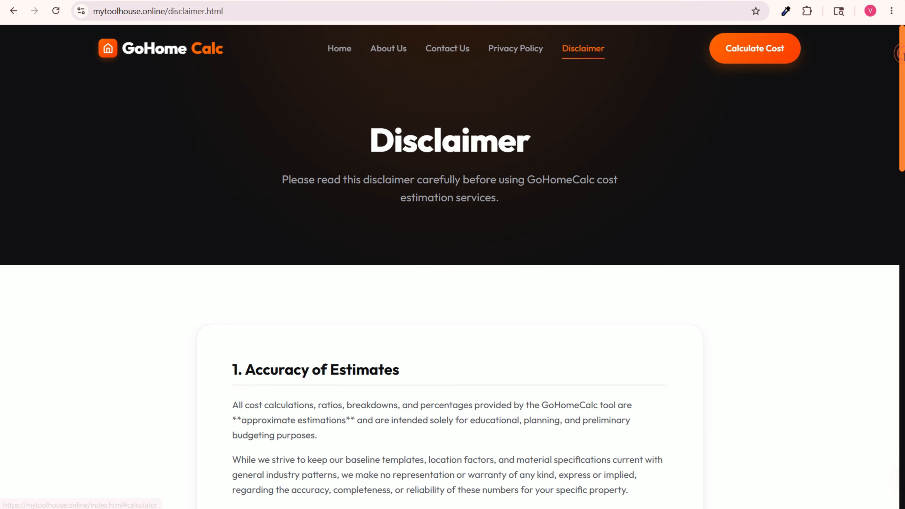
{"action": "left_click_drag", "start_coordinate": [902, 53], "coordinate": [904, 82]}
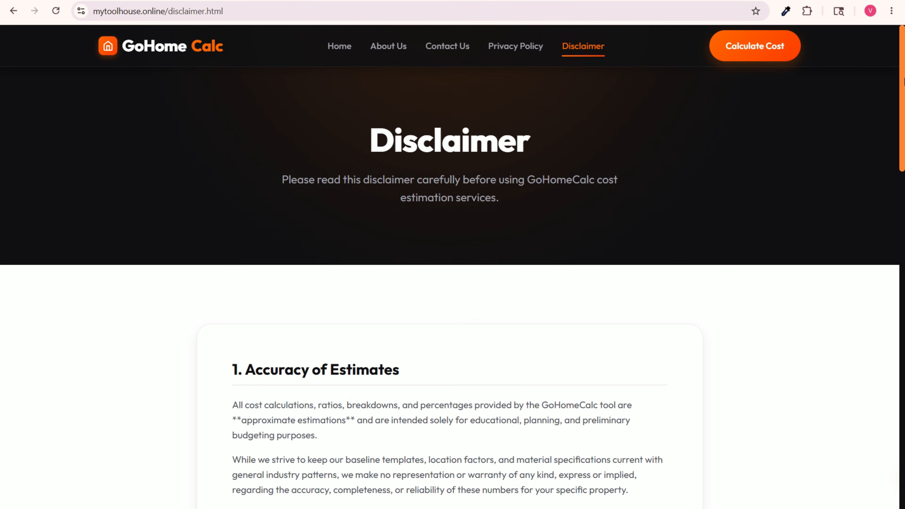
{"action": "left_click", "coordinate": [339, 46]}
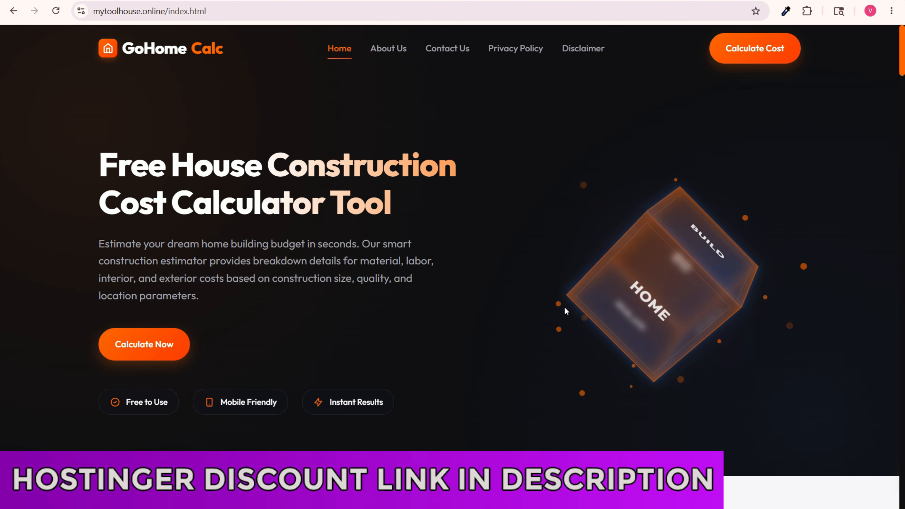
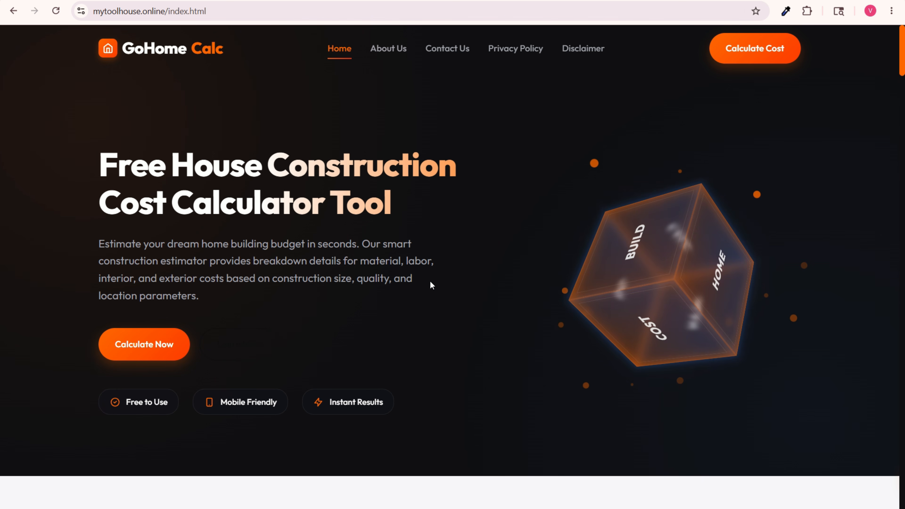
Step: Set both the Total Plot Area and the Construction Area in the budget calculator to 1000 sq ft
{"action": "scroll", "coordinate": [432, 278], "scroll_direction": "down", "scroll_amount": 5}
{"action": "scroll", "coordinate": [434, 278], "scroll_direction": "down", "scroll_amount": 5}
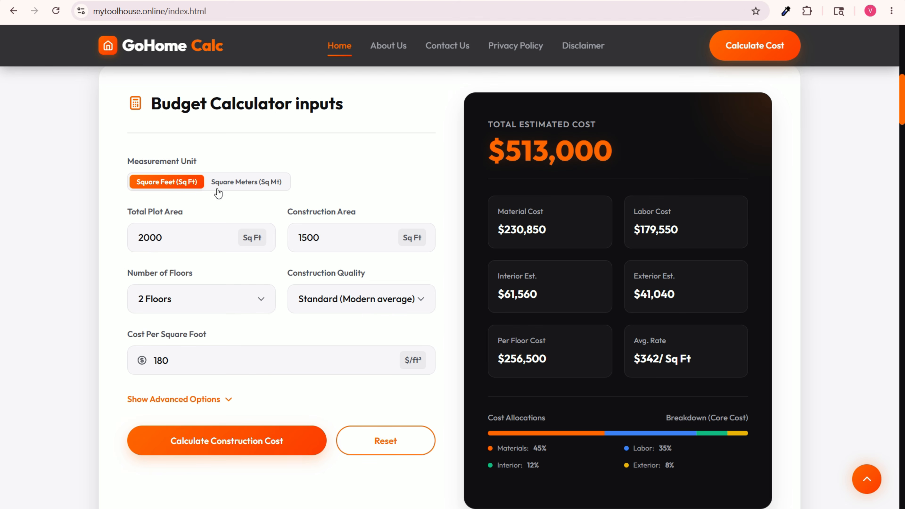
{"action": "left_click_drag", "start_coordinate": [174, 239], "coordinate": [92, 254]}
{"action": "type", "text": "10"}
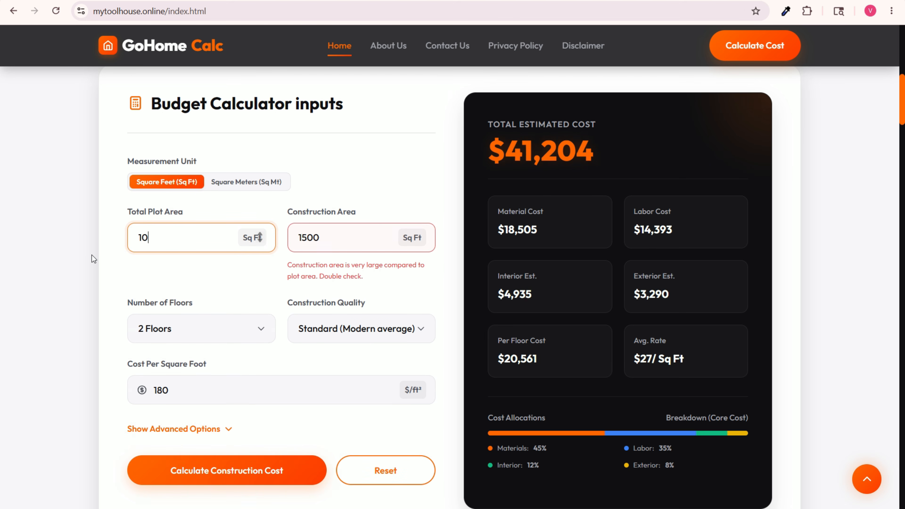
{"action": "type", "text": "00"}
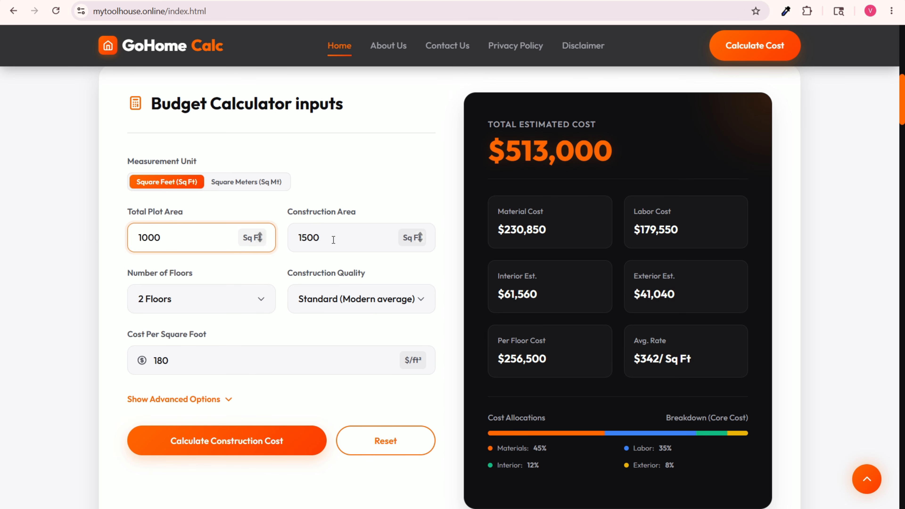
{"action": "left_click_drag", "start_coordinate": [333, 240], "coordinate": [292, 245]}
{"action": "type", "text": "10000"}
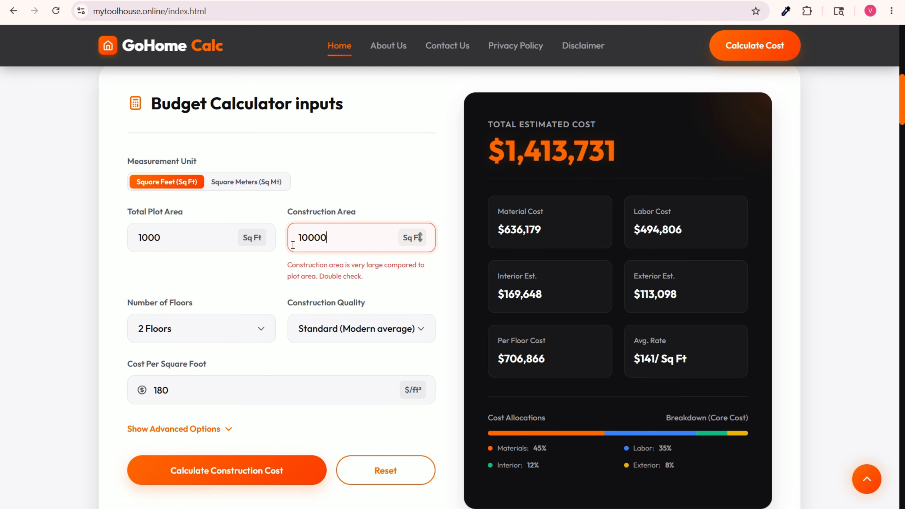
{"action": "key", "text": "BackSpace"}
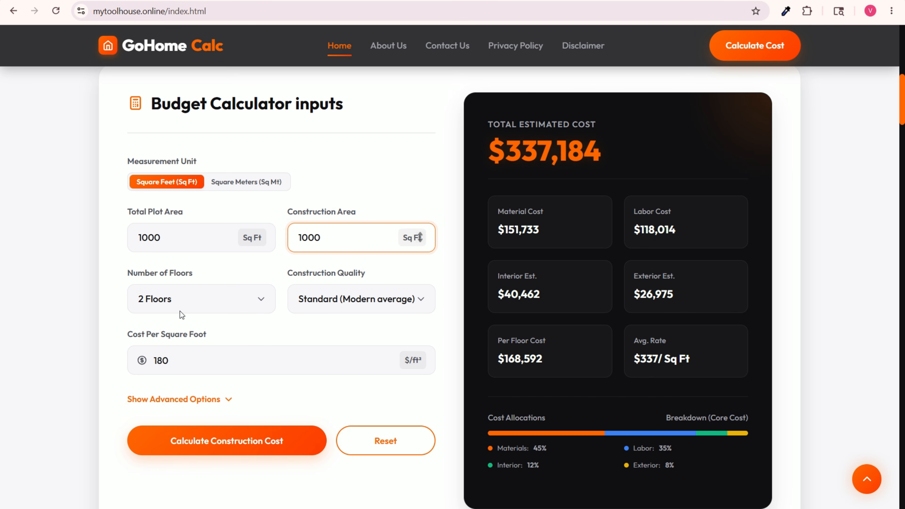
Step: Choose 2 Floors as the number of floors and Basic (Economy finish) as the construction quality
{"action": "left_click", "coordinate": [178, 303]}
{"action": "left_click", "coordinate": [179, 342]}
{"action": "left_click", "coordinate": [348, 305]}
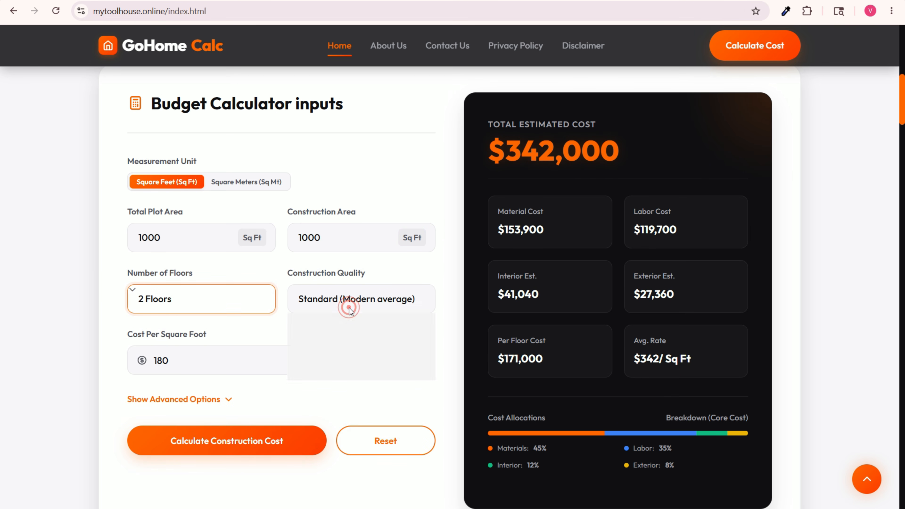
{"action": "left_click", "coordinate": [339, 326]}
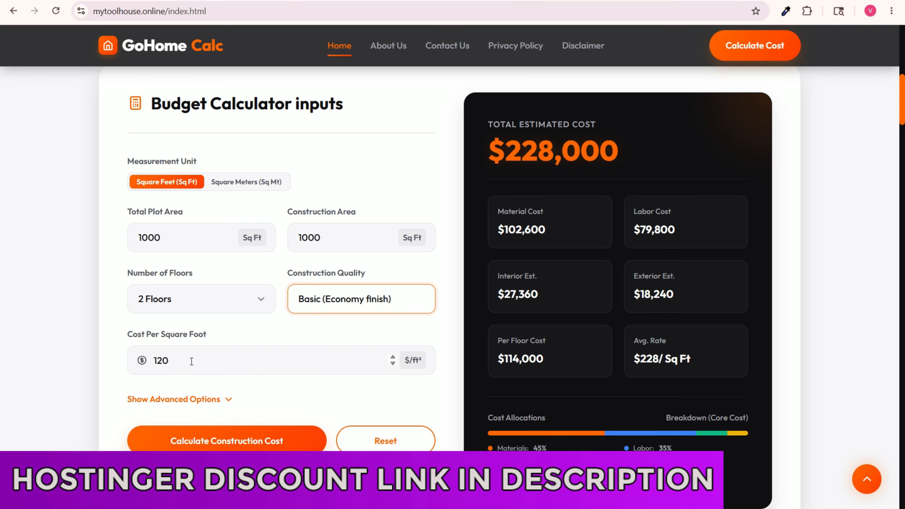
Step: Show the calculator's advanced options and calculate the construction cost
{"action": "left_click_drag", "start_coordinate": [190, 364], "coordinate": [151, 361]}
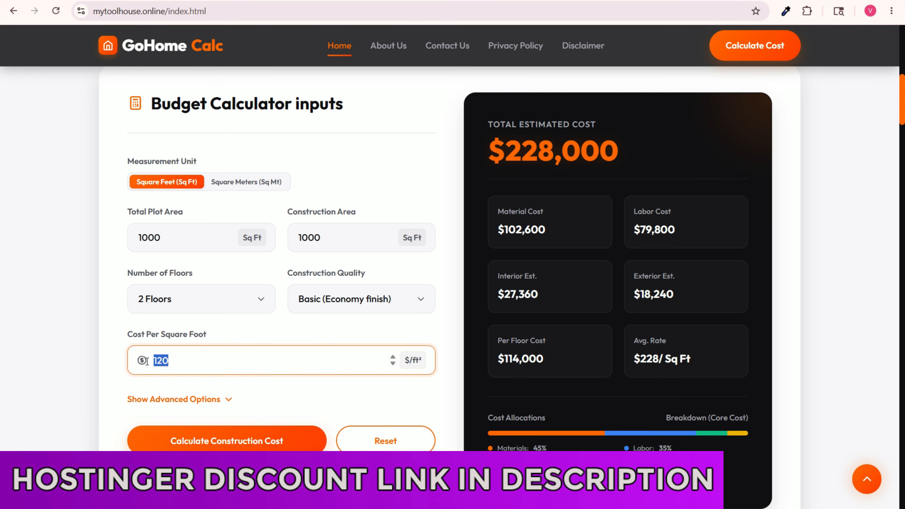
{"action": "left_click", "coordinate": [203, 399]}
{"action": "scroll", "coordinate": [281, 363], "scroll_direction": "down", "scroll_amount": 5}
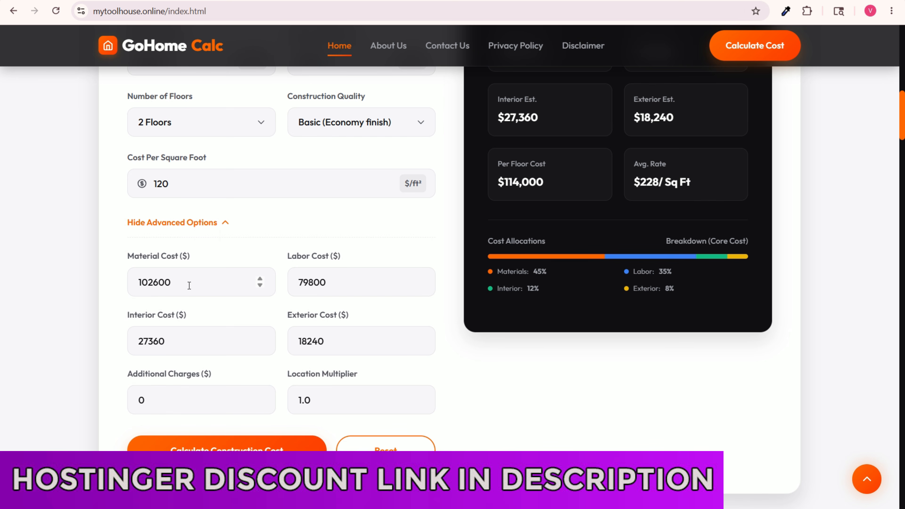
{"action": "left_click", "coordinate": [222, 454]}
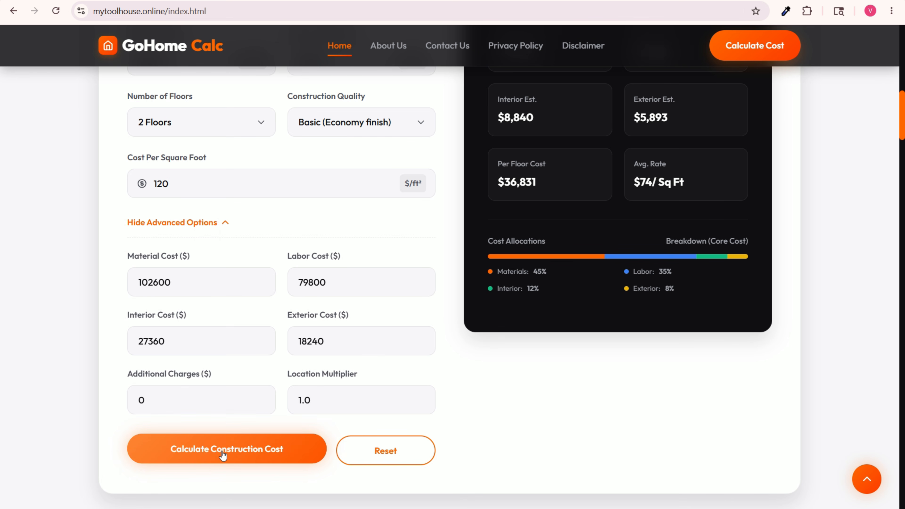
{"action": "scroll", "coordinate": [720, 411], "scroll_direction": "up", "scroll_amount": 10}
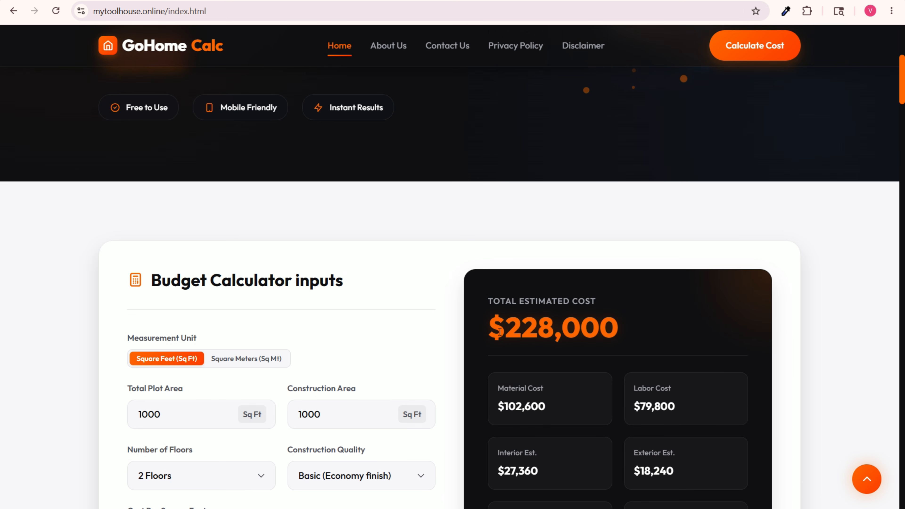
Step: Examine the cost per square foot, the advanced cost fields and the estimated cost breakdown in the calculator
{"action": "scroll", "coordinate": [670, 318], "scroll_direction": "down", "scroll_amount": 8}
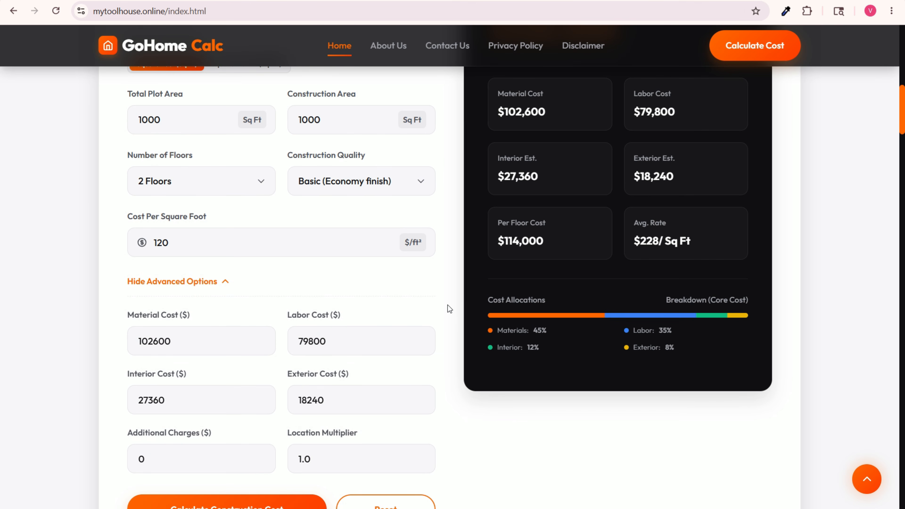
{"action": "scroll", "coordinate": [282, 338], "scroll_direction": "down", "scroll_amount": 3}
{"action": "scroll", "coordinate": [184, 171], "scroll_direction": "up", "scroll_amount": 3}
{"action": "double_click", "coordinate": [184, 247]}
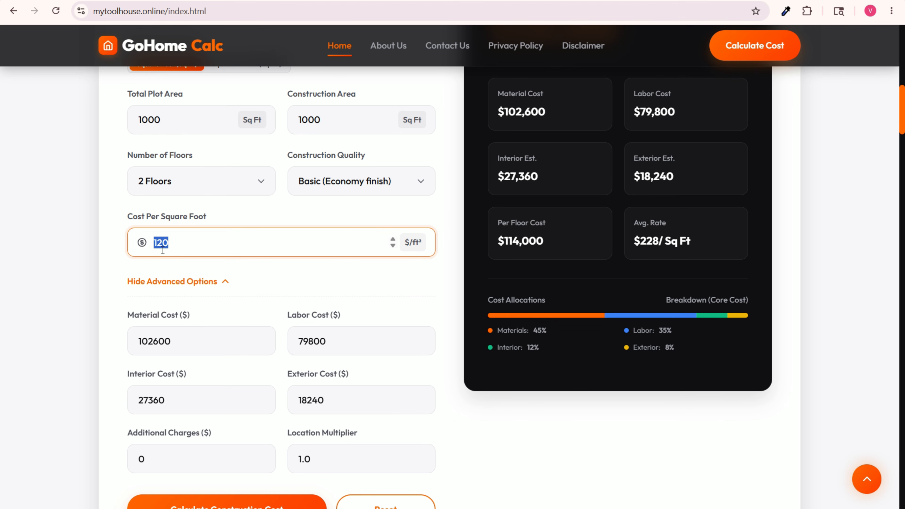
{"action": "left_click", "coordinate": [187, 242]}
{"action": "scroll", "coordinate": [248, 297], "scroll_direction": "down", "scroll_amount": 2}
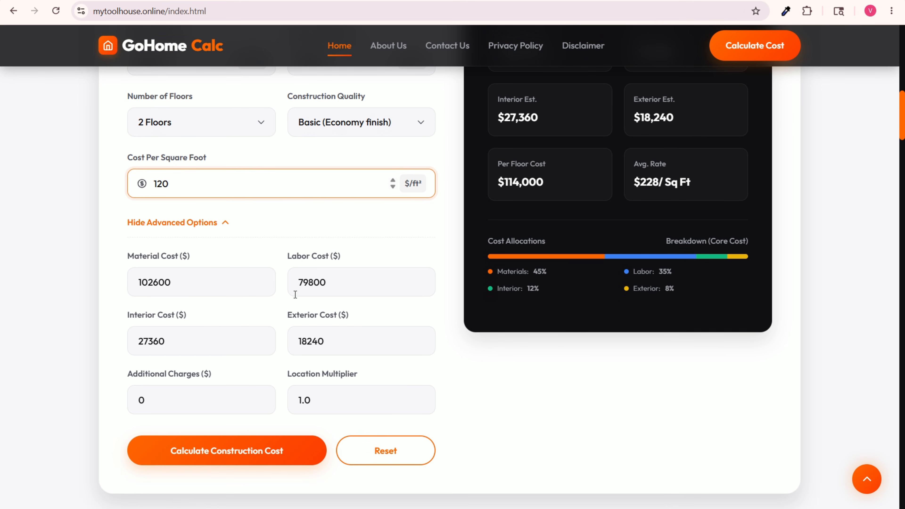
{"action": "double_click", "coordinate": [322, 282]}
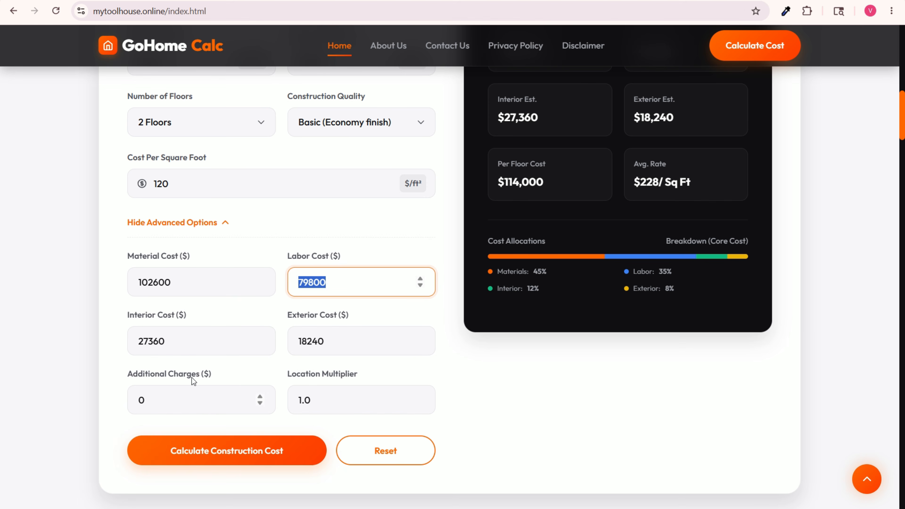
{"action": "double_click", "coordinate": [154, 397]}
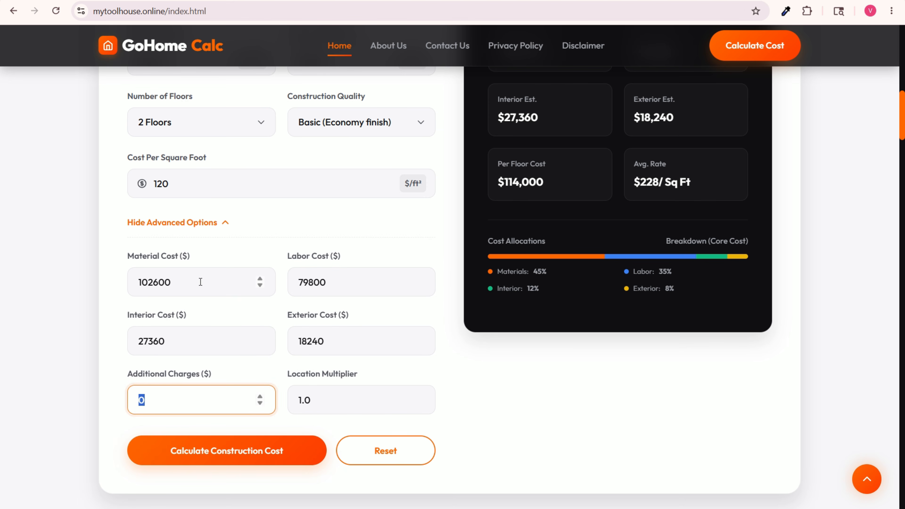
{"action": "scroll", "coordinate": [274, 301], "scroll_direction": "up", "scroll_amount": 5}
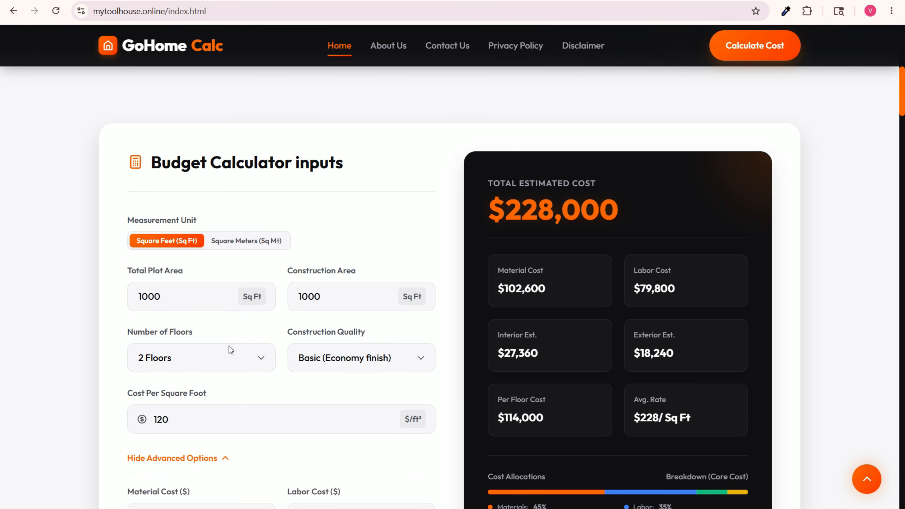
{"action": "scroll", "coordinate": [233, 346], "scroll_direction": "down", "scroll_amount": 3}
{"action": "scroll", "coordinate": [555, 221], "scroll_direction": "up", "scroll_amount": 4}
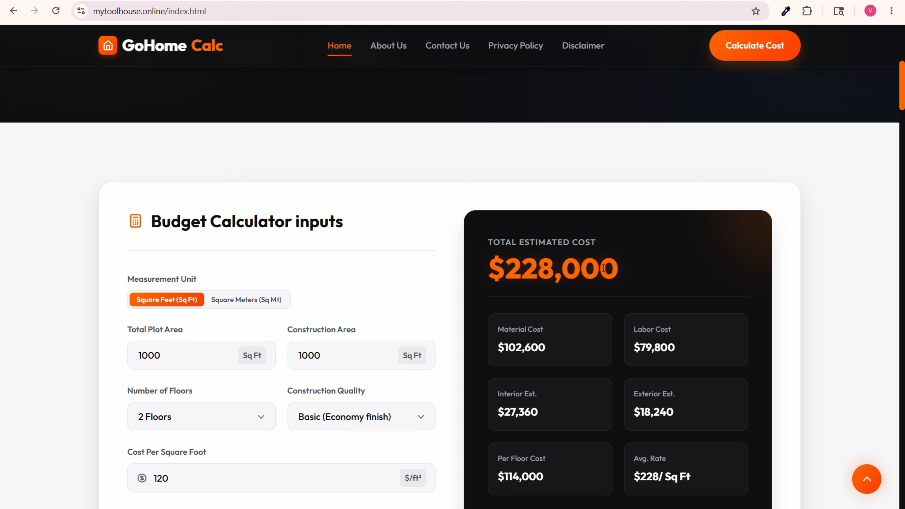
{"action": "scroll", "coordinate": [603, 268], "scroll_direction": "down", "scroll_amount": 3}
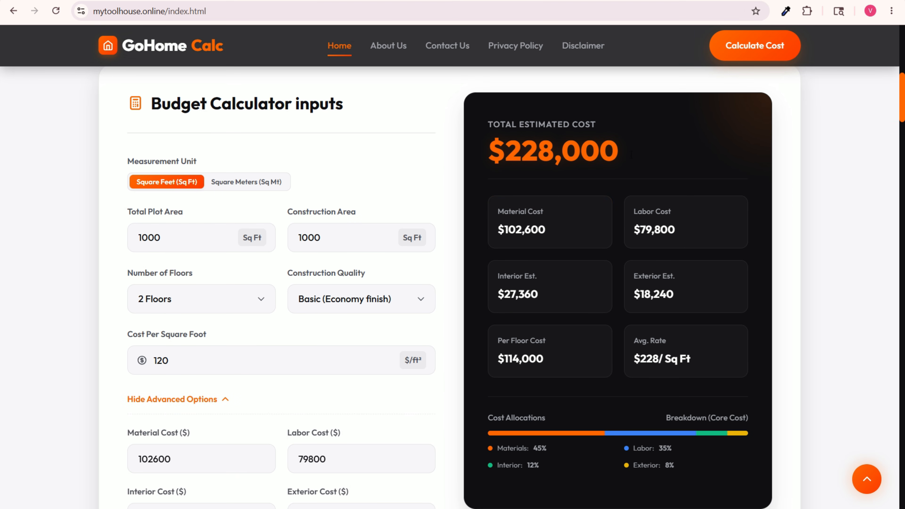
Step: Set the Cost Per Square Foot to 50
{"action": "left_click", "coordinate": [141, 358]}
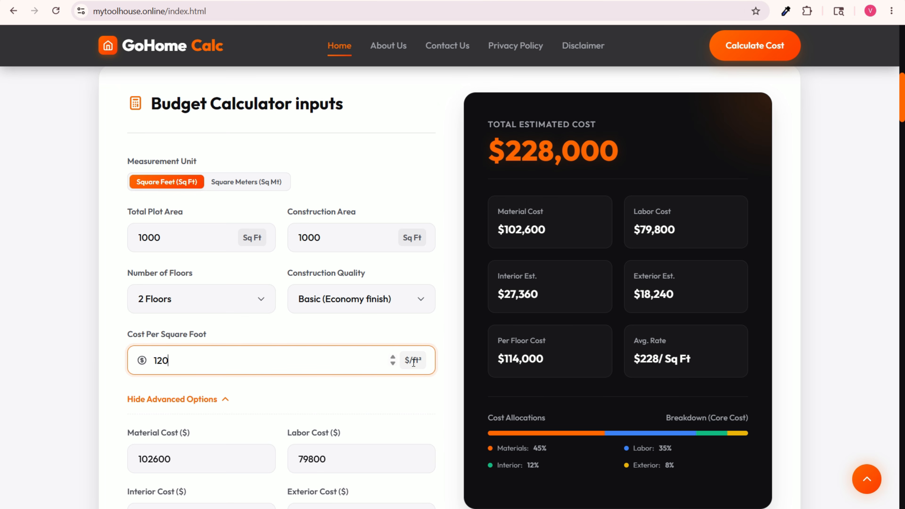
{"action": "left_click", "coordinate": [392, 364]}
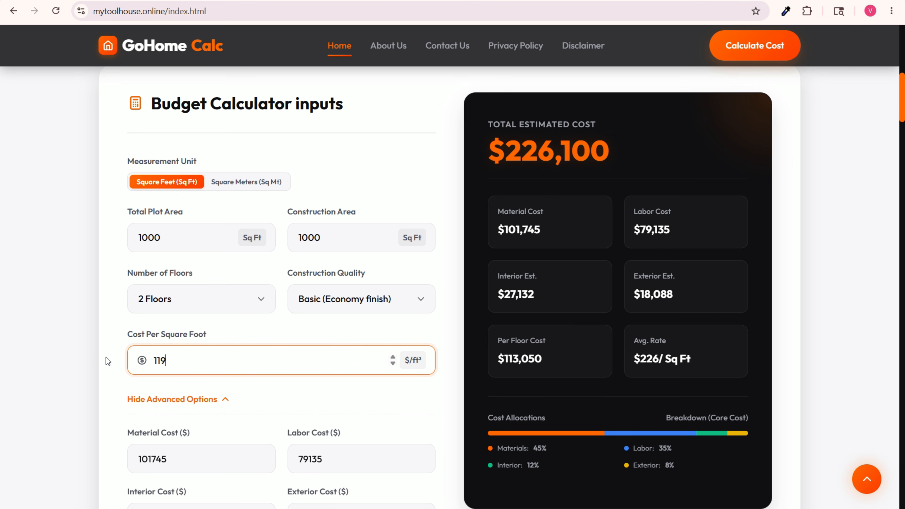
{"action": "left_click_drag", "start_coordinate": [178, 360], "coordinate": [156, 361]}
{"action": "type", "text": "50"}
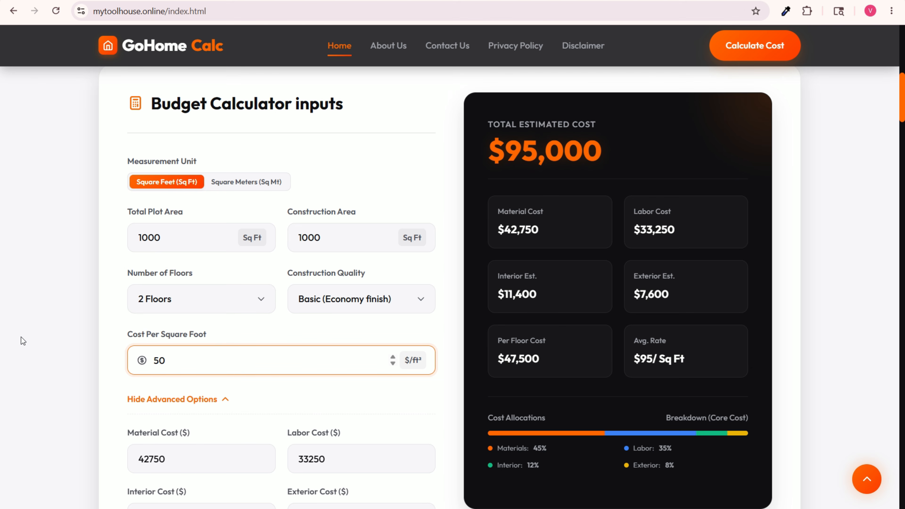
{"action": "left_click", "coordinate": [49, 333]}
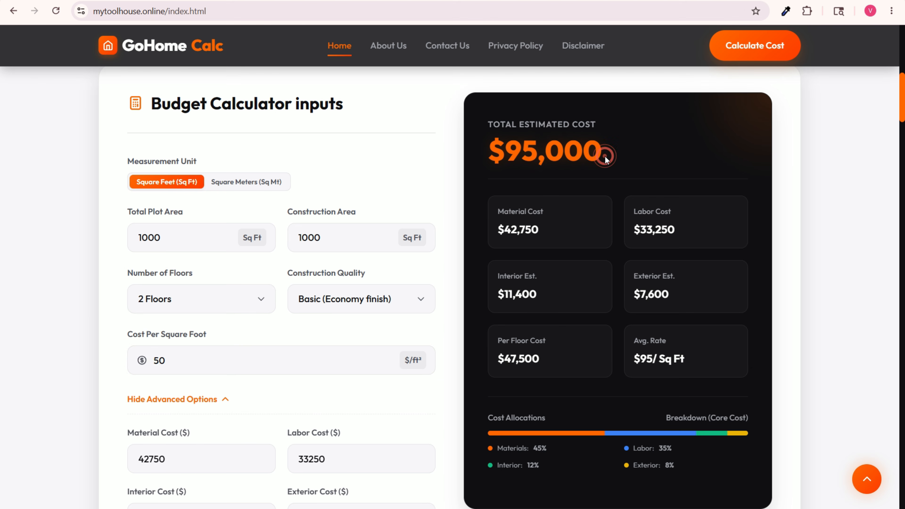
Step: Review the total estimated cost, the cost per square foot and the advanced cost fields for the 50 rate
{"action": "mouse_move", "coordinate": [605, 156]}
{"action": "left_mouse_down"}
{"action": "mouse_move", "coordinate": [480, 157]}
{"action": "mouse_move", "coordinate": [613, 159]}
{"action": "left_mouse_up"}
{"action": "left_click", "coordinate": [711, 161]}
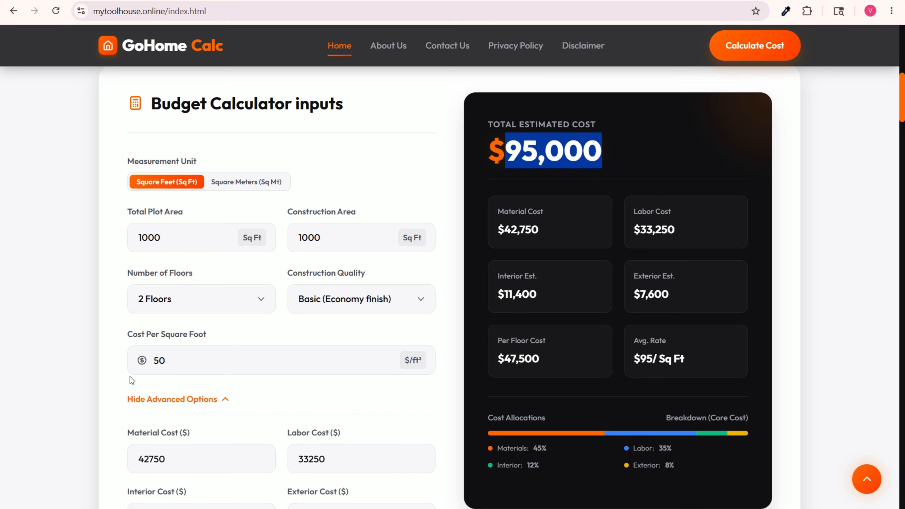
{"action": "left_click_drag", "start_coordinate": [225, 359], "coordinate": [155, 355]}
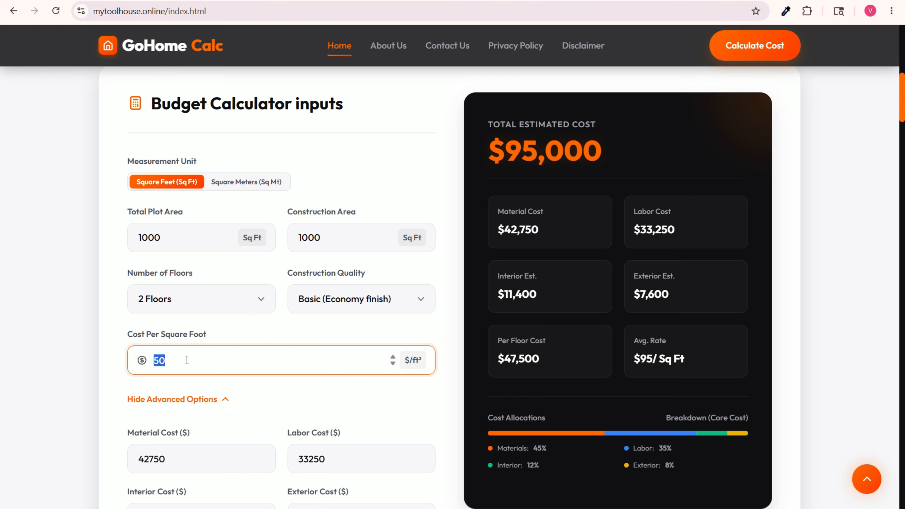
{"action": "scroll", "coordinate": [244, 297], "scroll_direction": "down", "scroll_amount": 15}
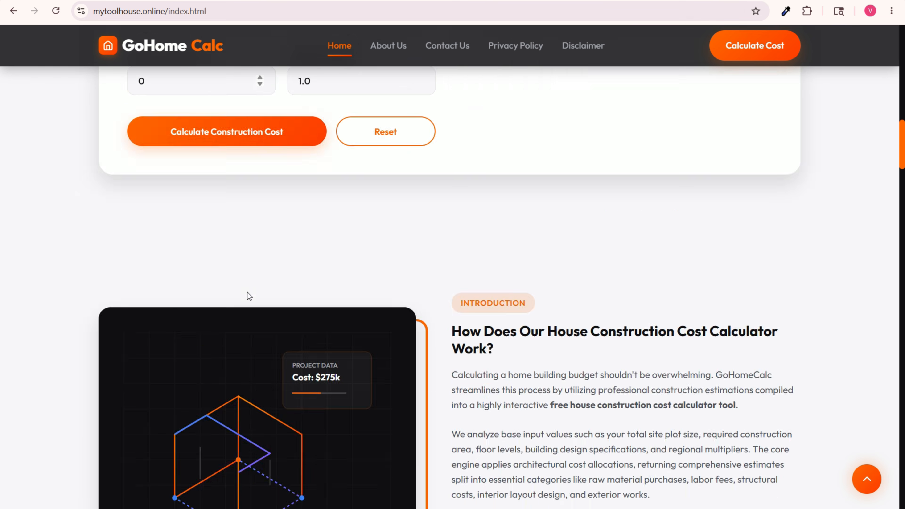
{"action": "scroll", "coordinate": [370, 313], "scroll_direction": "up", "scroll_amount": 5}
{"action": "scroll", "coordinate": [373, 317], "scroll_direction": "up", "scroll_amount": 7}
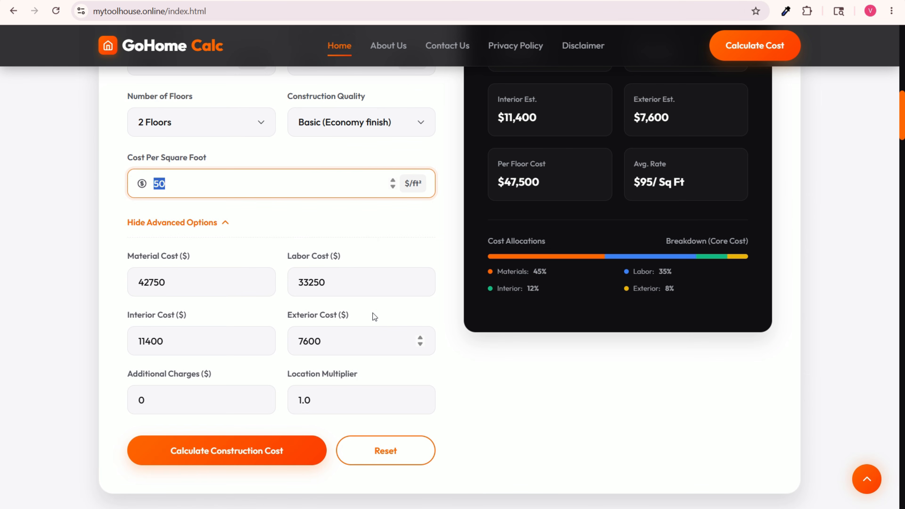
{"action": "scroll", "coordinate": [294, 251], "scroll_direction": "up", "scroll_amount": 5}
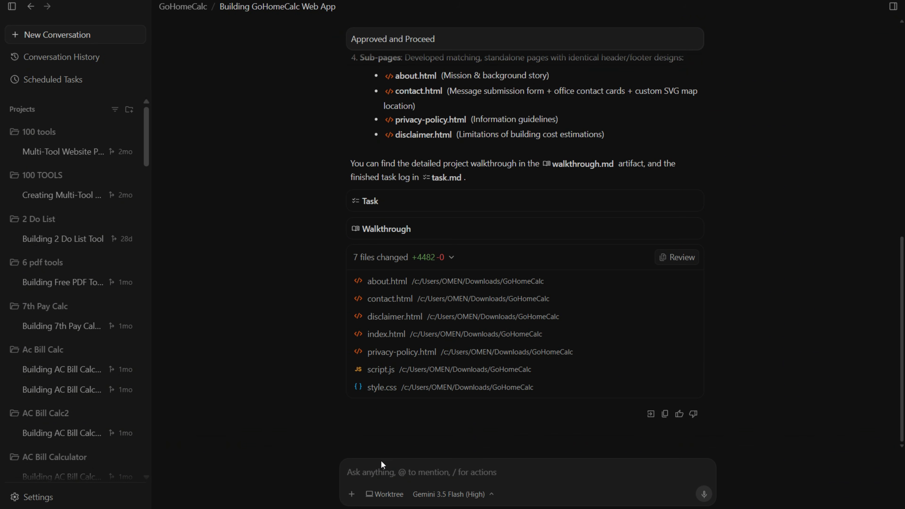
Step: Switch to Antigravity and send the request "I need the currency in indian rupee" in the GoHomeCalc conversation
{"action": "left_click", "coordinate": [372, 468]}
{"action": "type", "text": "I"}
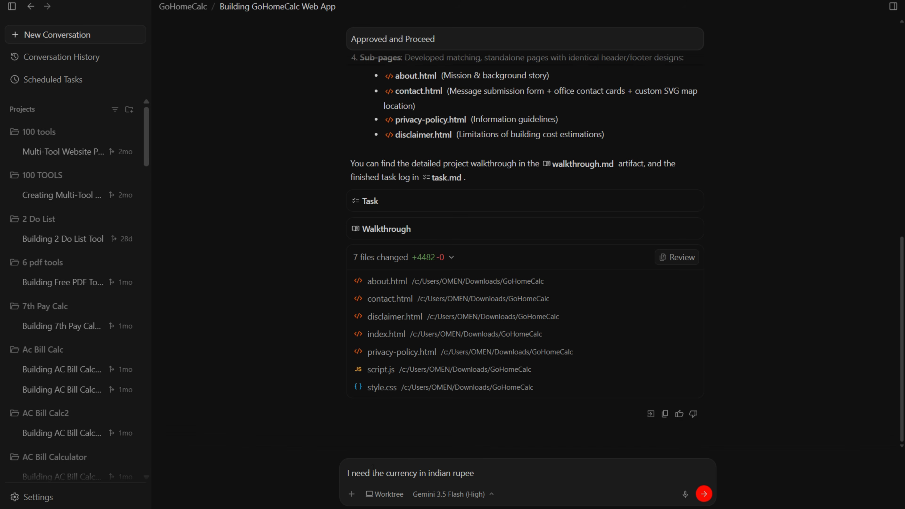
{"action": "left_click", "coordinate": [706, 494]}
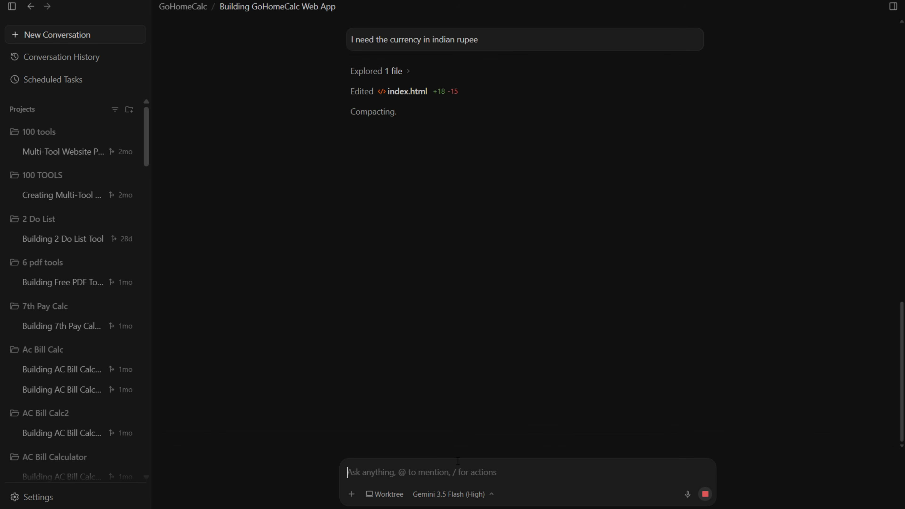
Step: Switch to the GoHomeCalc folder in File Explorer and select all of its website files
{"action": "key", "text": "alt+Tab"}
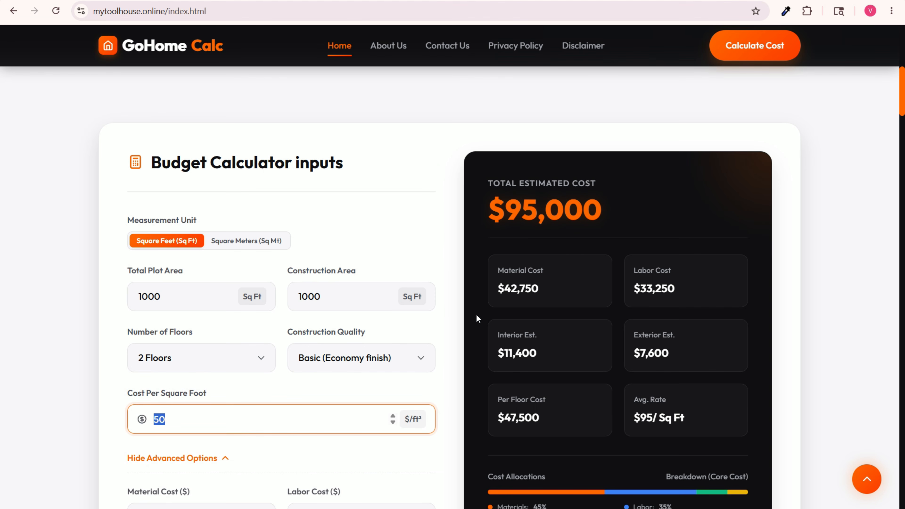
{"action": "scroll", "coordinate": [535, 306], "scroll_direction": "up", "scroll_amount": 5}
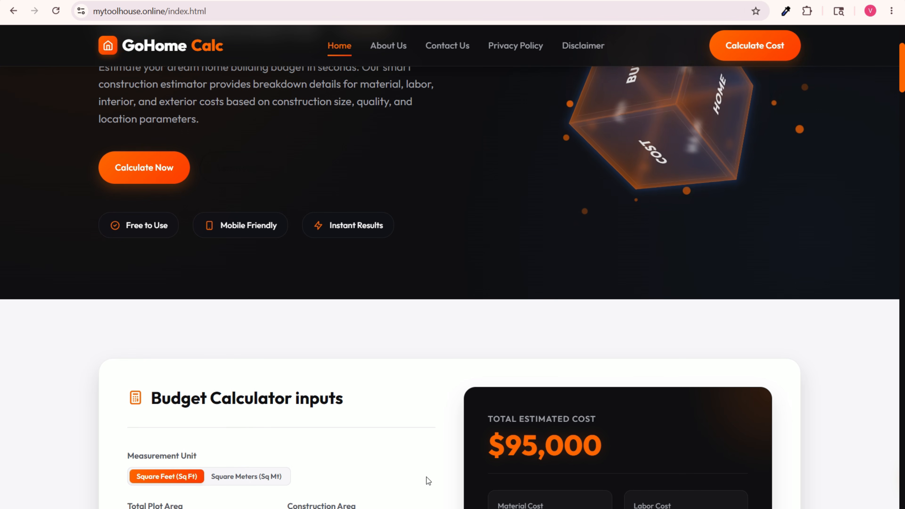
{"action": "key", "text": "alt+Tab"}
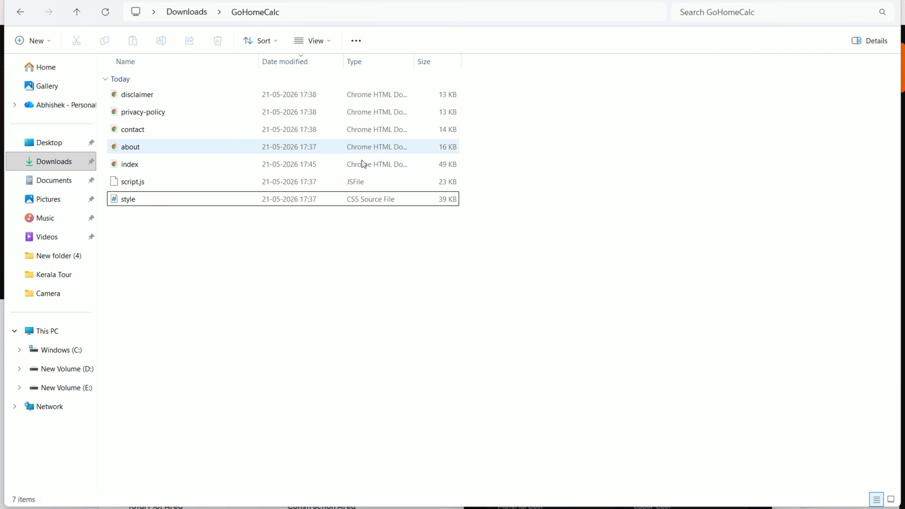
{"action": "left_click", "coordinate": [436, 272]}
{"action": "left_click_drag", "start_coordinate": [590, 323], "coordinate": [191, 96]}
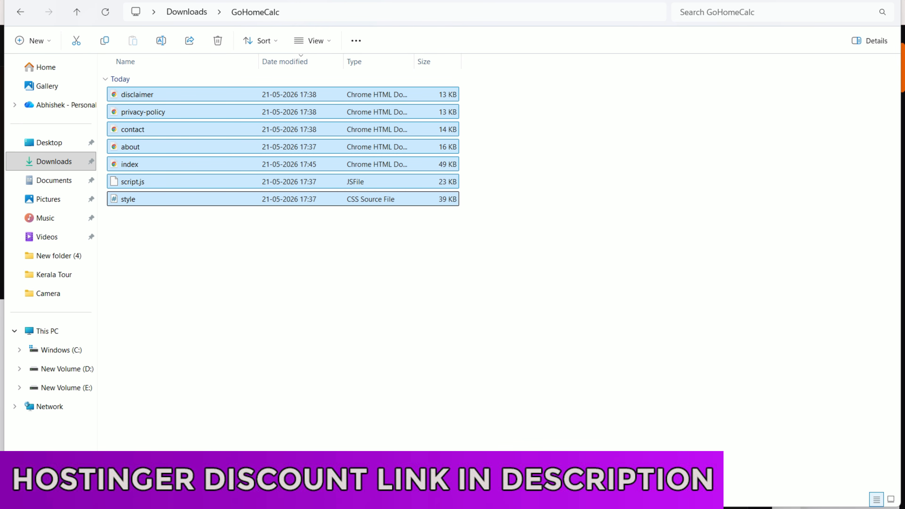
Step: Check the progress of the rupee edits in Antigravity against the modification dates of the files in the GoHomeCalc folder
{"action": "key", "text": "alt+Tab"}
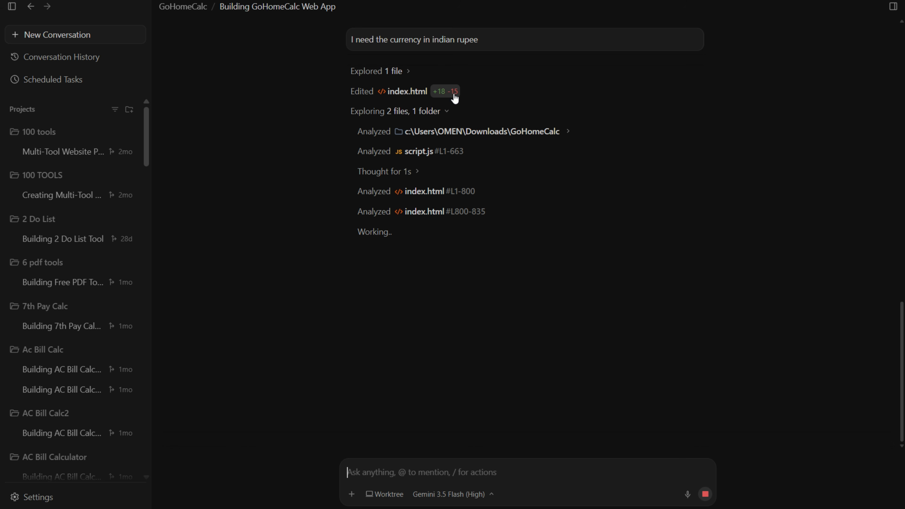
{"action": "key", "text": "alt+Tab"}
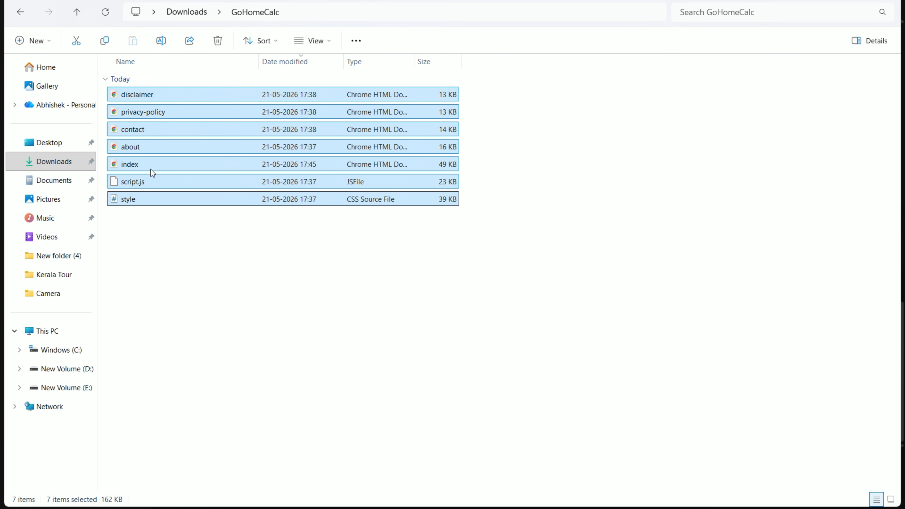
{"action": "left_click", "coordinate": [156, 165]}
{"action": "key", "text": "alt+Tab"}
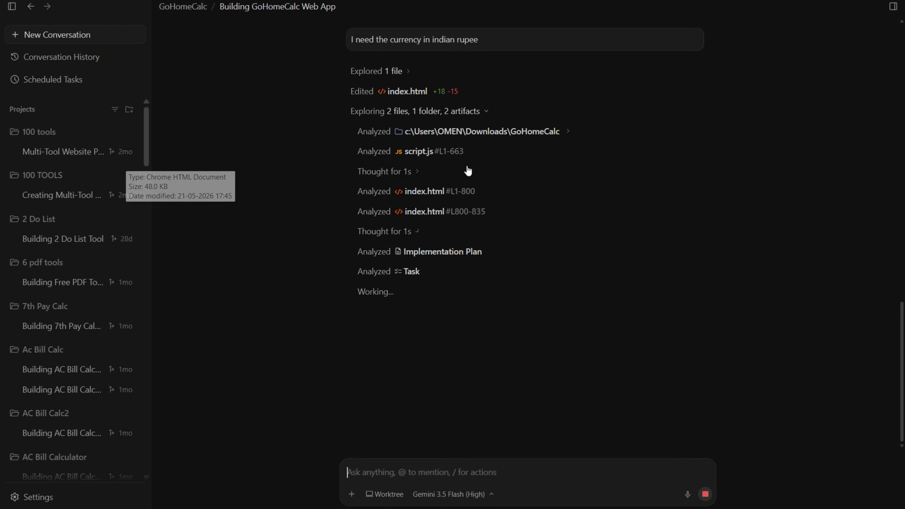
{"action": "key", "text": "alt+Tab"}
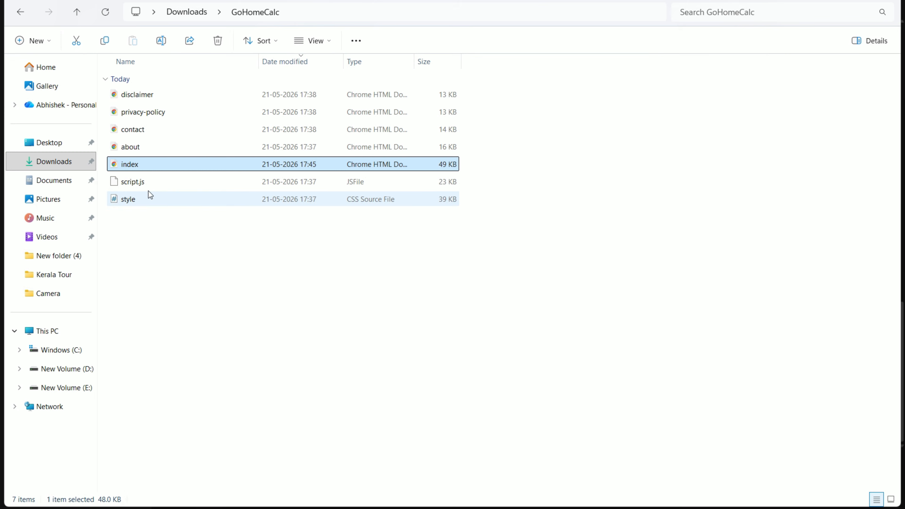
{"action": "left_click", "coordinate": [139, 181]}
{"action": "key", "text": "alt+Tab"}
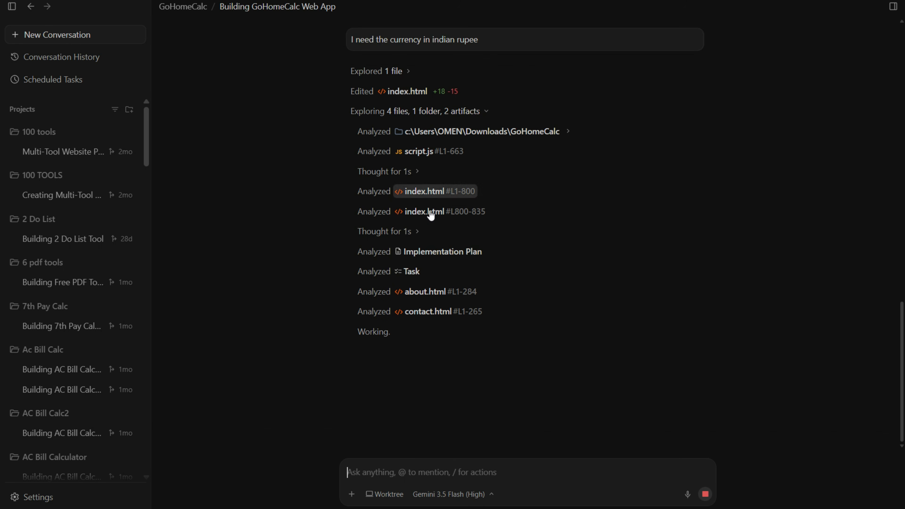
{"action": "key", "text": "alt+Tab"}
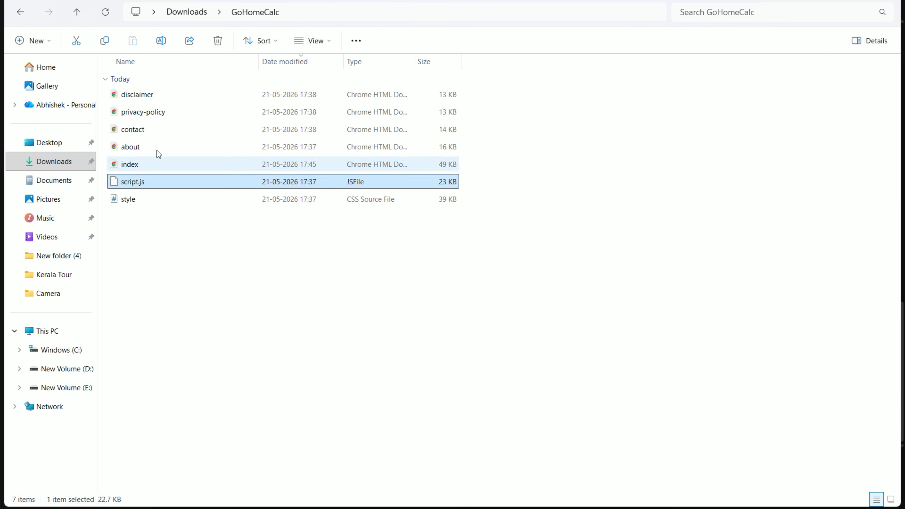
{"action": "left_click", "coordinate": [135, 146]}
{"action": "left_click", "coordinate": [137, 125]}
{"action": "left_click", "coordinate": [150, 93]}
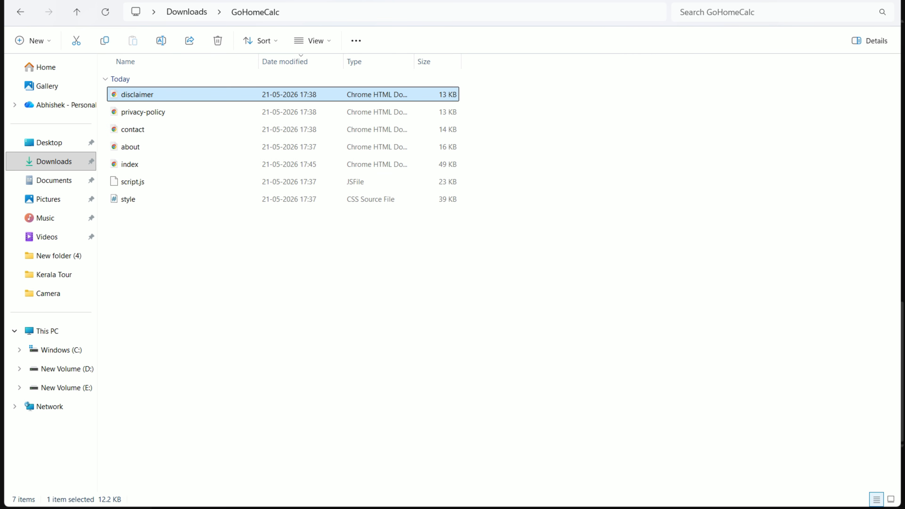
Step: Switch to the Hostinger file manager in the browser and delete all website files from public_html
{"action": "key", "text": "alt+Tab"}
{"action": "scroll", "coordinate": [511, 170], "scroll_direction": "up", "scroll_amount": 4}
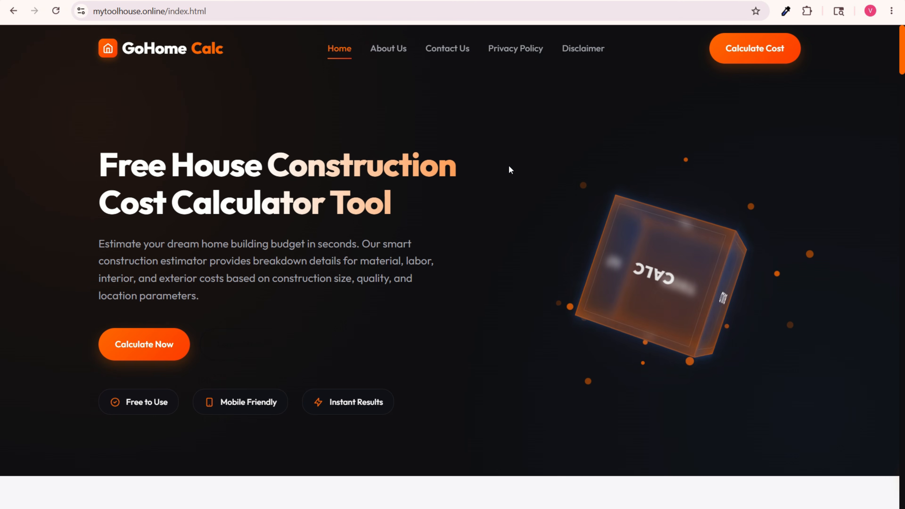
{"action": "key", "text": "alt+Tab"}
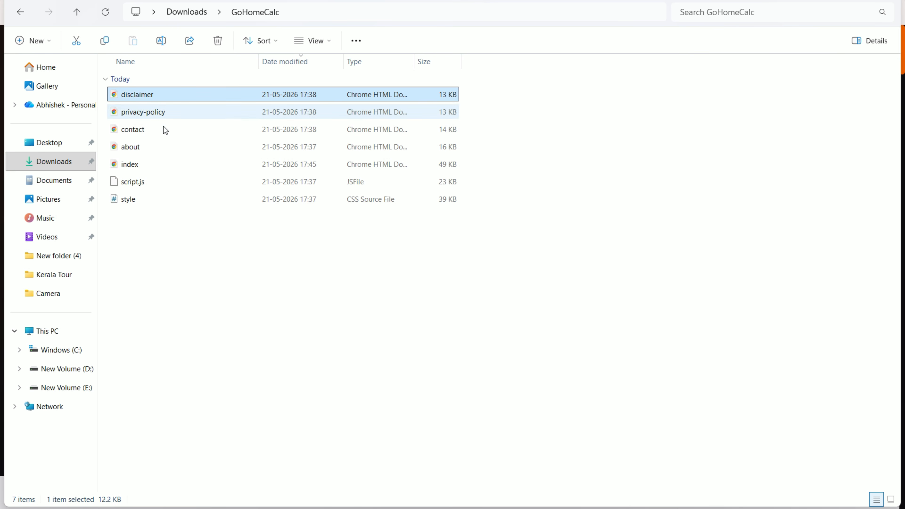
{"action": "key", "text": "alt+Tab"}
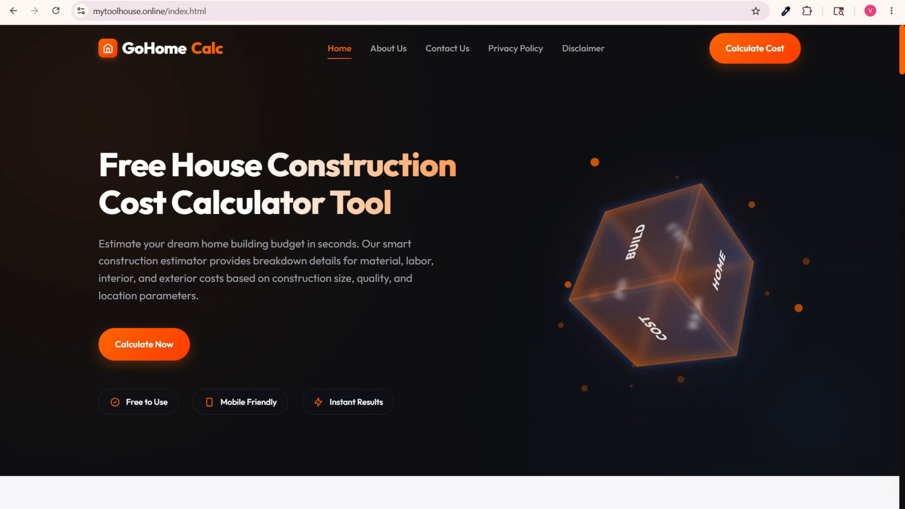
{"action": "key", "text": "ctrl+Tab"}
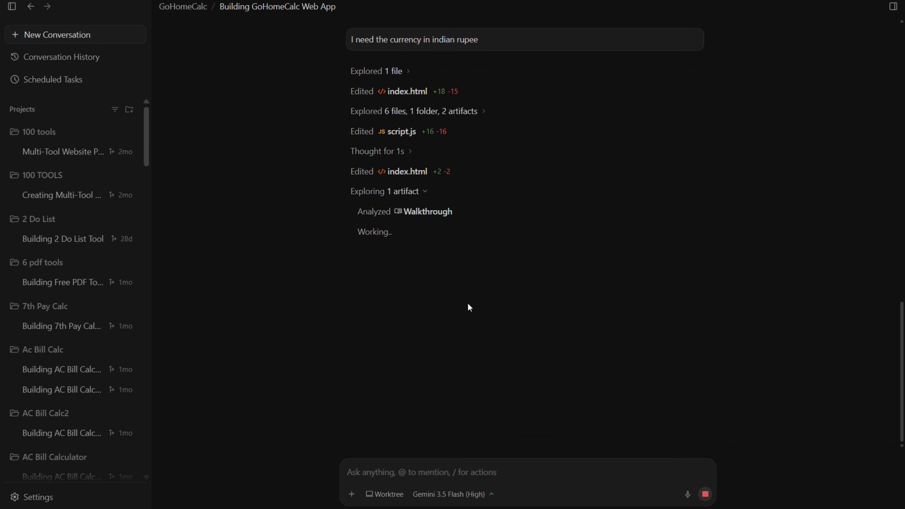
{"action": "scroll", "coordinate": [468, 302], "scroll_direction": "up", "scroll_amount": 1}
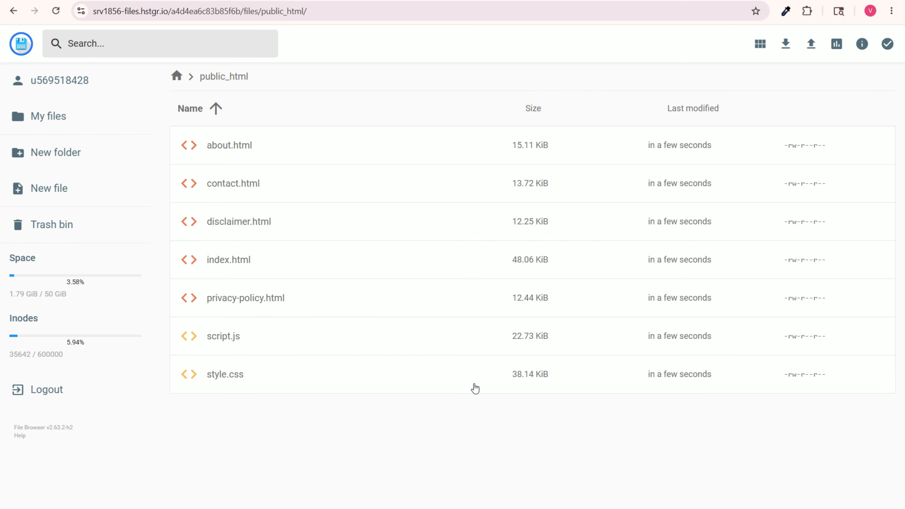
{"action": "left_click", "coordinate": [297, 150]}
{"action": "left_click", "coordinate": [245, 379], "text": "shift"}
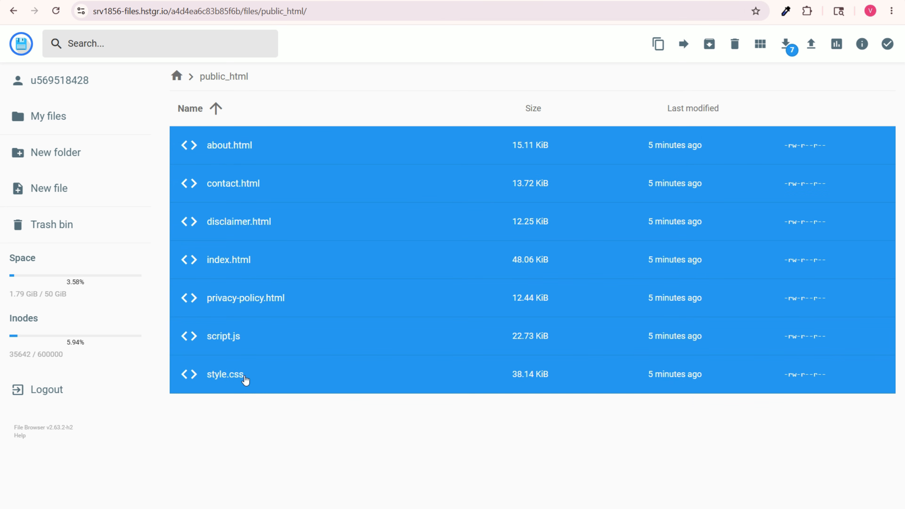
{"action": "left_click", "coordinate": [733, 50]}
{"action": "left_click", "coordinate": [522, 297]}
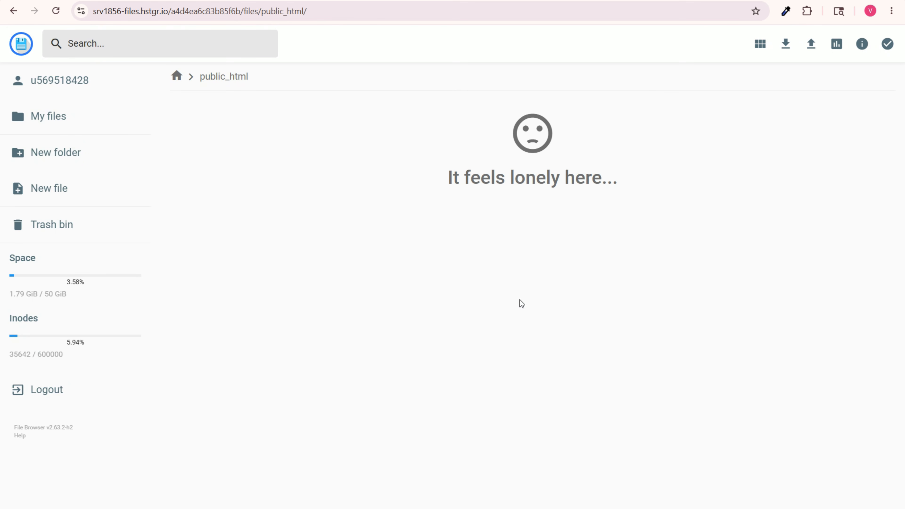
Step: Upload all the updated website files from the GoHomeCalc folder into public_html
{"action": "left_click", "coordinate": [811, 44]}
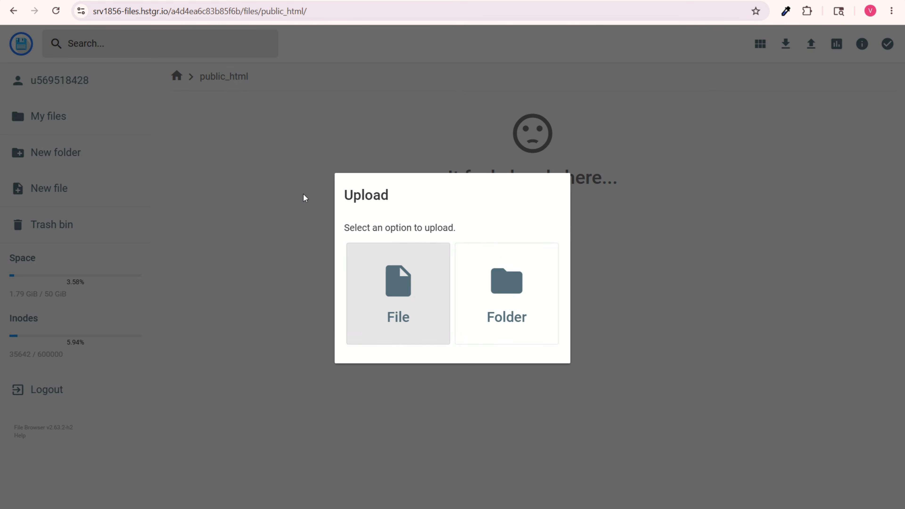
{"action": "left_click", "coordinate": [410, 271]}
{"action": "left_click_drag", "start_coordinate": [456, 271], "coordinate": [156, 75]}
{"action": "left_click", "coordinate": [555, 399]}
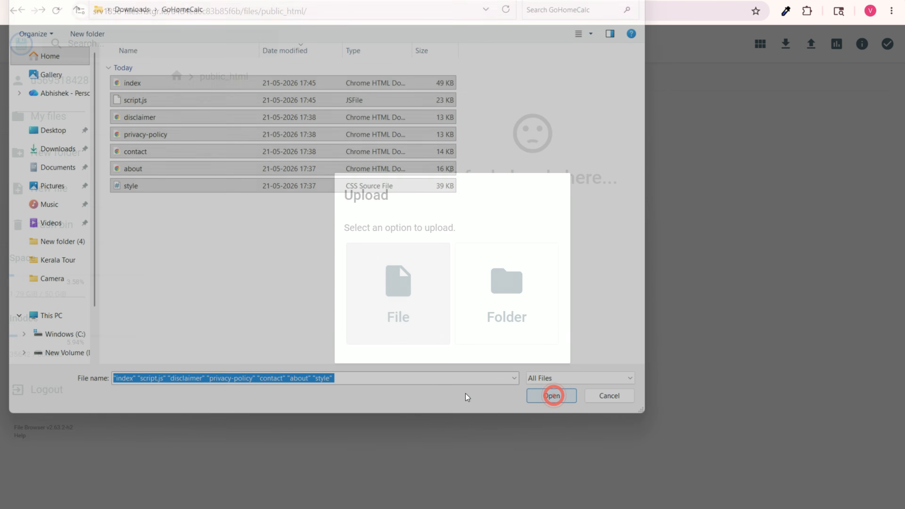
Step: Clear the website cache of mytoolhouse.online in the Hostinger dashboard
{"action": "left_click", "coordinate": [128, 1]}
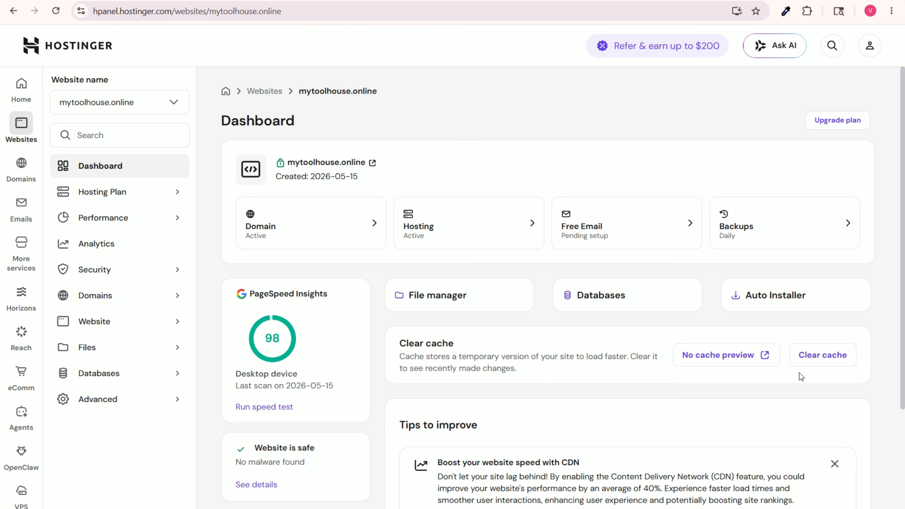
{"action": "left_click", "coordinate": [816, 356]}
{"action": "left_click", "coordinate": [570, 319]}
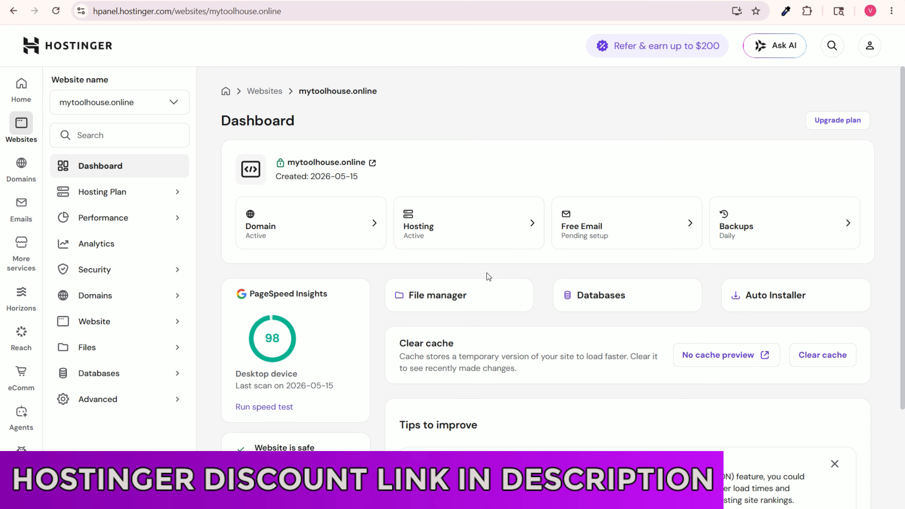
Step: Delete Chrome's browsing data and reload the live mytoolhouse.online page
{"action": "key", "text": "ctrl+shift+Delete"}
{"action": "left_click", "coordinate": [561, 399]}
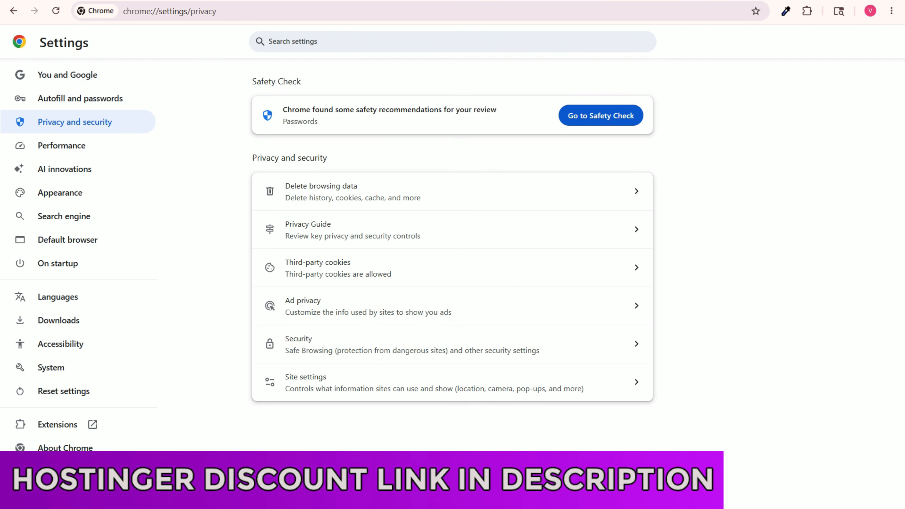
{"action": "left_click", "coordinate": [136, 1]}
{"action": "left_click", "coordinate": [54, 12]}
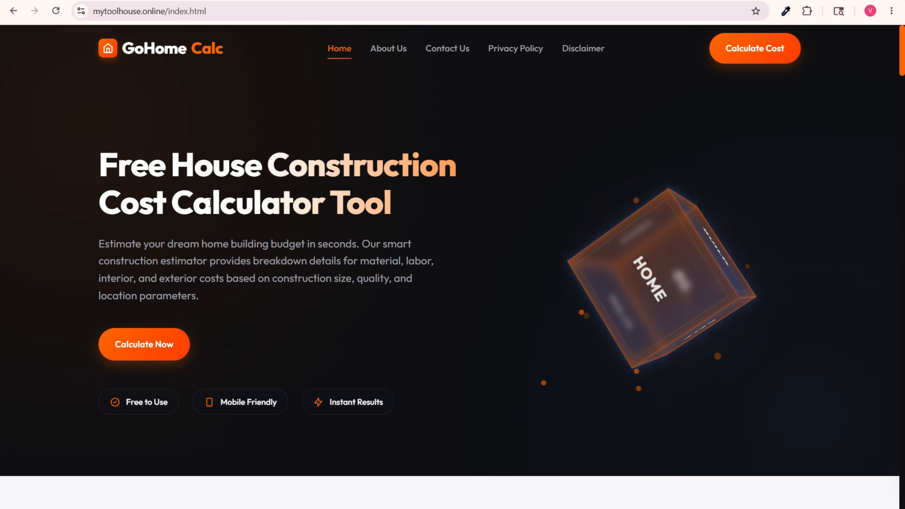
Step: Set both the Total Plot Area and the Construction Area to 1000 Sq Ft in the budget calculator
{"action": "scroll", "coordinate": [210, 203], "scroll_direction": "down", "scroll_amount": 15}
{"action": "scroll", "coordinate": [308, 214], "scroll_direction": "up", "scroll_amount": 3}
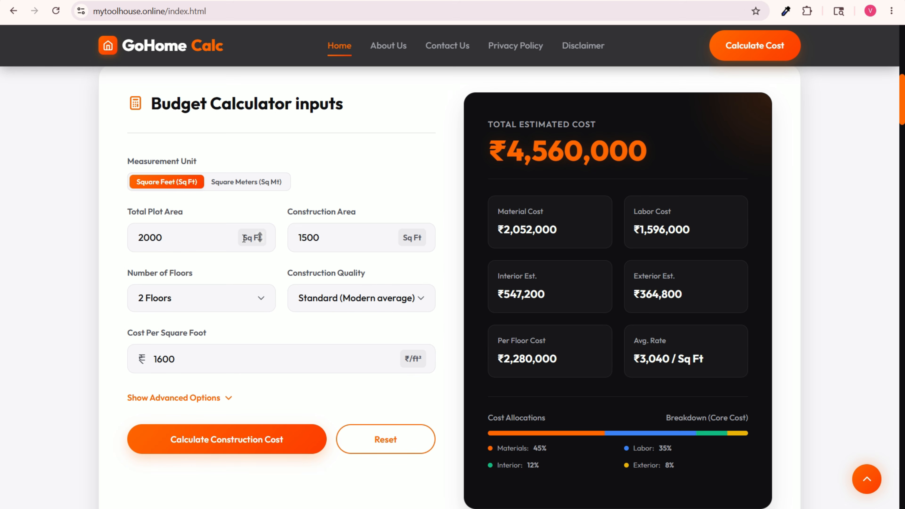
{"action": "scroll", "coordinate": [413, 248], "scroll_direction": "up", "scroll_amount": 2}
{"action": "left_click_drag", "start_coordinate": [245, 290], "coordinate": [105, 303]}
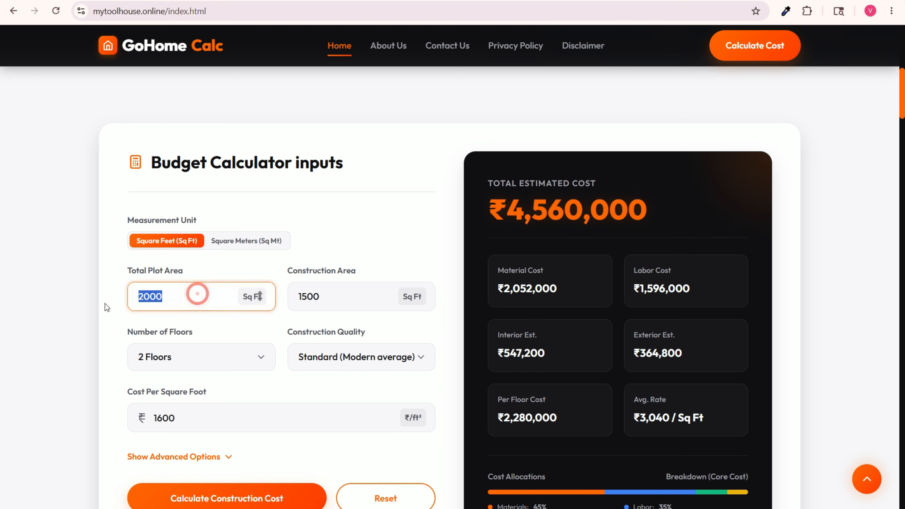
{"action": "type", "text": "1000"}
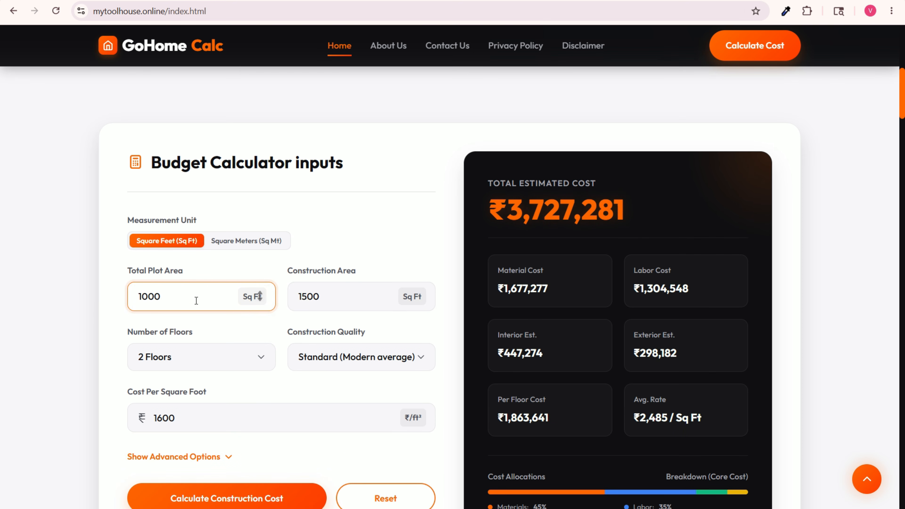
{"action": "left_click_drag", "start_coordinate": [363, 299], "coordinate": [257, 294]}
{"action": "type", "text": "1000"}
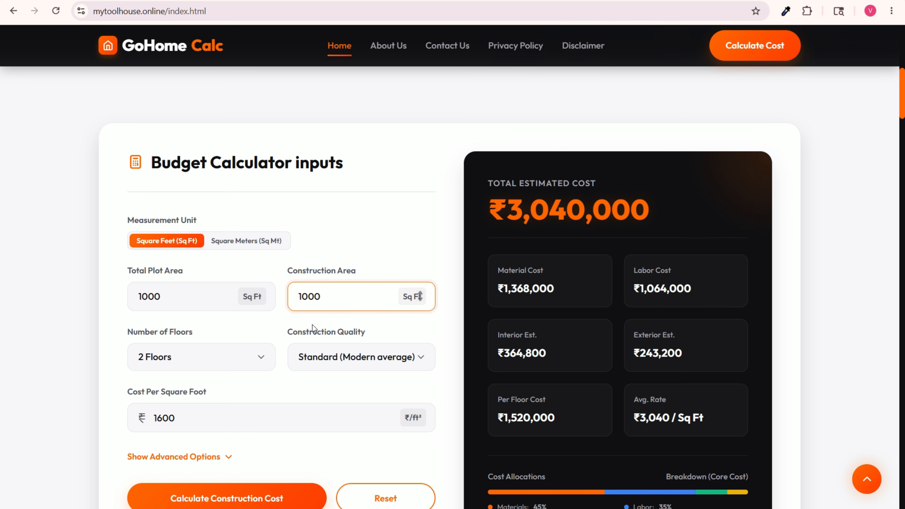
Step: Set the Number of Floors to 3 Floors and the Construction Quality to Premium (Luxury fittings)
{"action": "left_click", "coordinate": [221, 358]}
{"action": "left_click", "coordinate": [181, 416]}
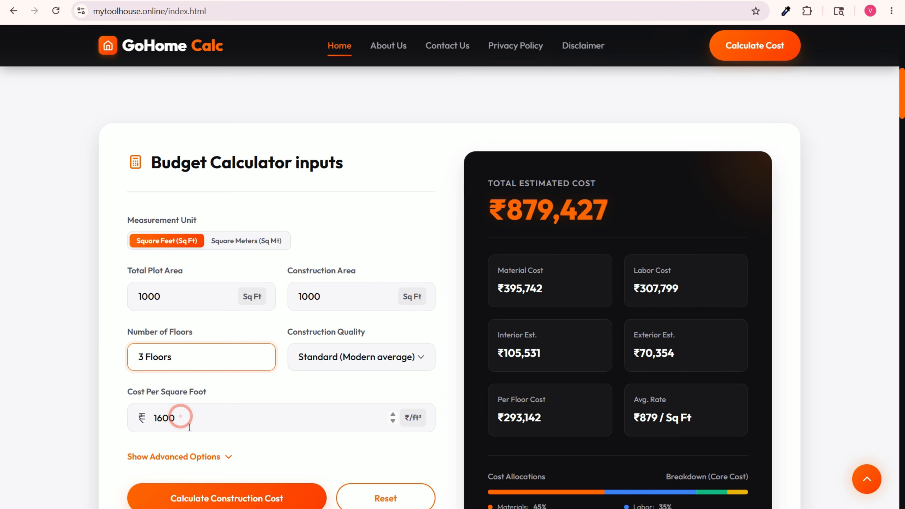
{"action": "left_click", "coordinate": [351, 361]}
{"action": "left_click", "coordinate": [345, 412]}
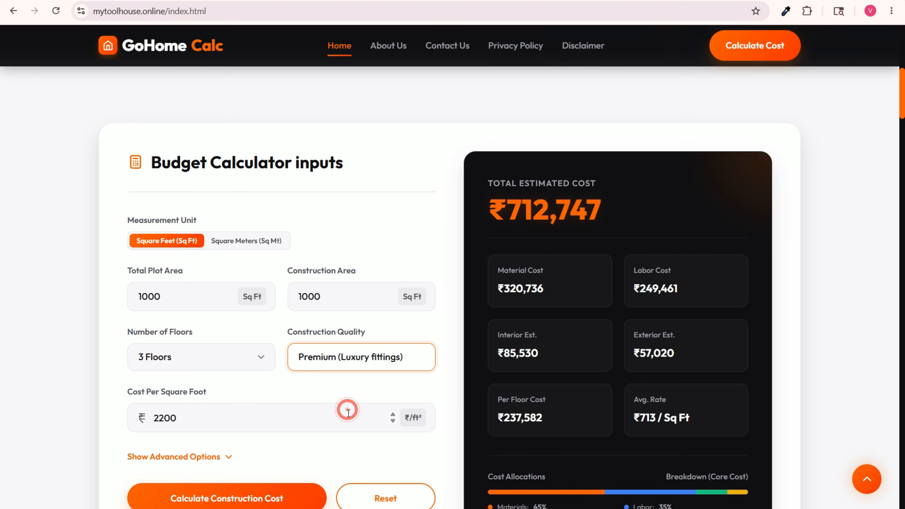
Step: Keep the Cost Per Square Foot at 2200 and calculate the construction cost
{"action": "scroll", "coordinate": [233, 303], "scroll_direction": "down", "scroll_amount": 3}
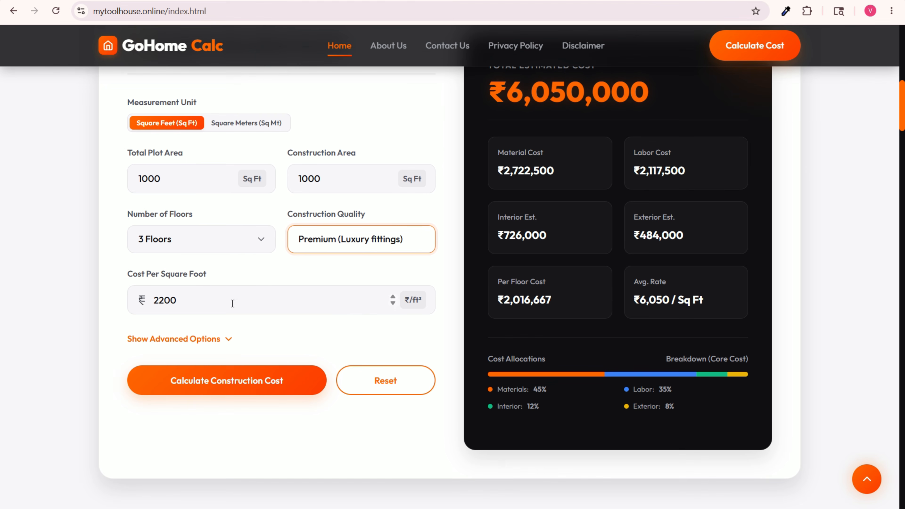
{"action": "left_click", "coordinate": [199, 304]}
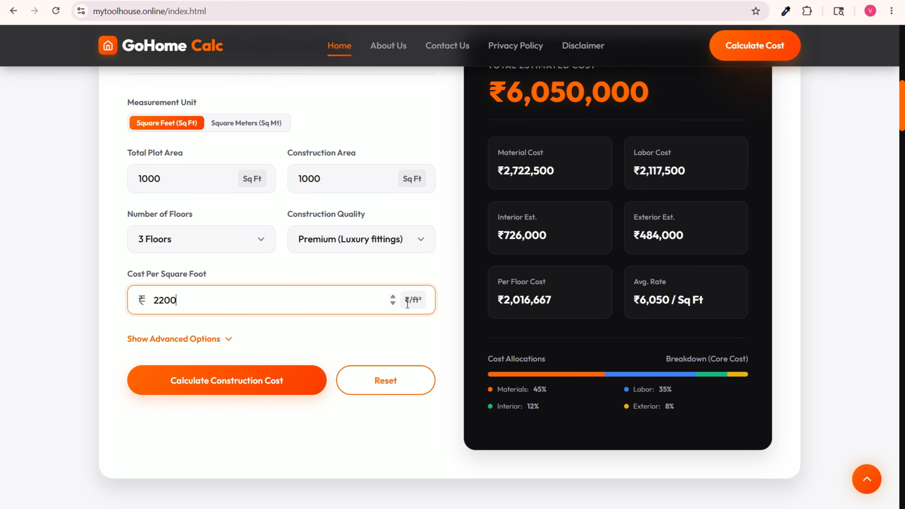
{"action": "left_click", "coordinate": [259, 385]}
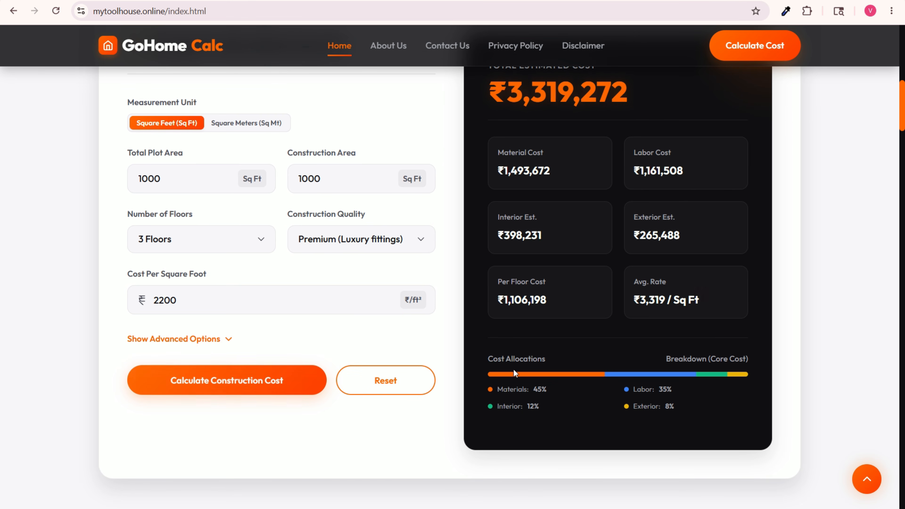
Step: Review the total estimated cost in rupees, the cost breakdown and the feature section of the live home page
{"action": "scroll", "coordinate": [627, 143], "scroll_direction": "up", "scroll_amount": 3}
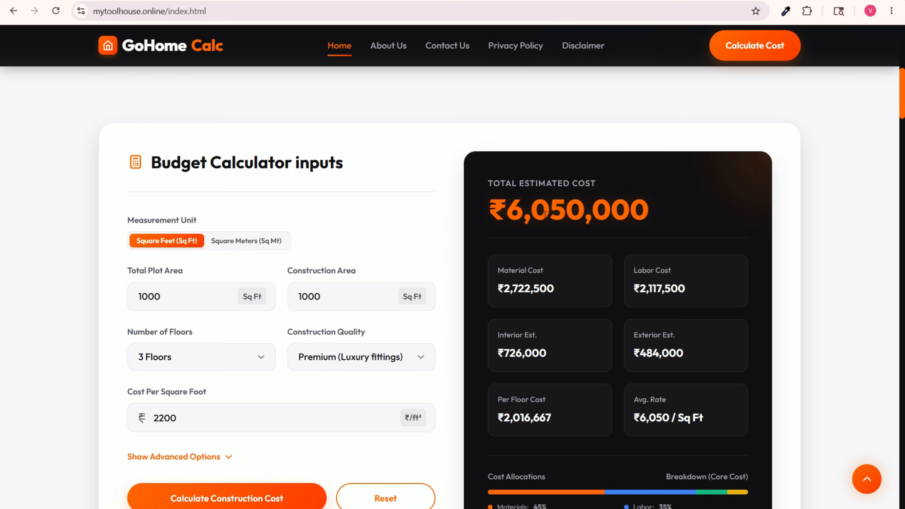
{"action": "left_click_drag", "start_coordinate": [649, 212], "coordinate": [604, 194]}
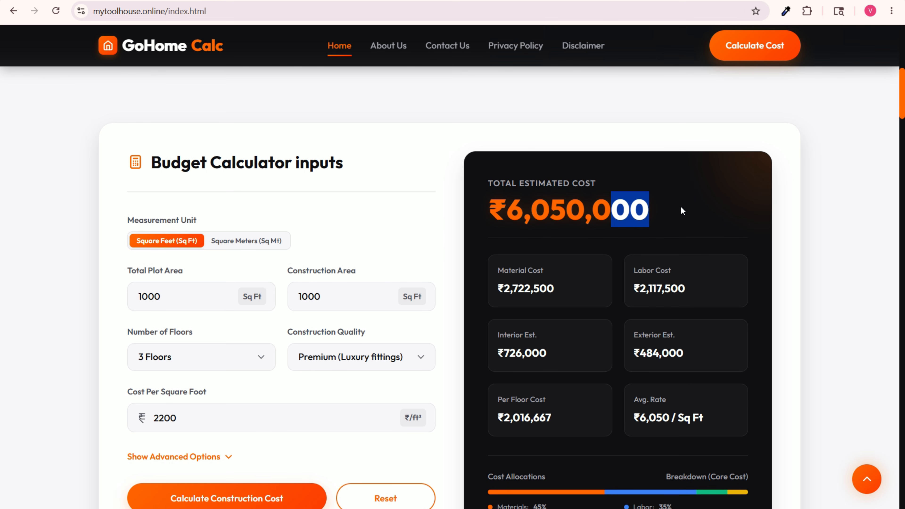
{"action": "scroll", "coordinate": [665, 231], "scroll_direction": "down", "scroll_amount": 6}
{"action": "scroll", "coordinate": [666, 221], "scroll_direction": "up", "scroll_amount": 4}
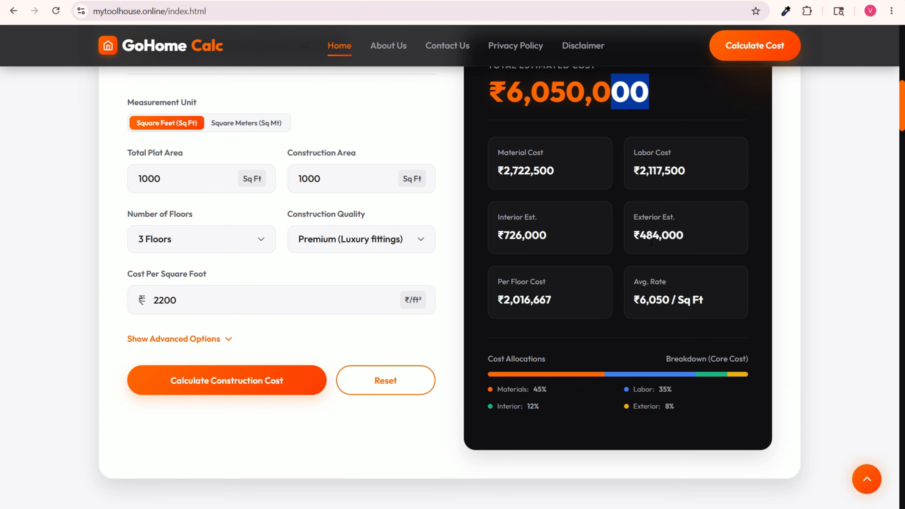
{"action": "scroll", "coordinate": [672, 206], "scroll_direction": "down", "scroll_amount": 1}
{"action": "scroll", "coordinate": [560, 278], "scroll_direction": "down", "scroll_amount": 15}
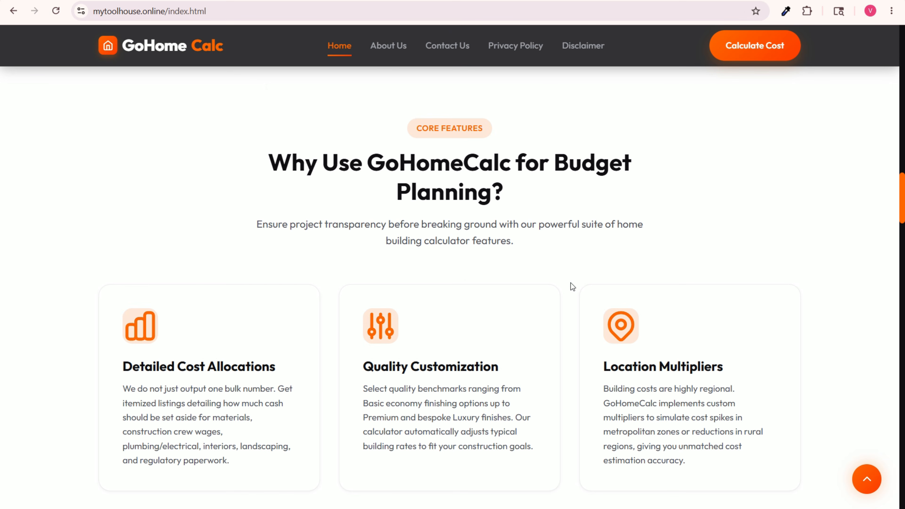
{"action": "left_click_drag", "start_coordinate": [901, 219], "coordinate": [902, 31]}
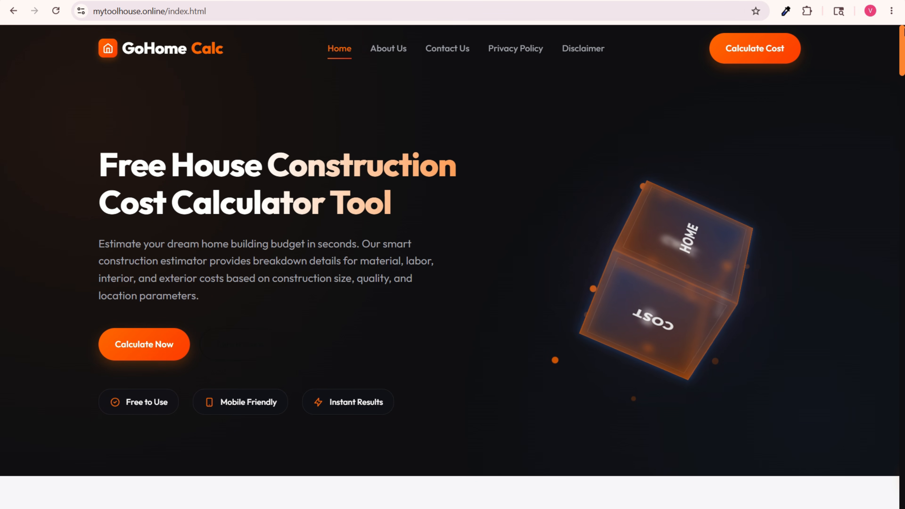
Step: Test the Measurement Unit option by switching to Square Meters (Sq Mt) and back to Square Feet (Sq Ft)
{"action": "scroll", "coordinate": [431, 174], "scroll_direction": "down", "scroll_amount": 10}
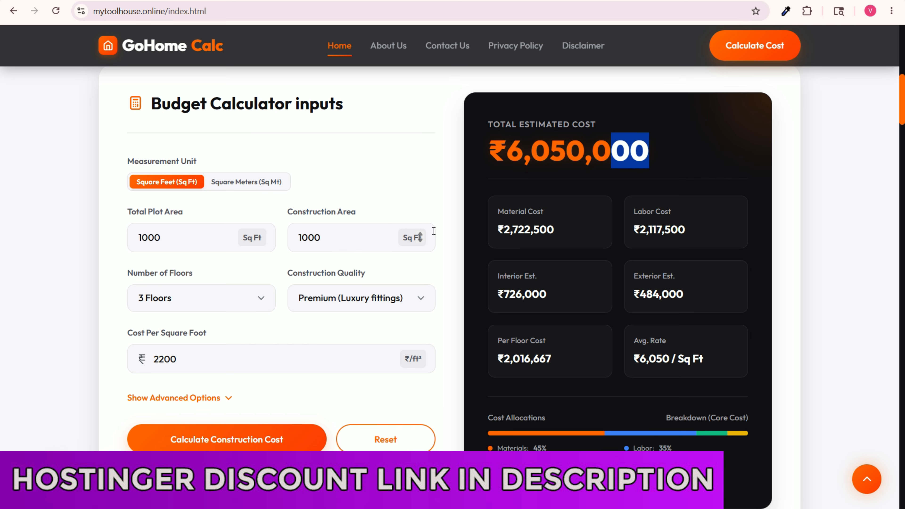
{"action": "left_click", "coordinate": [263, 188]}
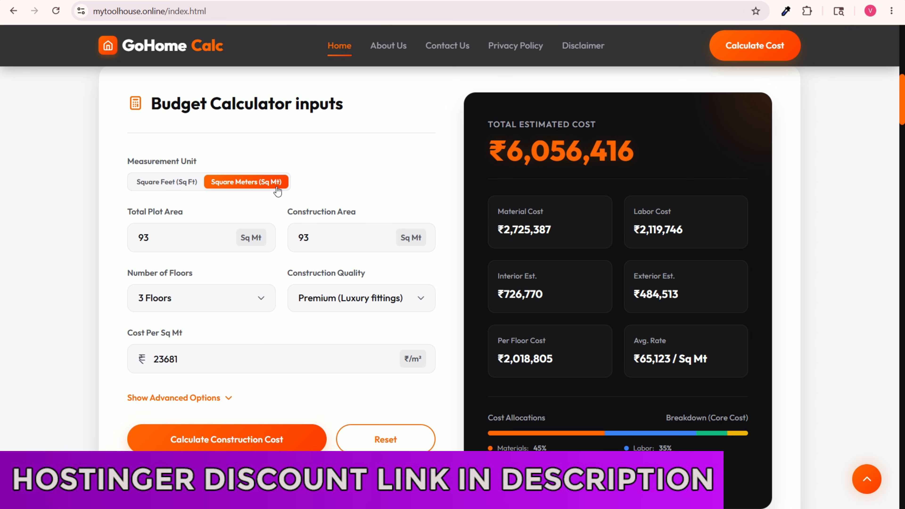
{"action": "left_click", "coordinate": [139, 182]}
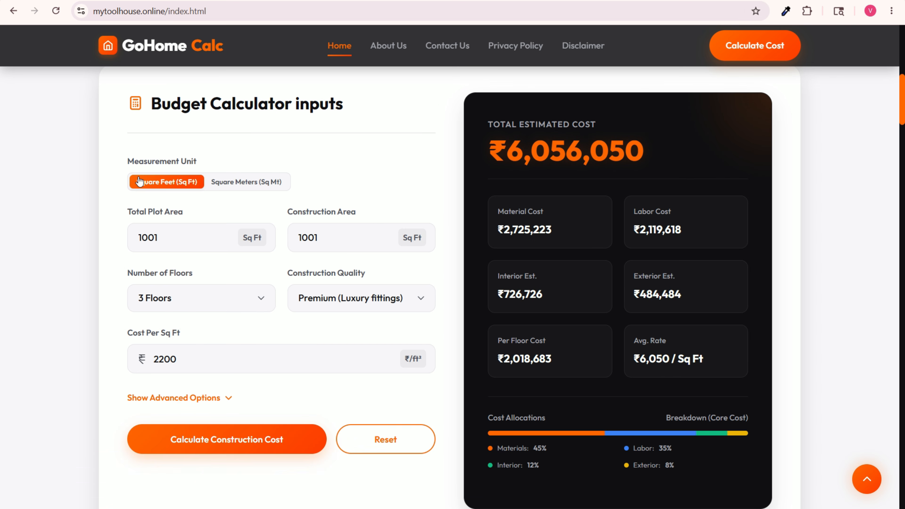
{"action": "scroll", "coordinate": [531, 166], "scroll_direction": "up", "scroll_amount": 10}
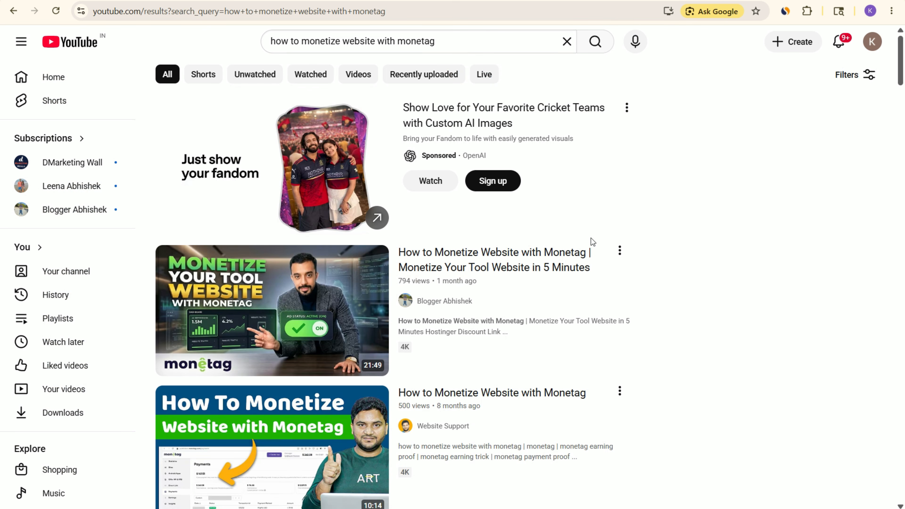
Step: Highlight the Discount Link 1 address in the notes and switch to the YouTube results for buying Hostinger web hosting
{"action": "mouse_move", "coordinate": [430, 265]}
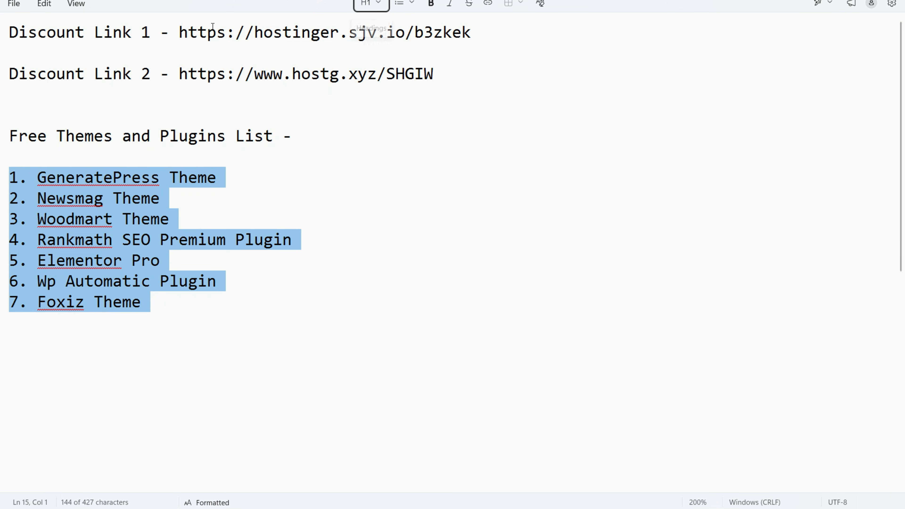
{"action": "left_click_drag", "start_coordinate": [179, 32], "coordinate": [479, 22]}
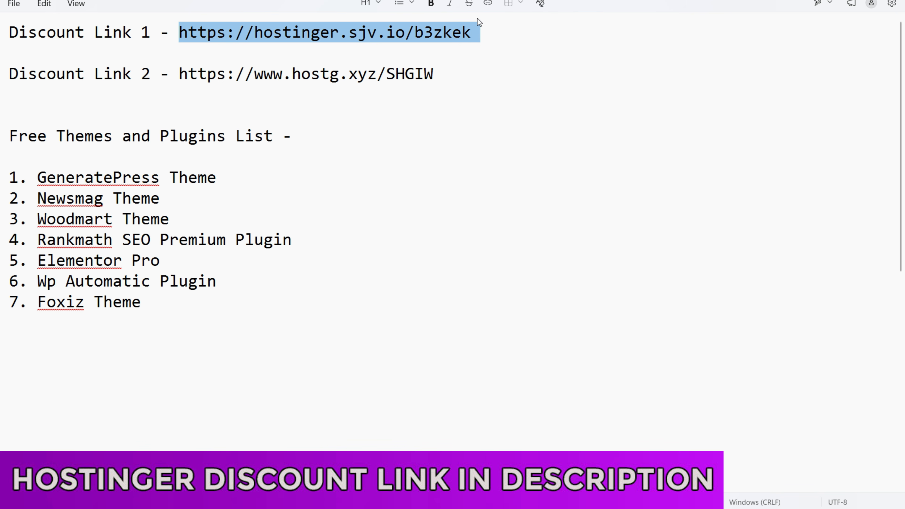
{"action": "key", "text": "alt+Tab"}
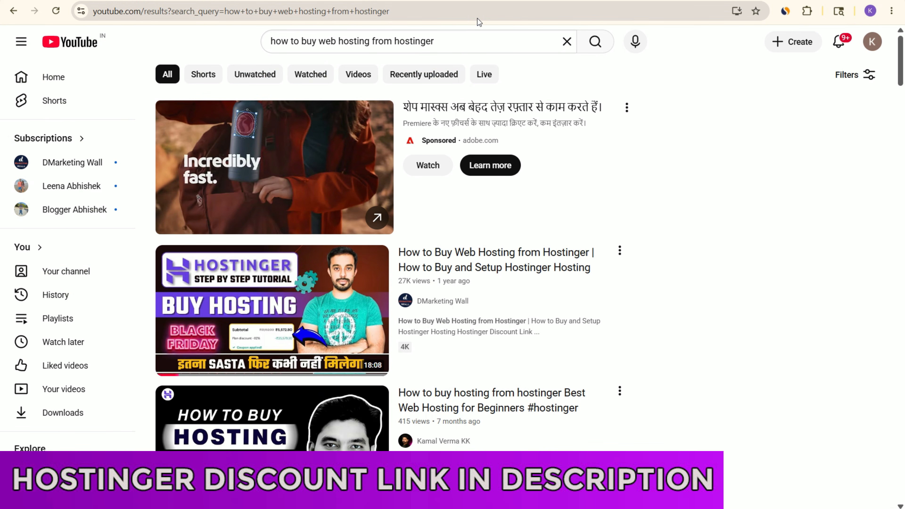